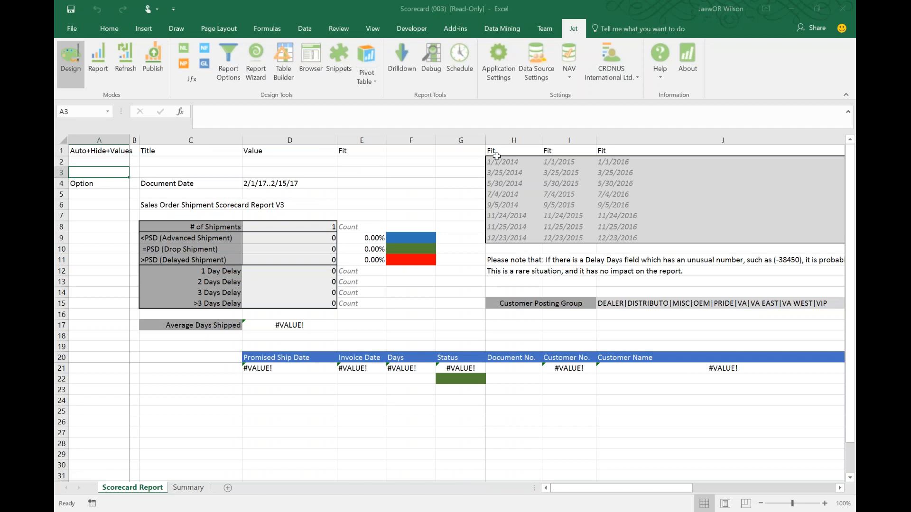
{"action": "left_click", "coordinate": [208, 175]}
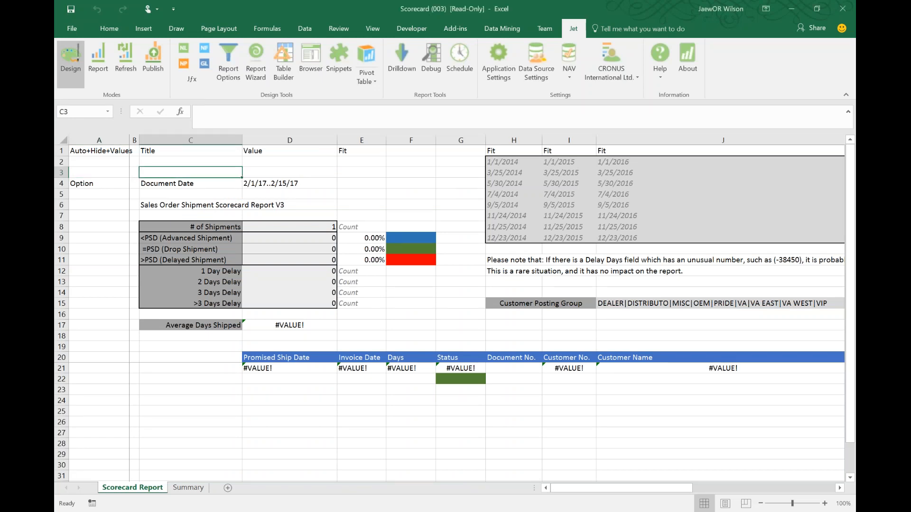
{"action": "left_click", "coordinate": [148, 169]}
{"action": "key", "text": "Left"}
{"action": "key", "text": "Left"}
{"action": "key", "text": "Up"}
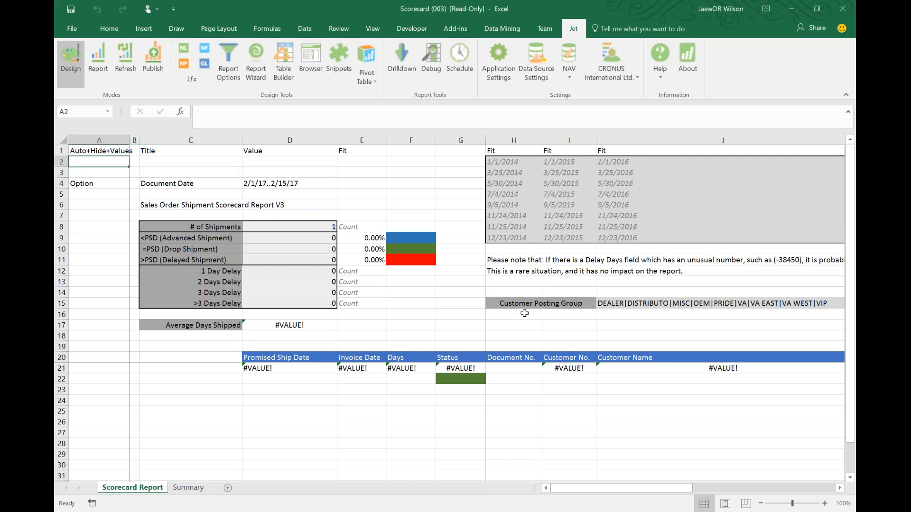
{"action": "left_click", "coordinate": [633, 301]}
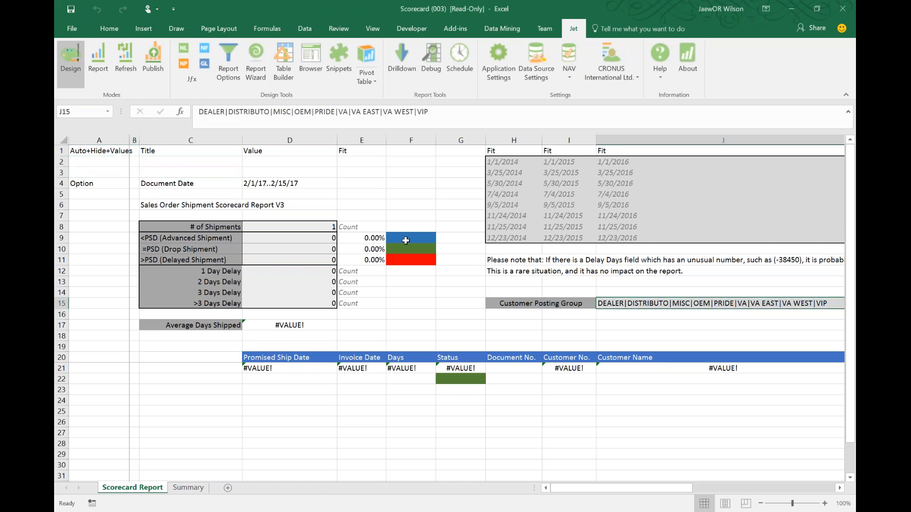
Add a report option in row 3, entering "Option" in A3 and the title "Customer Posting Group" in C3
{"action": "left_click", "coordinate": [99, 174]}
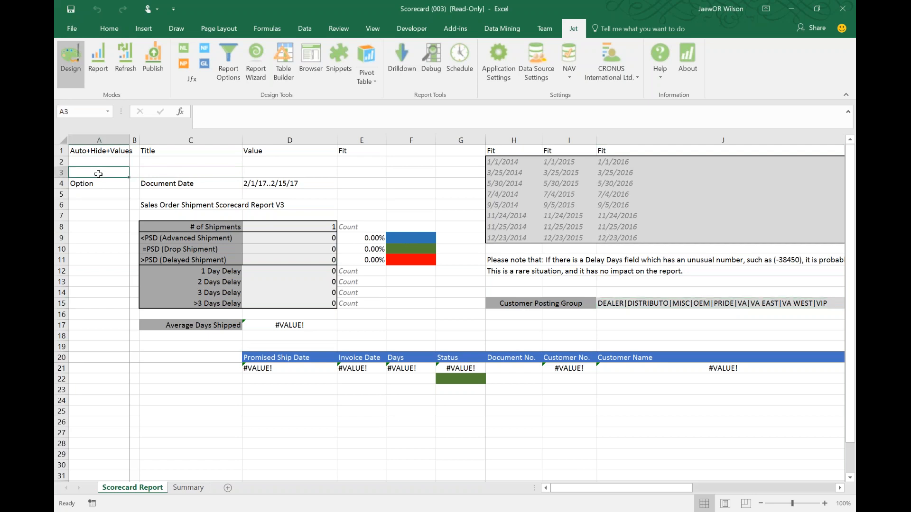
{"action": "type", "text": "Option"}
{"action": "key", "text": "Tab"}
{"action": "key", "text": "Tab"}
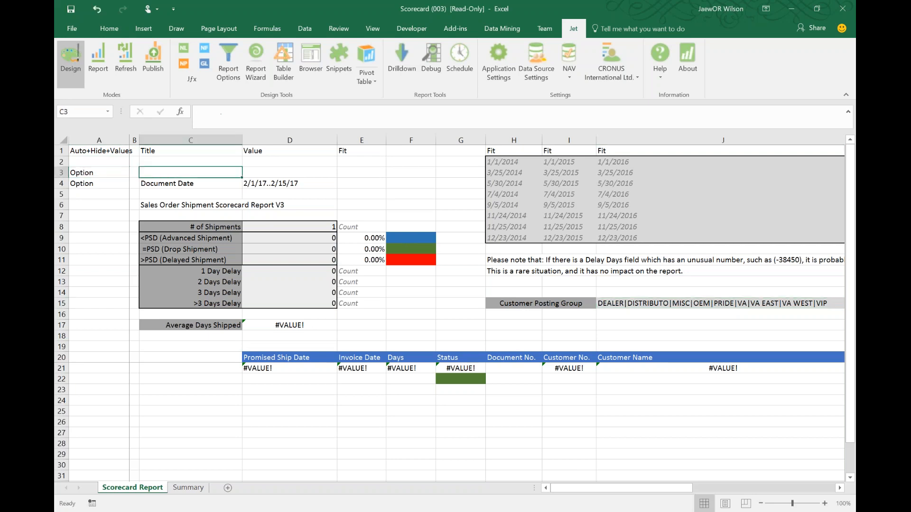
{"action": "type", "text": "Cu"}
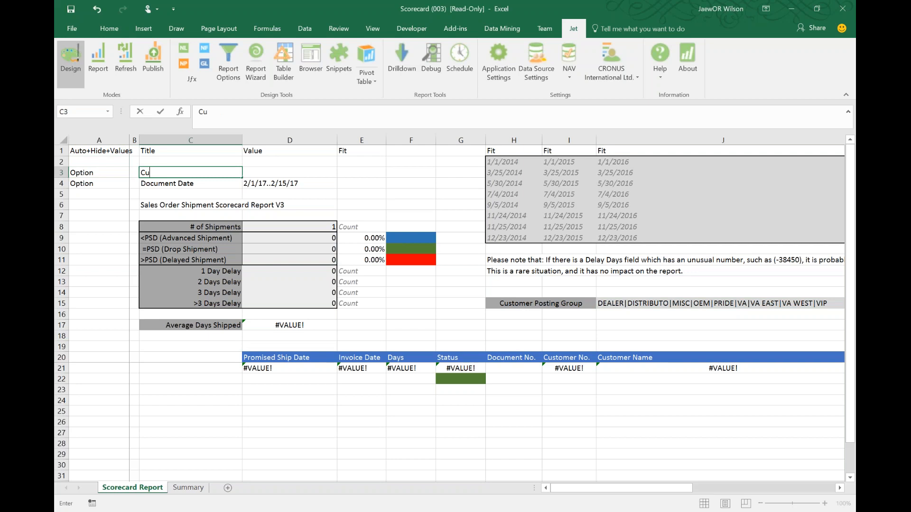
{"action": "type", "text": "stomer Posting Grou"}
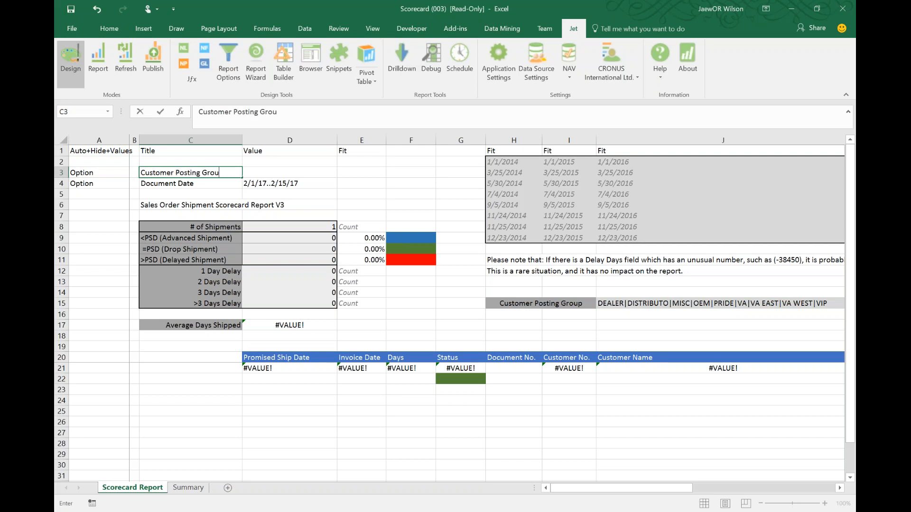
{"action": "type", "text": "p"}
{"action": "key", "text": "Tab"}
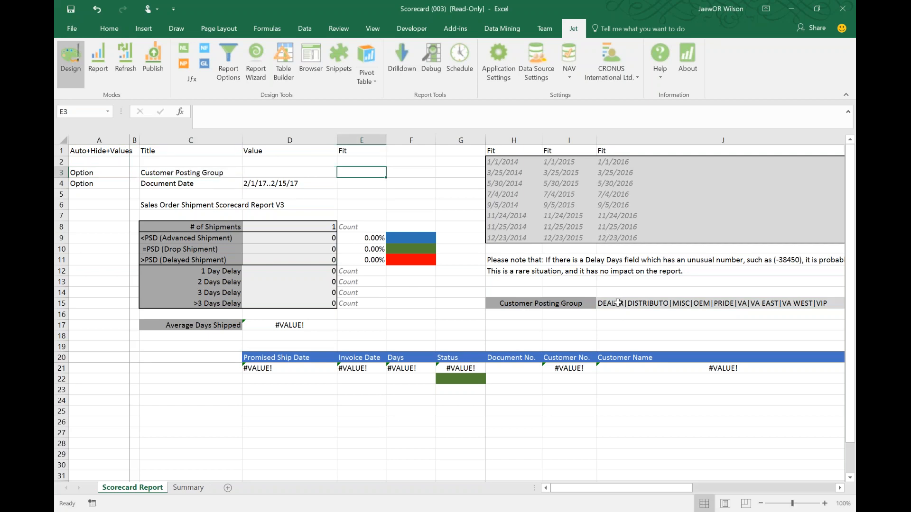
Move the posting group filter DEALER|DISTRIBUTO|MISC|OEM|PRIDE|VA|VA EAST|VA WEST|VIP from J15 into D3, leaving J15 empty
{"action": "left_click", "coordinate": [618, 303]}
{"action": "key", "text": "ctrl+c"}
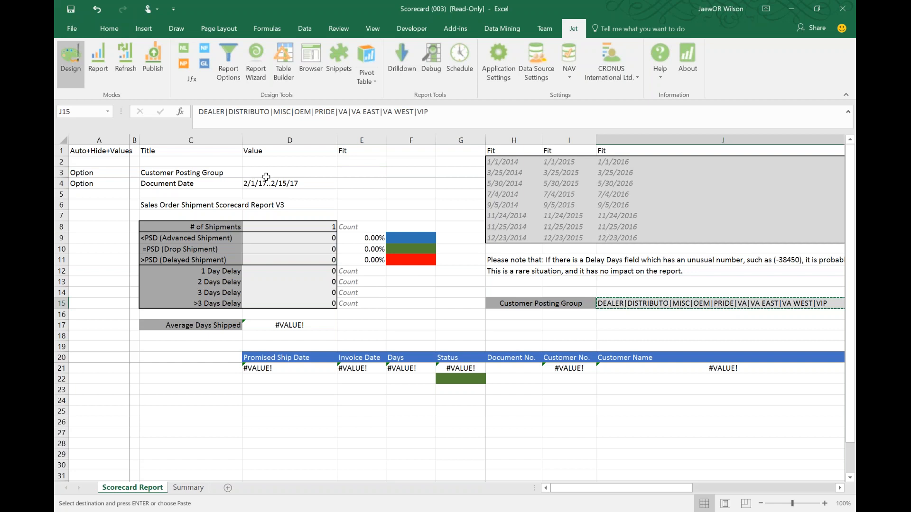
{"action": "left_click", "coordinate": [426, 114]}
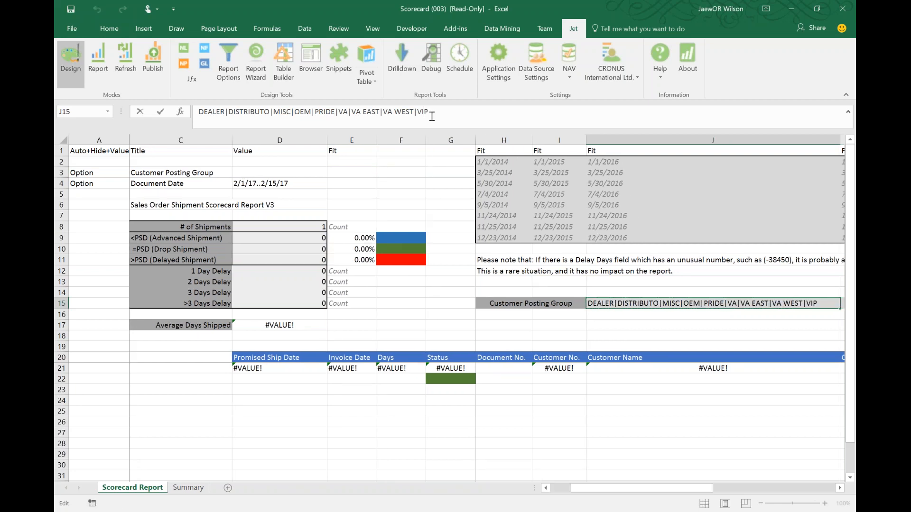
{"action": "double_click", "coordinate": [437, 121]}
{"action": "left_click", "coordinate": [428, 119]}
{"action": "left_click_drag", "start_coordinate": [424, 118], "coordinate": [197, 115]}
{"action": "key", "text": "BackSpace"}
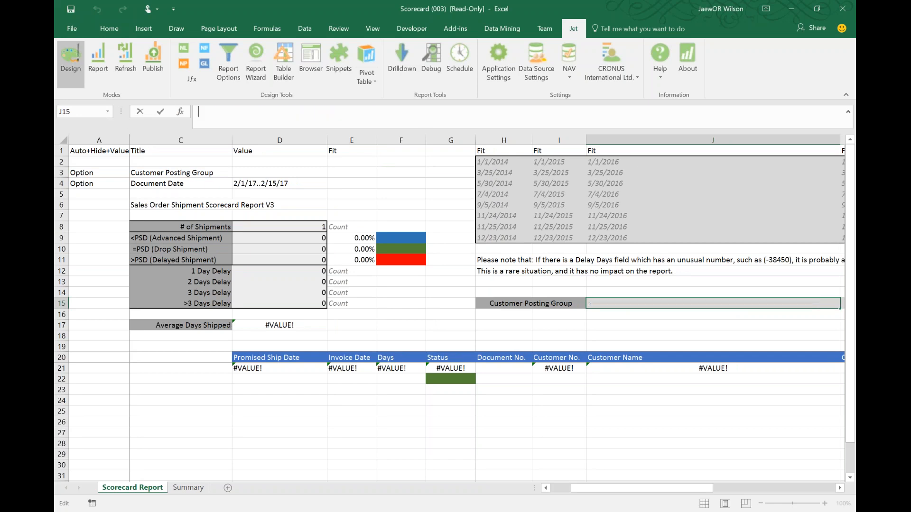
{"action": "key", "text": "Return"}
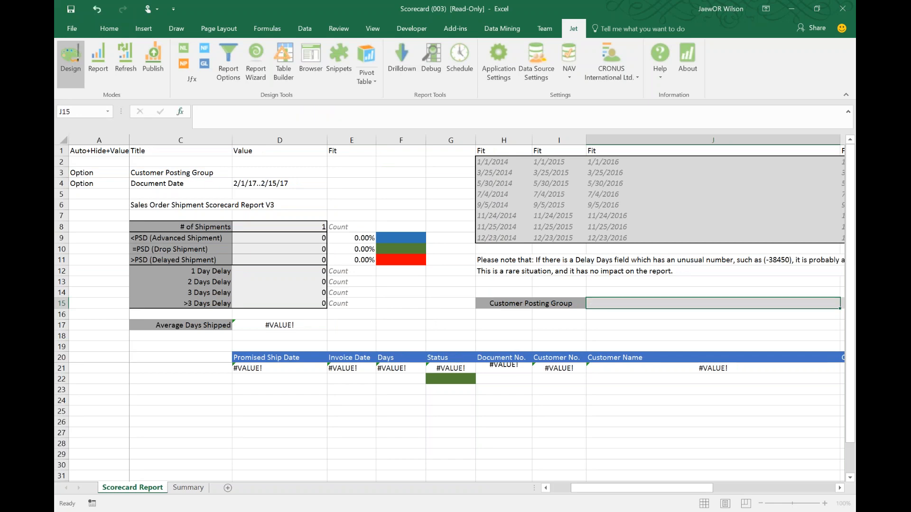
{"action": "left_click", "coordinate": [280, 173]}
{"action": "key", "text": "ctrl+v"}
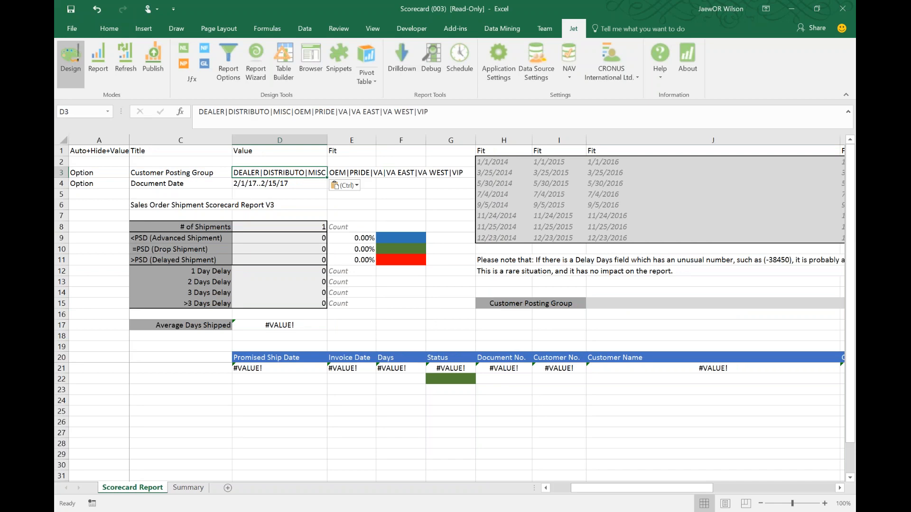
Link the Customer Posting Group value in J15 to the option value with the formula =D3
{"action": "left_click", "coordinate": [596, 307]}
{"action": "type", "text": "="}
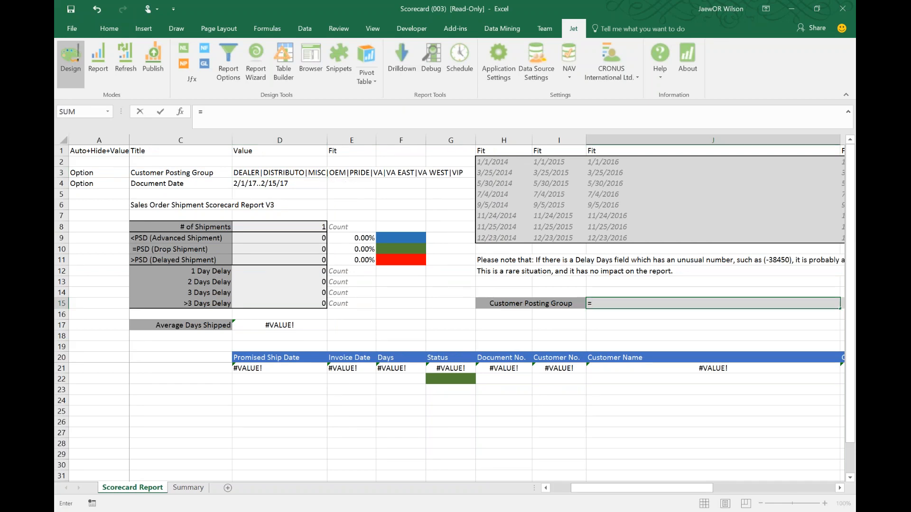
{"action": "left_click", "coordinate": [292, 172]}
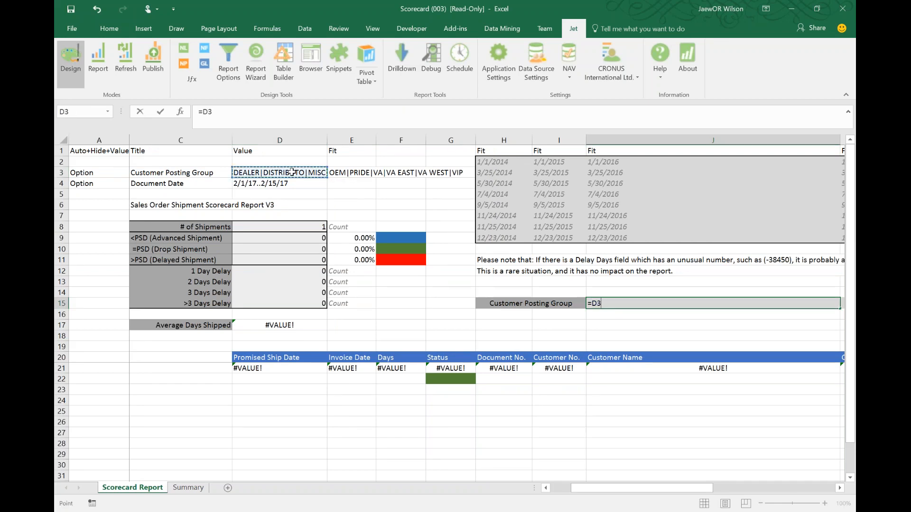
{"action": "key", "text": "Return"}
Insert a narrow column before the Title column and head it "Lookup" in C1
{"action": "right_click", "coordinate": [213, 141]}
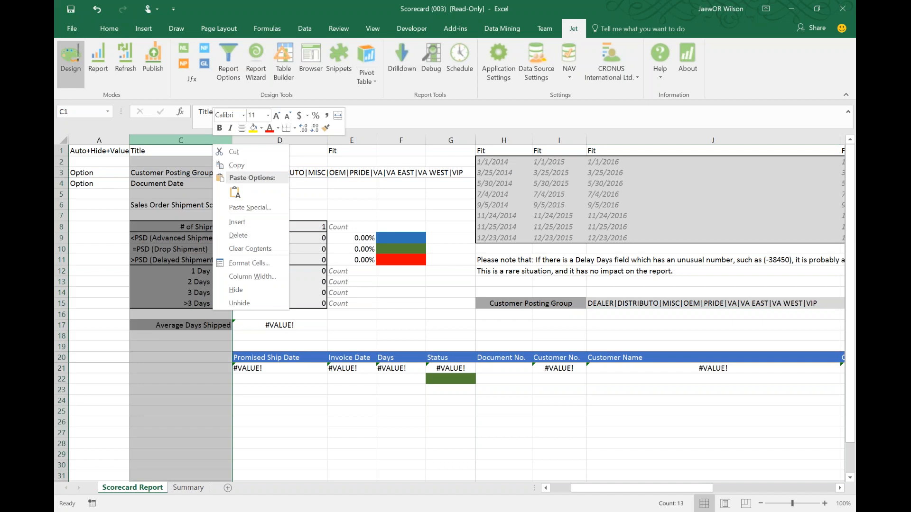
{"action": "left_click", "coordinate": [236, 290]}
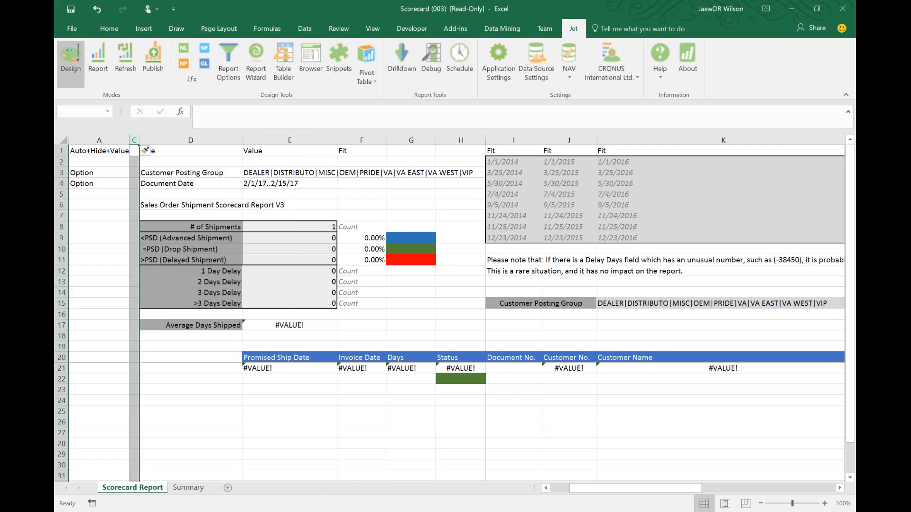
{"action": "left_click_drag", "start_coordinate": [139, 149], "coordinate": [139, 149]}
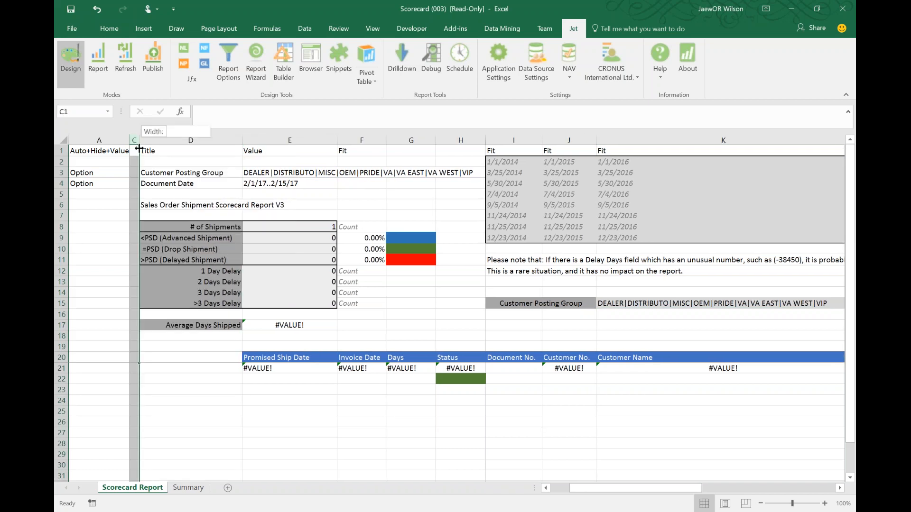
{"action": "left_click", "coordinate": [136, 171]}
{"action": "key", "text": "Up"}
{"action": "key", "text": "Up"}
{"action": "type", "text": "Lo"}
{"action": "key", "text": "Return"}
{"action": "key", "text": "Return"}
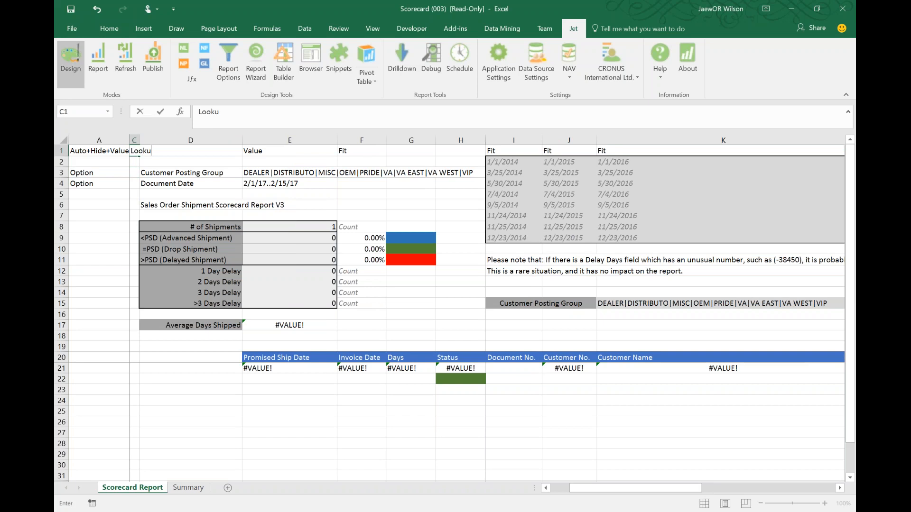
Enter the formula =NL("lookup", "customer posting group", {"code","description"}) in C3
{"action": "type", "text": "="}
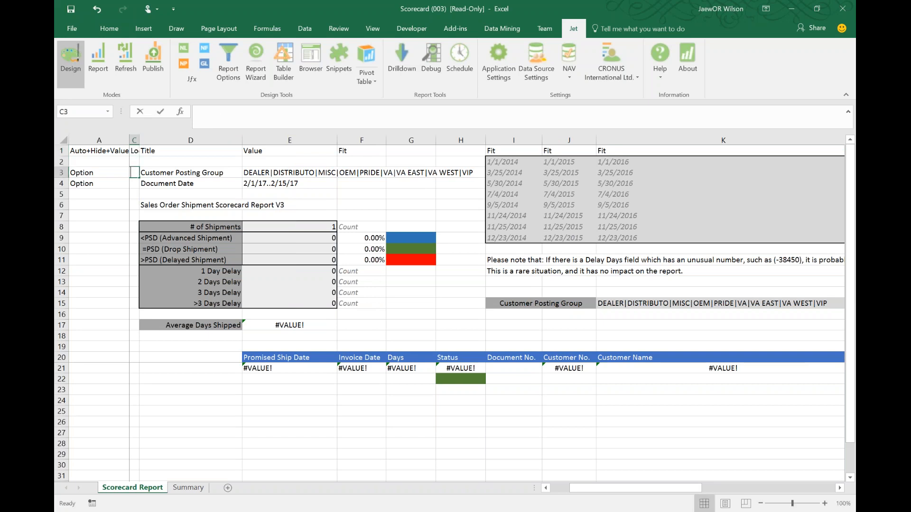
{"action": "type", "text": "=nl(\"l"}
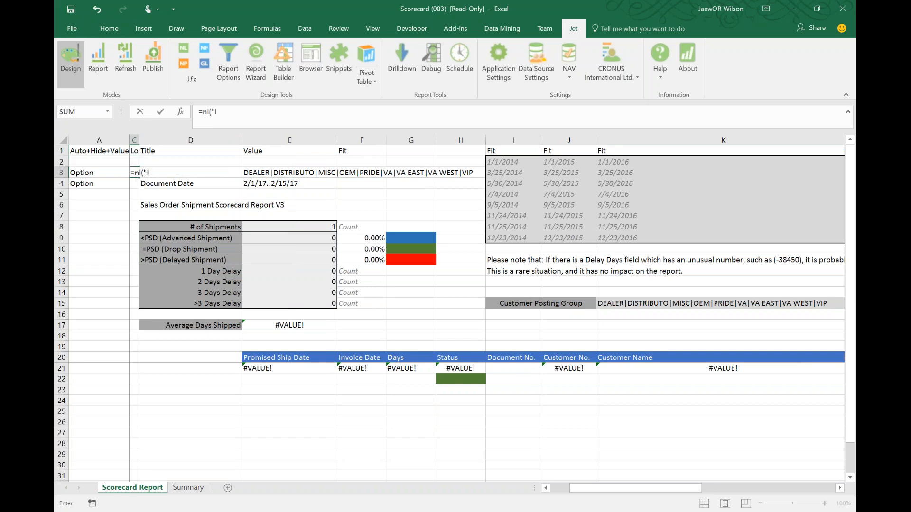
{"action": "type", "text": "ookup\", \"customer"}
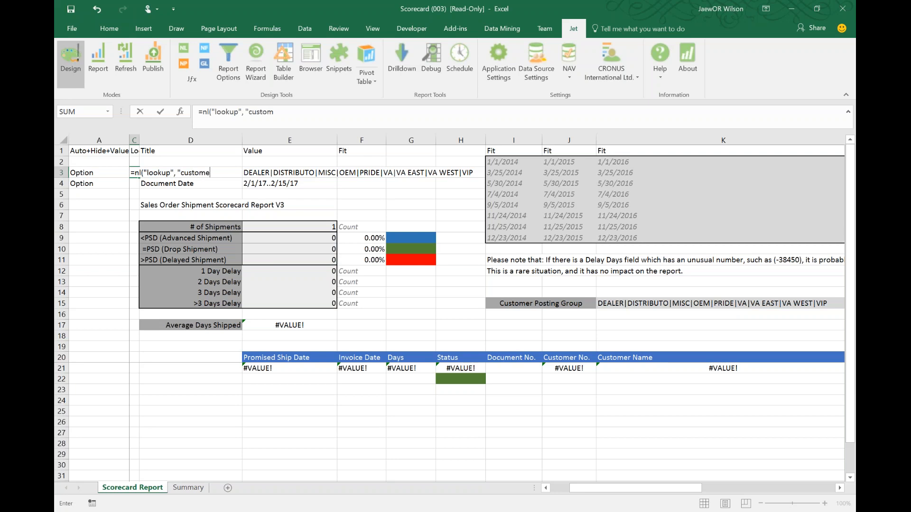
{"action": "type", "text": "posting group\", \""}
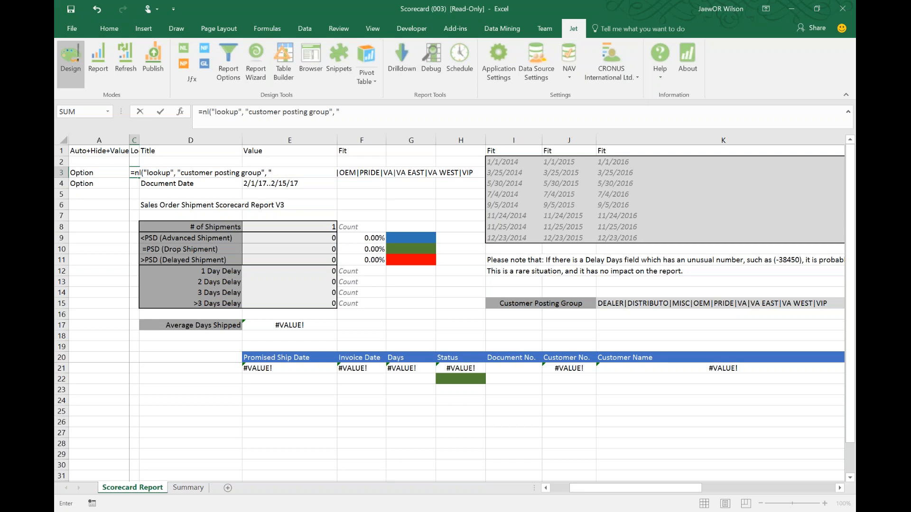
{"action": "key", "text": "BackSpace"}
{"action": "key", "text": "BackSpace"}
{"action": "type", "text": "{\"code\", \"description\"}"}
{"action": "key", "text": "Return"}
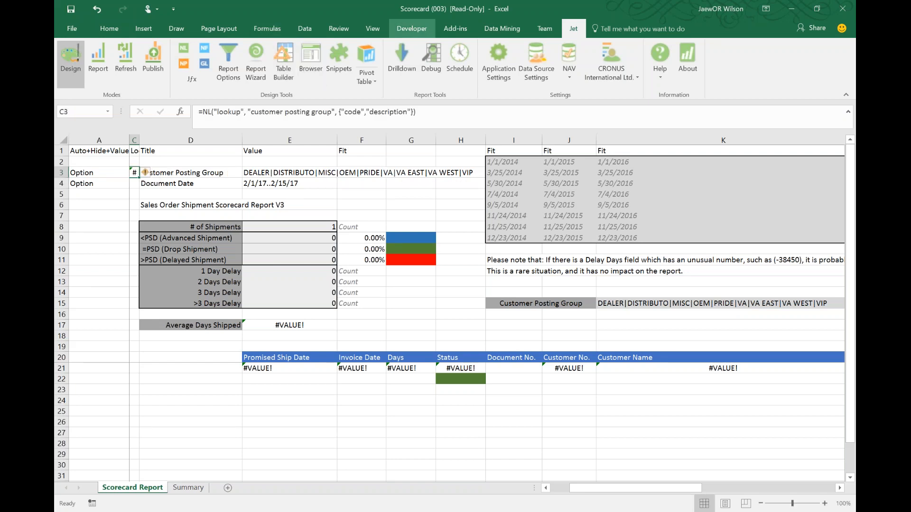
Unfreeze the worksheet panes and fit the width of the Lookup column to its contents
{"action": "left_click", "coordinate": [373, 29]}
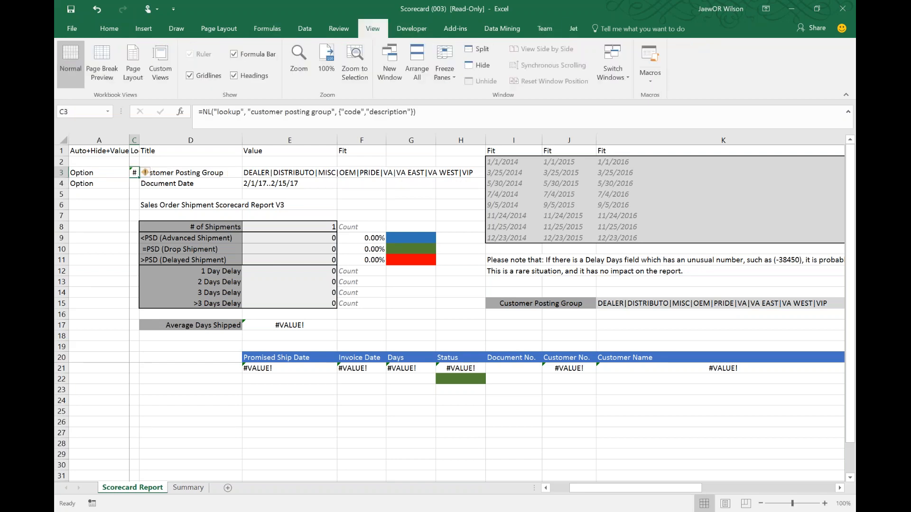
{"action": "left_click", "coordinate": [444, 69]}
{"action": "left_click", "coordinate": [482, 105]}
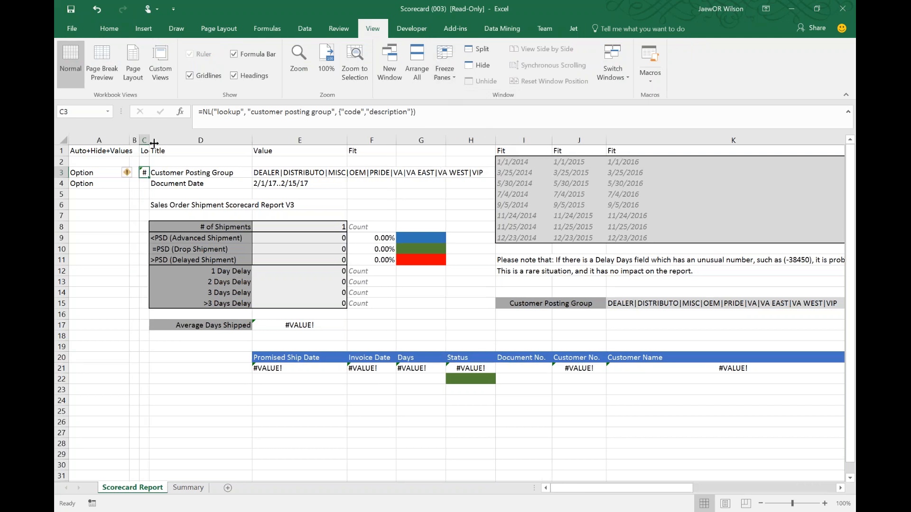
{"action": "double_click", "coordinate": [153, 142]}
Debug the lookup formula in C3 to check why it returns an error
{"action": "left_click", "coordinate": [573, 28]}
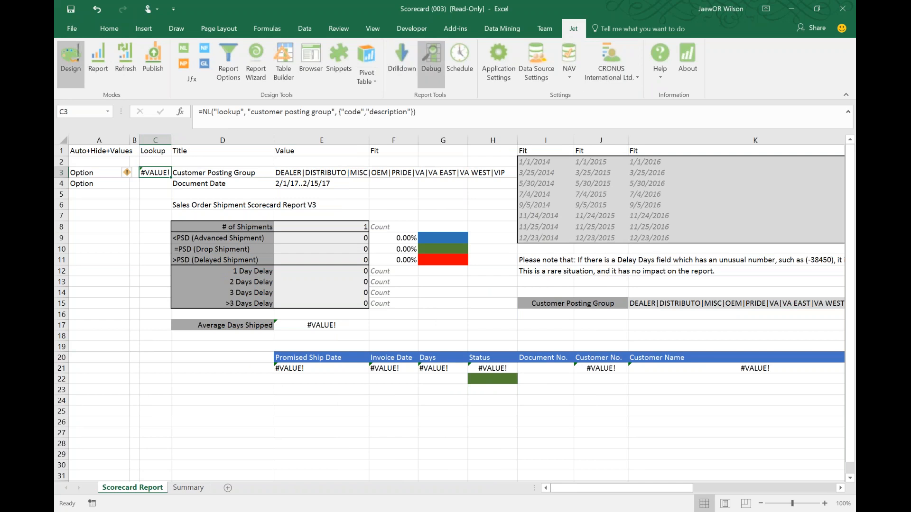
{"action": "left_click", "coordinate": [431, 64]}
{"action": "key", "text": "Return"}
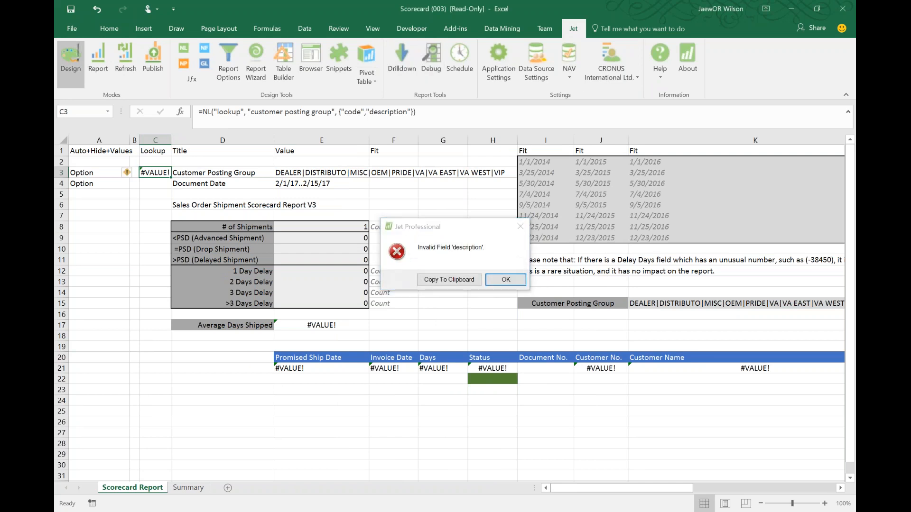
Replace the "description" field with "name" in the NL lookup formula in C3
{"action": "left_click", "coordinate": [408, 112]}
{"action": "key", "text": "BackSpace"}
{"action": "key", "text": "BackSpace"}
{"action": "key", "text": "BackSpace"}
{"action": "key", "text": "BackSpace"}
{"action": "key", "text": "BackSpace"}
{"action": "key", "text": "BackSpace"}
{"action": "key", "text": "BackSpace"}
{"action": "key", "text": "BackSpace"}
{"action": "key", "text": "BackSpace"}
{"action": "key", "text": "BackSpace"}
{"action": "key", "text": "BackSpace"}
{"action": "type", "text": "name"}
{"action": "key", "text": "Return"}
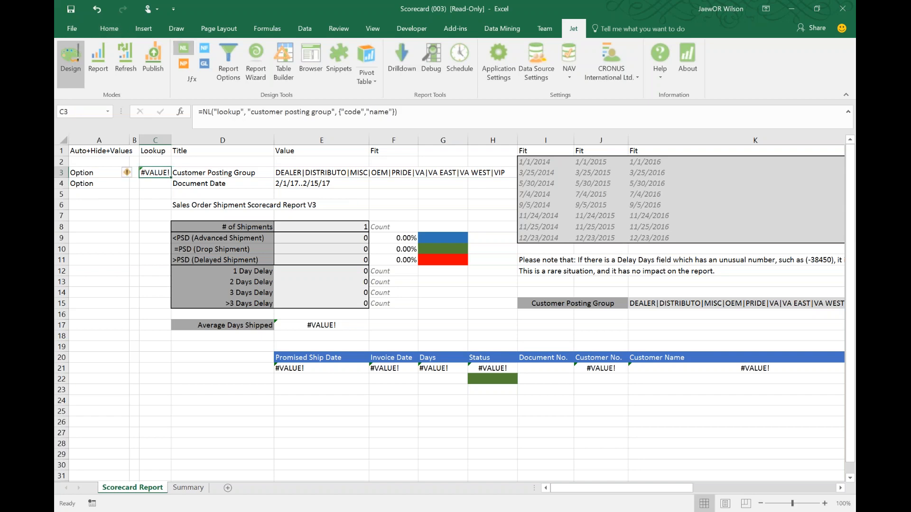
Change the Field argument of the NL lookup function in C3 to "Code" using the Jet Function Wizard
{"action": "left_click", "coordinate": [184, 48]}
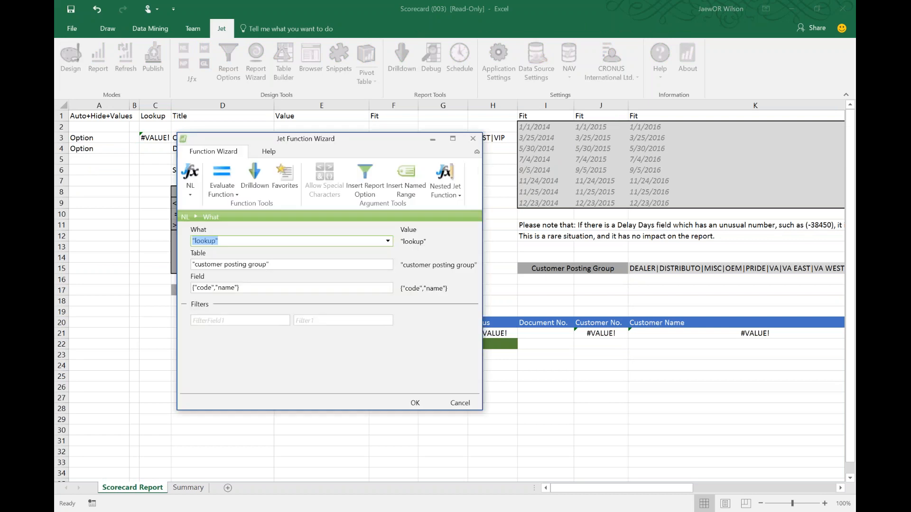
{"action": "left_click", "coordinate": [323, 288]}
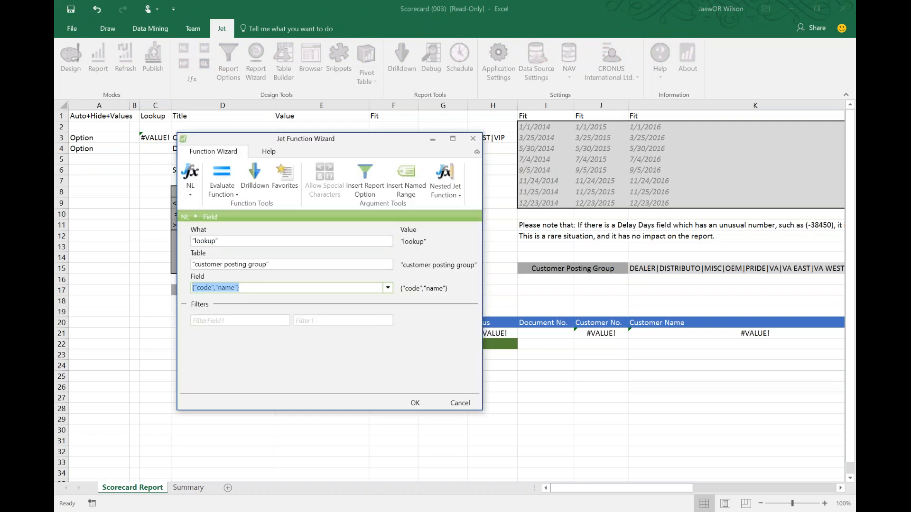
{"action": "left_click", "coordinate": [388, 288]}
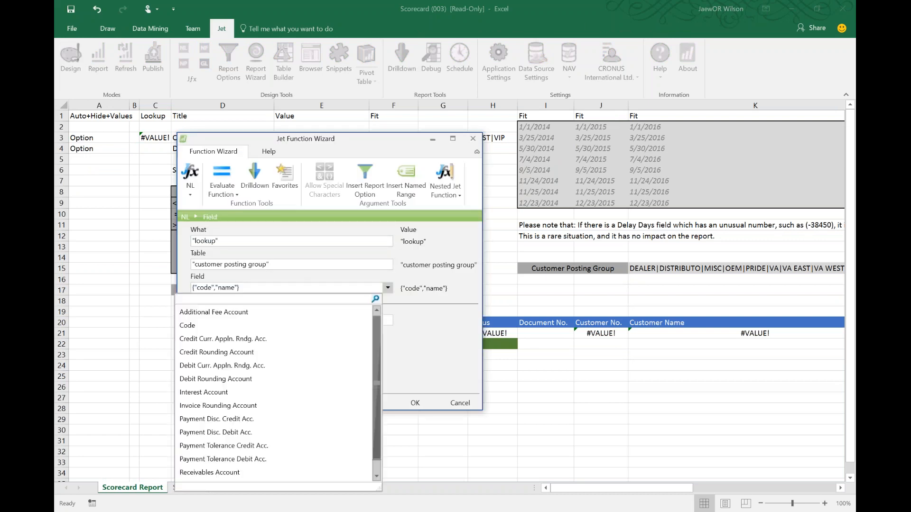
{"action": "left_click", "coordinate": [266, 325], "text": "ctrl"}
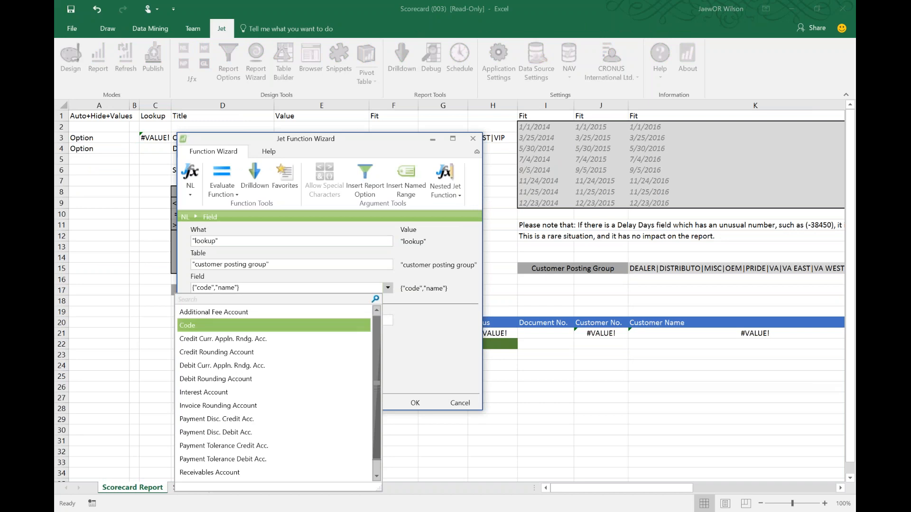
{"action": "scroll", "coordinate": [266, 392], "scroll_direction": "down", "scroll_amount": 1}
{"action": "scroll", "coordinate": [266, 392], "scroll_direction": "up", "scroll_amount": 1}
{"action": "scroll", "coordinate": [265, 391], "scroll_direction": "down", "scroll_amount": 1}
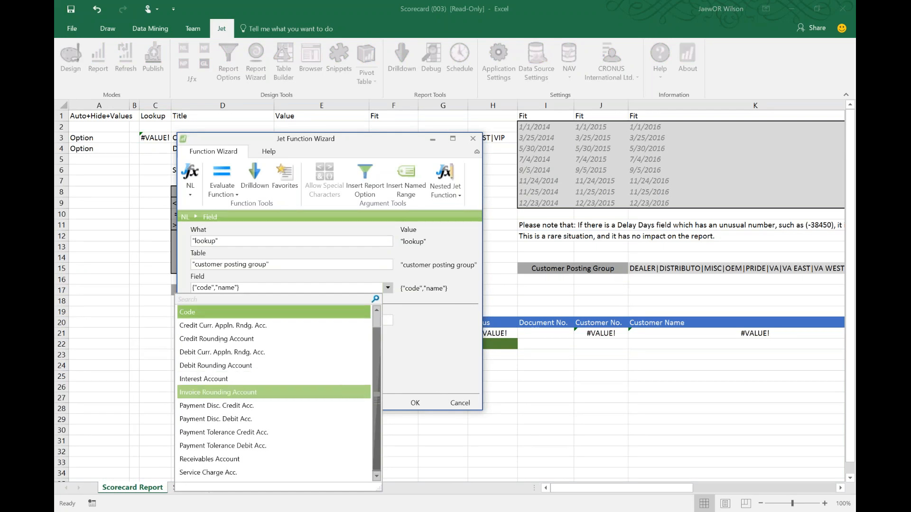
{"action": "scroll", "coordinate": [265, 392], "scroll_direction": "up", "scroll_amount": 1}
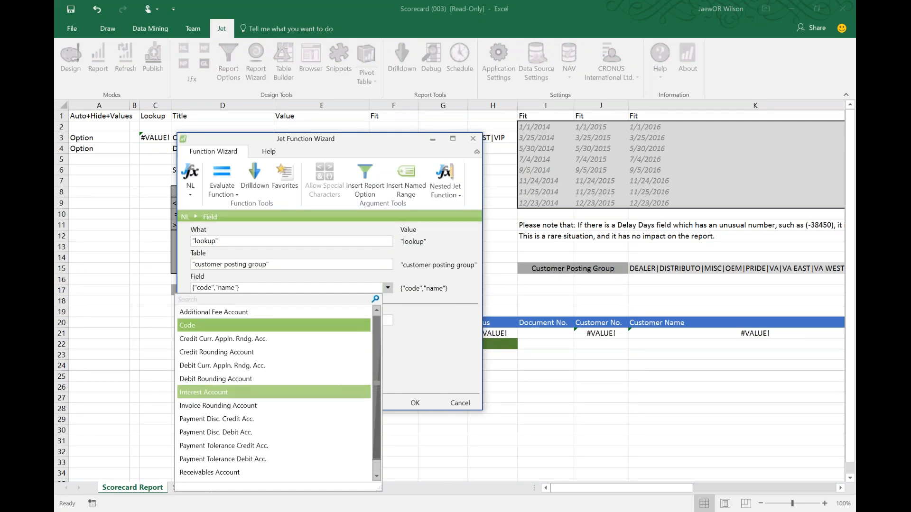
{"action": "scroll", "coordinate": [265, 392], "scroll_direction": "down", "scroll_amount": 1}
{"action": "key", "text": "Escape"}
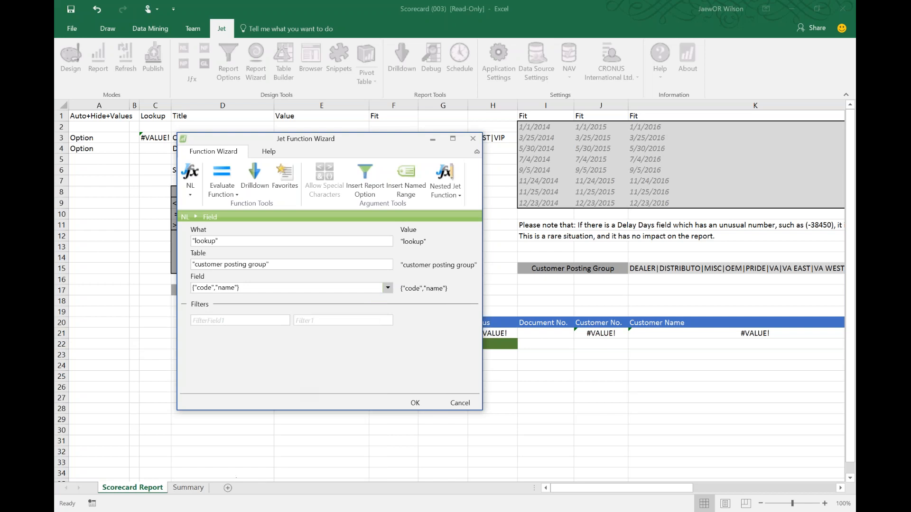
{"action": "key", "text": "Return"}
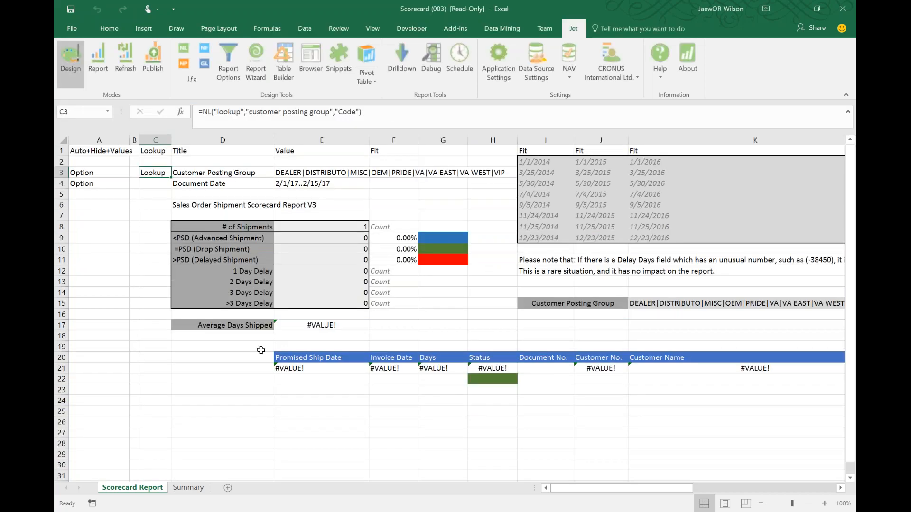
Inspect the formulas behind the Average Days Shipped error and the row 21 cells up to Document No
{"action": "left_click", "coordinate": [291, 366]}
{"action": "left_click", "coordinate": [306, 325]}
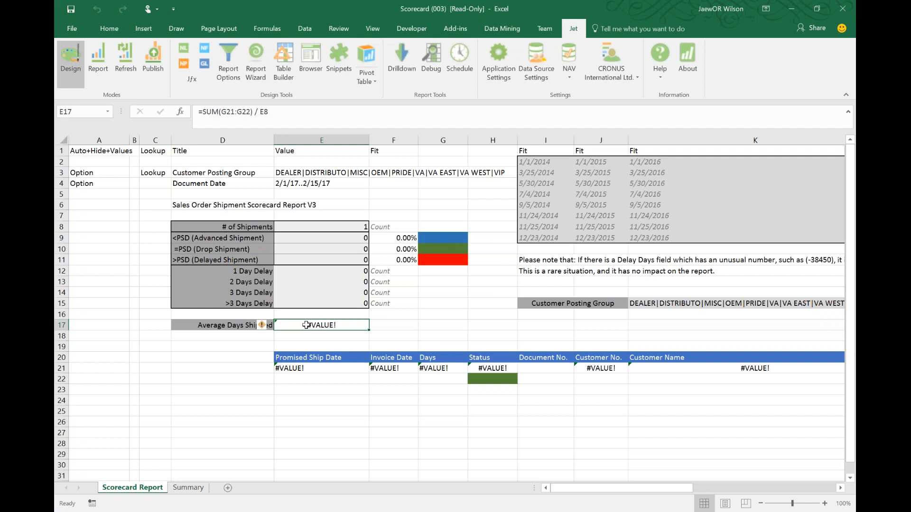
{"action": "left_click", "coordinate": [316, 367]}
{"action": "key", "text": "Right"}
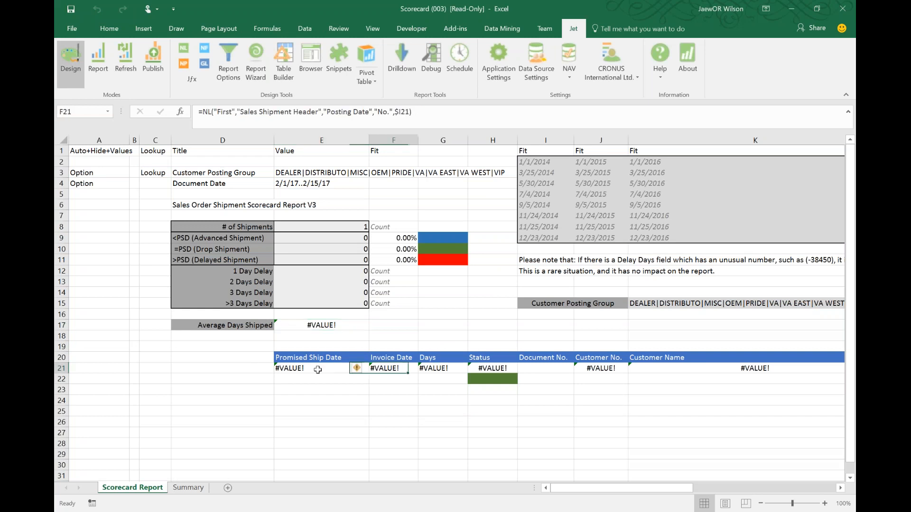
{"action": "key", "text": "Right"}
{"action": "key", "text": "Right"}
{"action": "key", "text": "Right"}
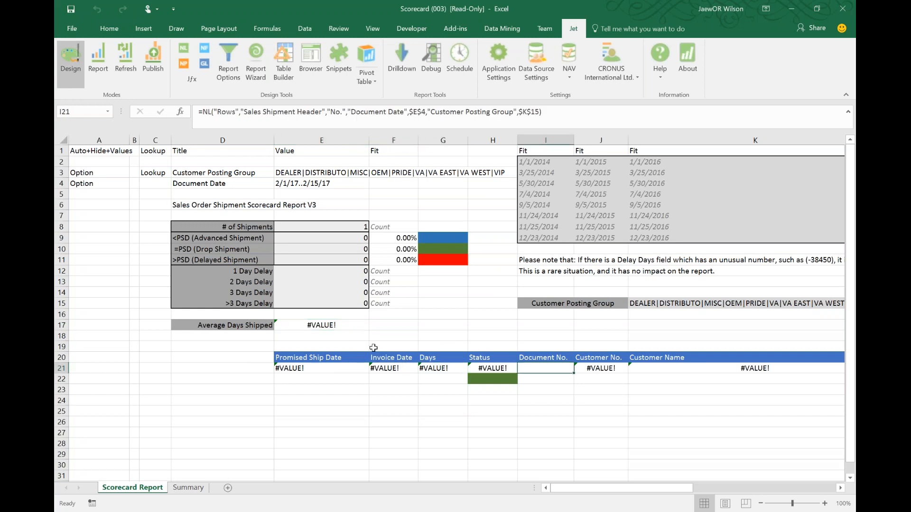
Copy the Customer Posting Group list from E3, and replace the option's value with *
{"action": "left_click", "coordinate": [308, 169]}
{"action": "key", "text": "ctrl+c"}
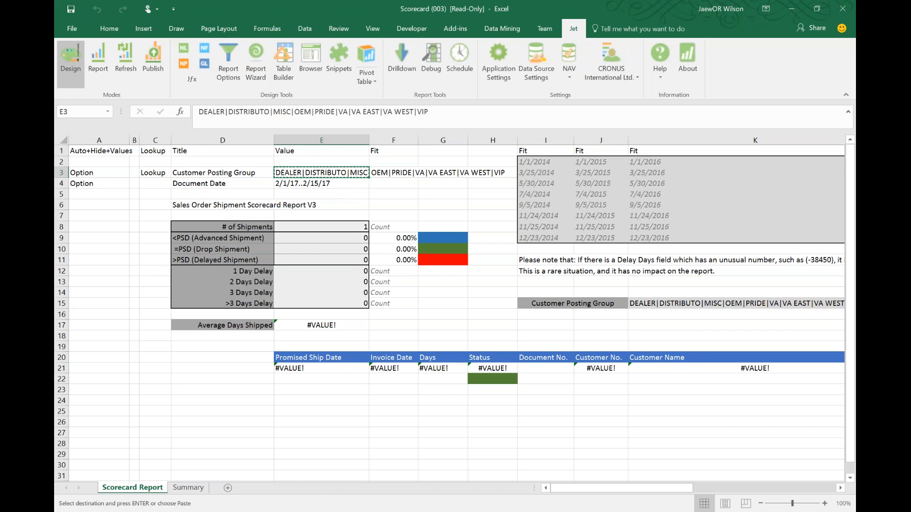
{"action": "key", "text": "Escape"}
{"action": "triple_click", "coordinate": [373, 110]}
{"action": "key", "text": "BackSpace"}
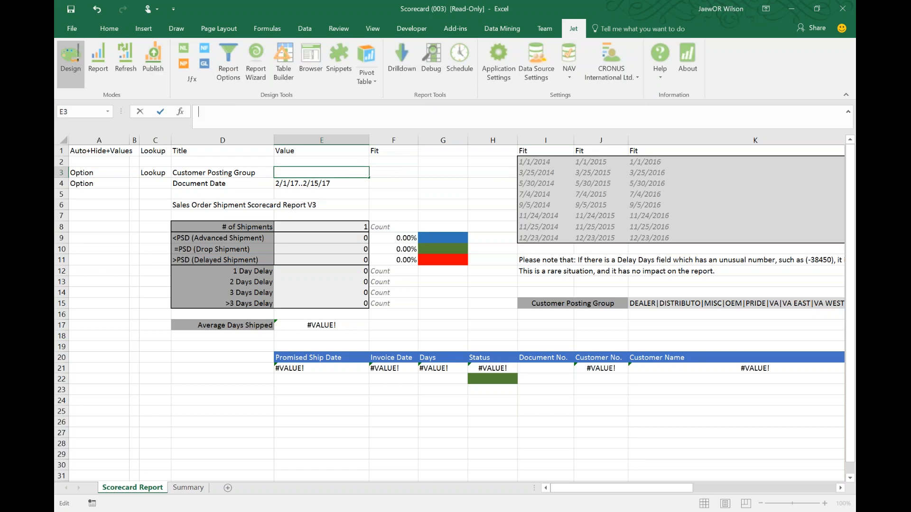
{"action": "type", "text": "*"}
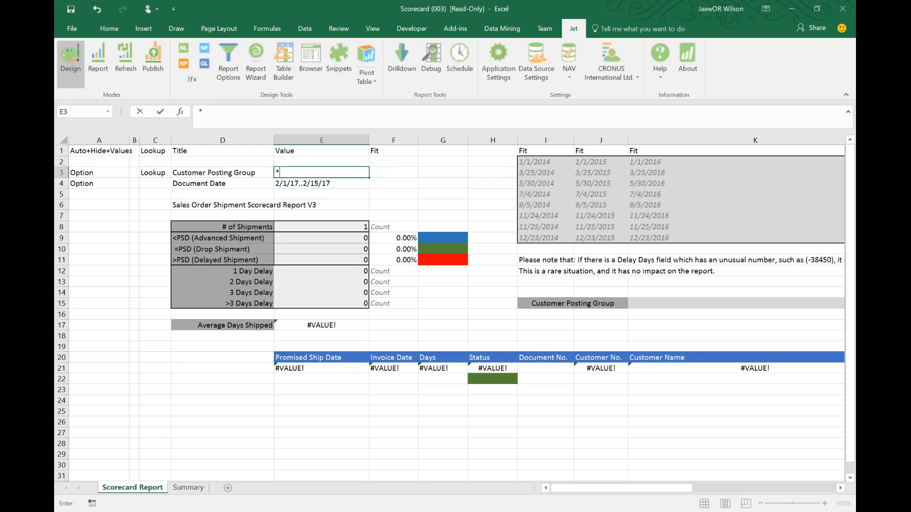
{"action": "key", "text": "Return"}
Paste the copied posting group list into E2 and fill that cell with yellow
{"action": "left_click", "coordinate": [321, 162]}
{"action": "key", "text": "ctrl+v"}
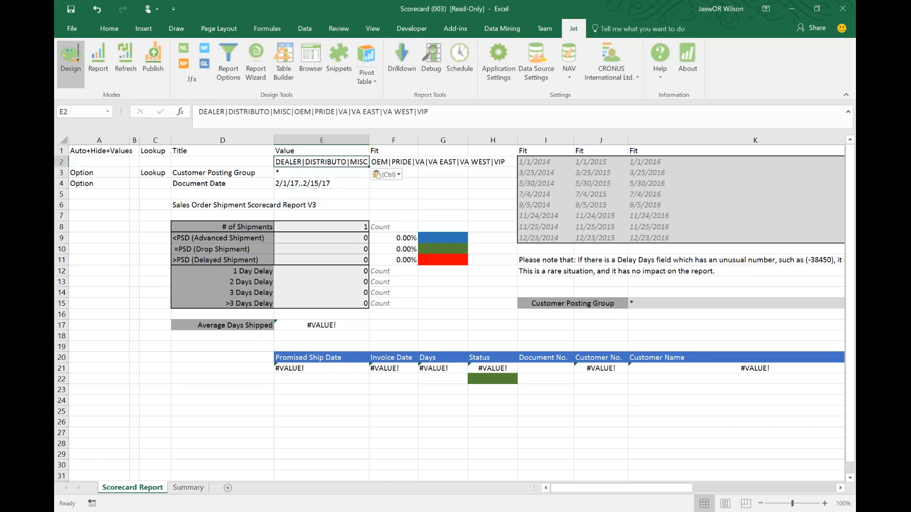
{"action": "left_click", "coordinate": [109, 29]}
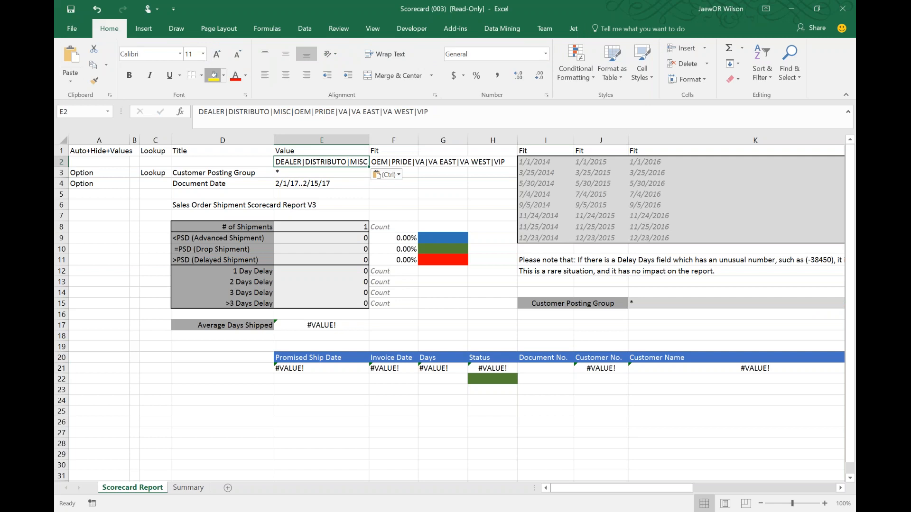
{"action": "left_click", "coordinate": [213, 75]}
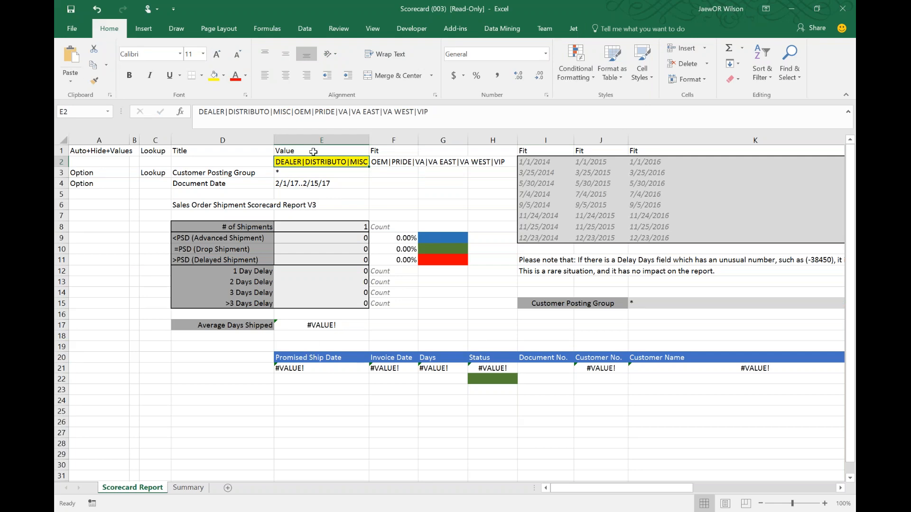
{"action": "left_click", "coordinate": [313, 170]}
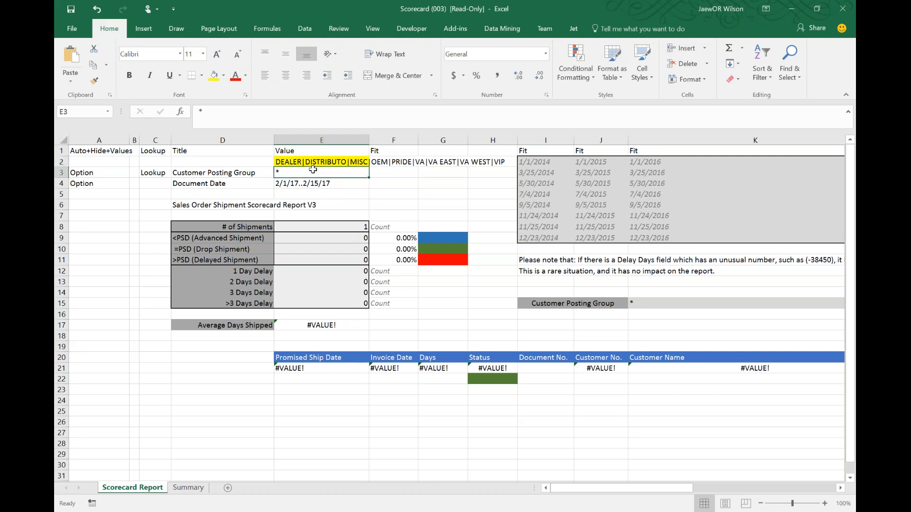
Point the Customer Posting Group filter in the Document No. formula in I21 to $E$3
{"action": "left_click", "coordinate": [540, 367]}
{"action": "double_click", "coordinate": [540, 367]}
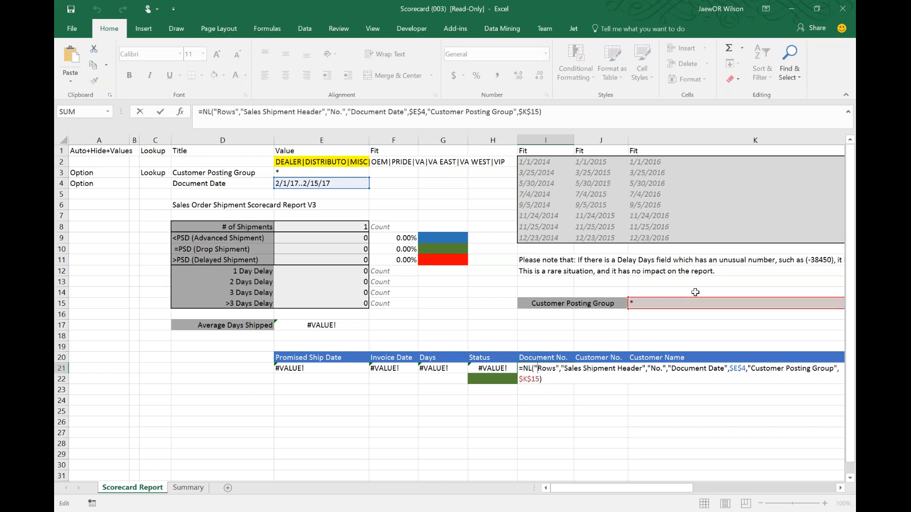
{"action": "left_click_drag", "start_coordinate": [628, 303], "coordinate": [274, 172]}
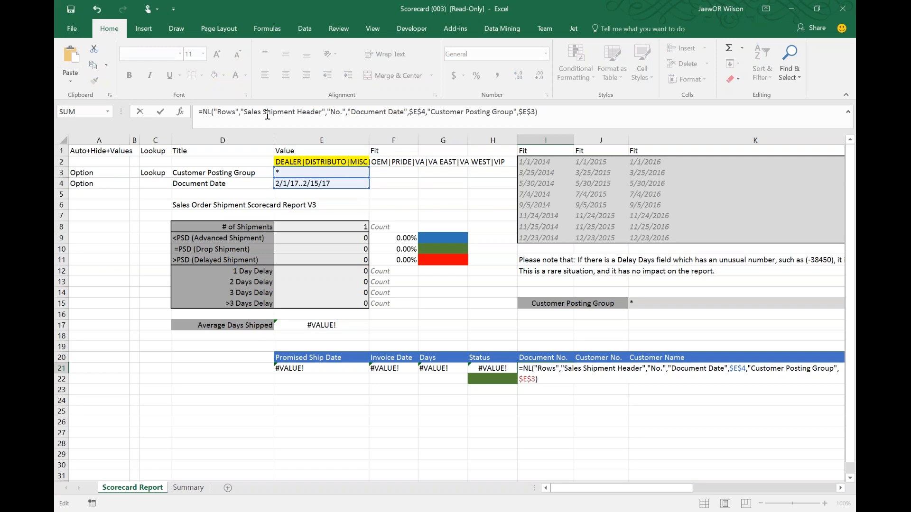
{"action": "key", "text": "Return"}
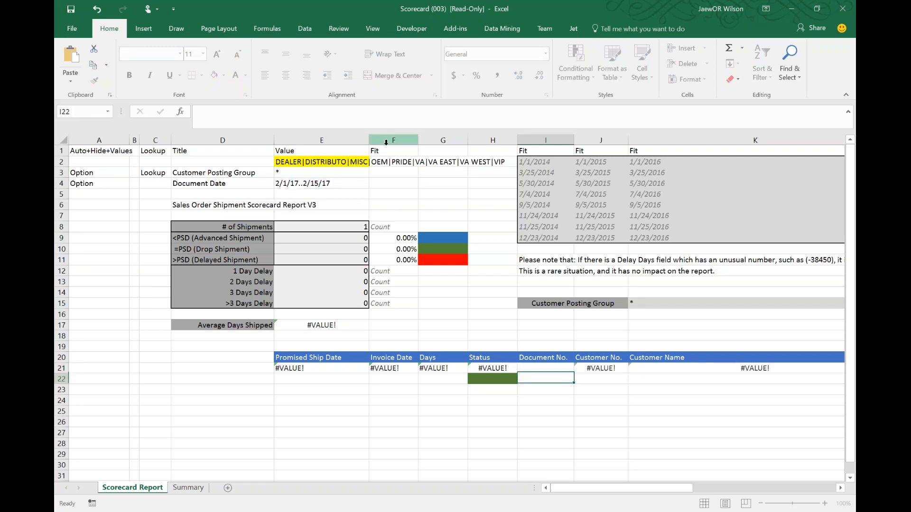
Set the Document Date option value in E4 to *
{"action": "left_click", "coordinate": [322, 183]}
{"action": "type", "text": "*"}
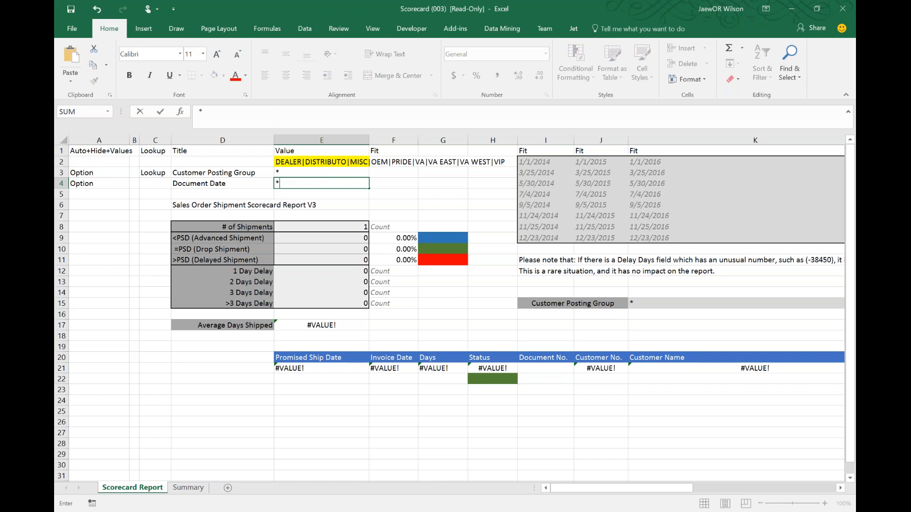
{"action": "left_click", "coordinate": [562, 368]}
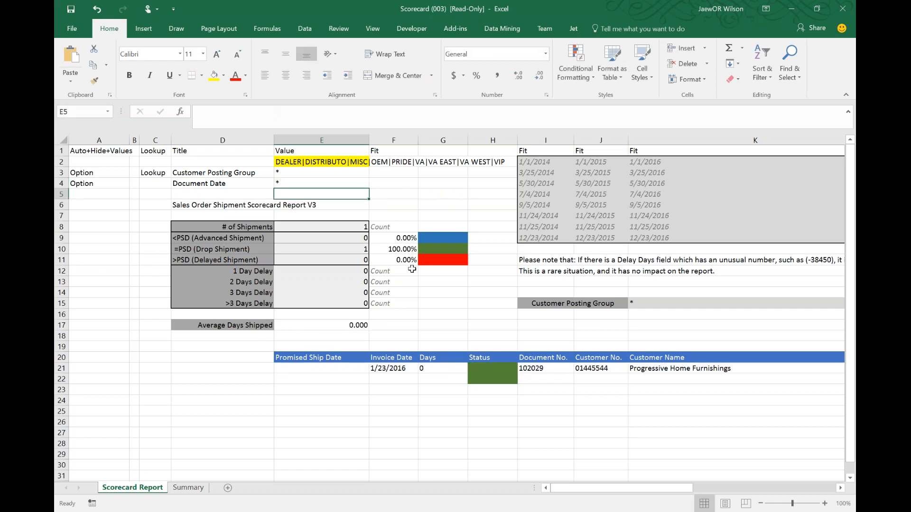
Review the row 21 formulas for Document No., Promised Ship Date, Invoice Date and Days
{"action": "left_click", "coordinate": [592, 369]}
{"action": "left_click", "coordinate": [528, 369]}
{"action": "key", "text": "Left"}
{"action": "key", "text": "Left"}
{"action": "key", "text": "Left"}
{"action": "key", "text": "Left"}
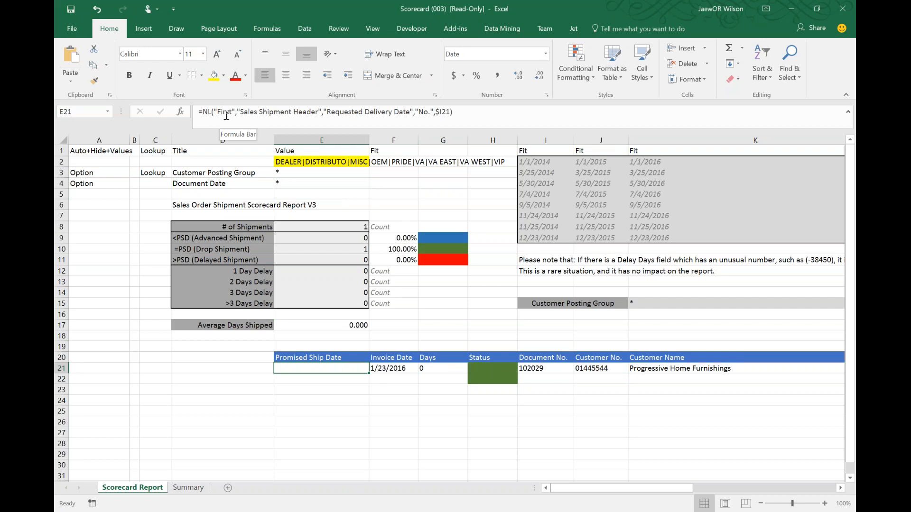
{"action": "key", "text": "Right"}
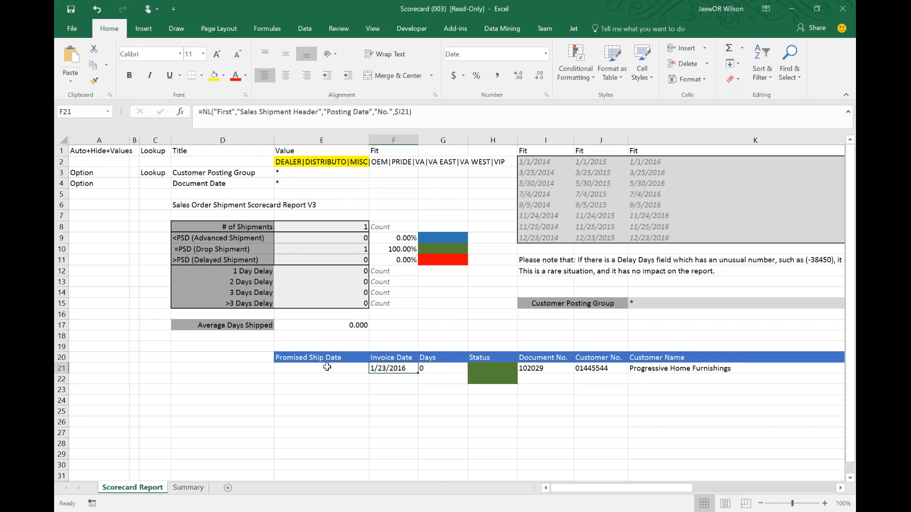
{"action": "key", "text": "Right"}
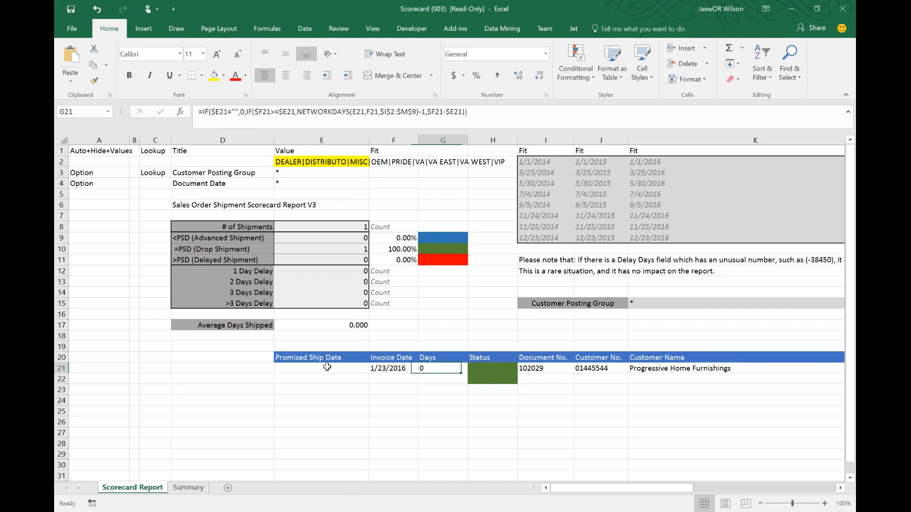
{"action": "key", "text": "Left"}
{"action": "key", "text": "Delete"}
{"action": "type", "text": "Z"}
{"action": "key", "text": "Escape"}
{"action": "key", "text": "ctrl+z"}
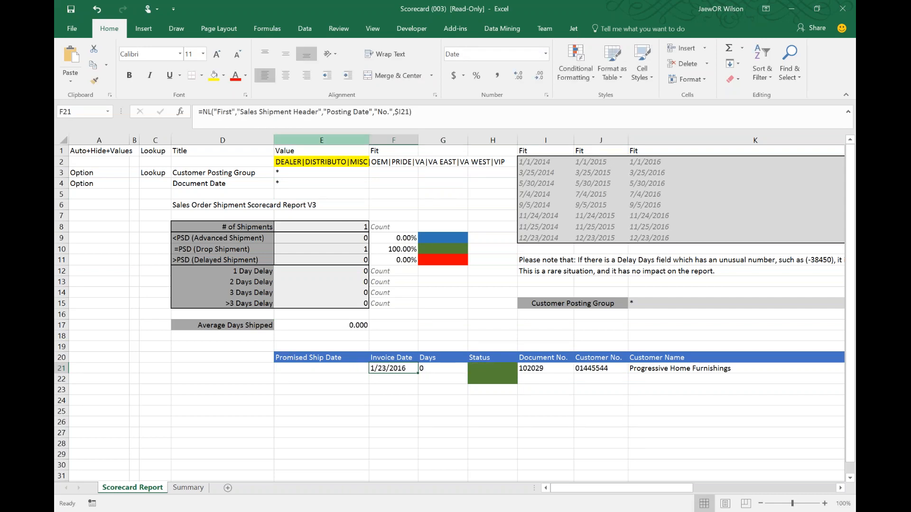
Highlight the Document No. cell I21, which holds the NL Rows formula, in yellow
{"action": "key", "text": "Right"}
{"action": "key", "text": "Right"}
{"action": "key", "text": "Right"}
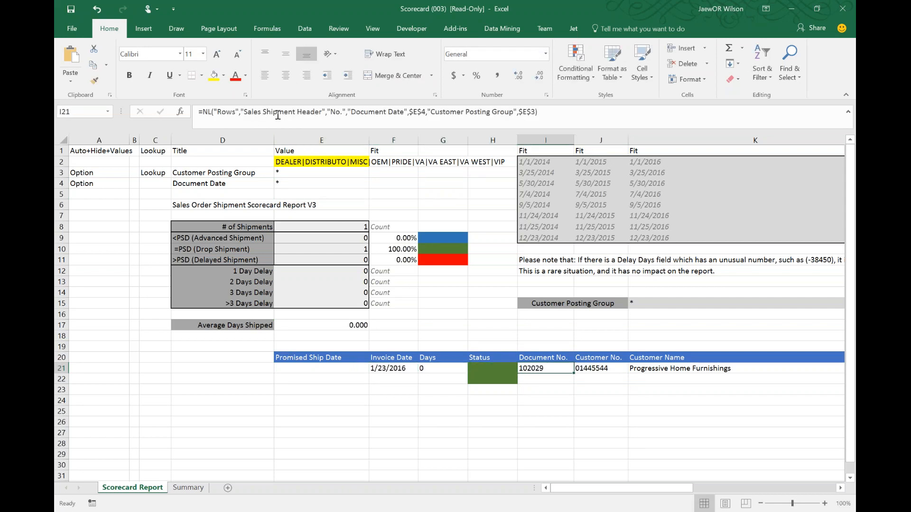
{"action": "key", "text": "Right"}
{"action": "key", "text": "Left"}
{"action": "left_click", "coordinate": [213, 76]}
Review the row 21 formulas from Customer No. through Qty. Shipped
{"action": "key", "text": "Right"}
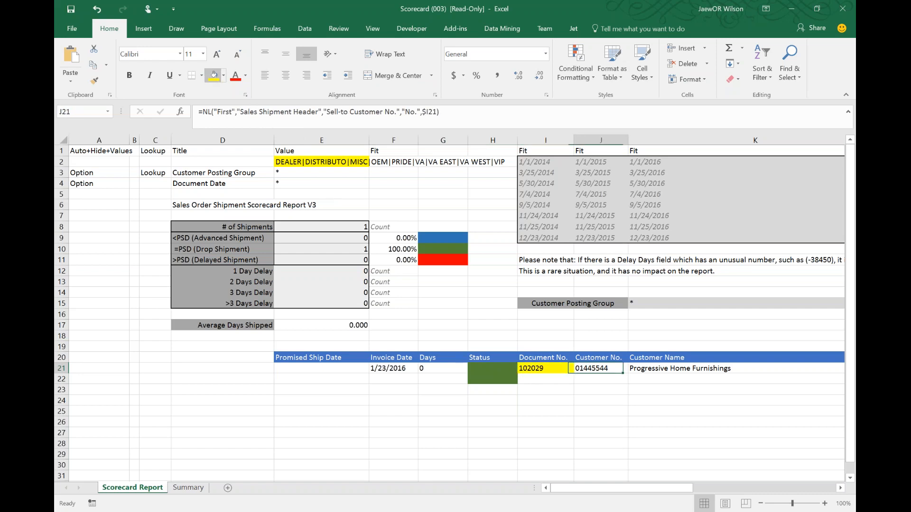
{"action": "key", "text": "Right"}
{"action": "key", "text": "Right"}
{"action": "key", "text": "Right"}
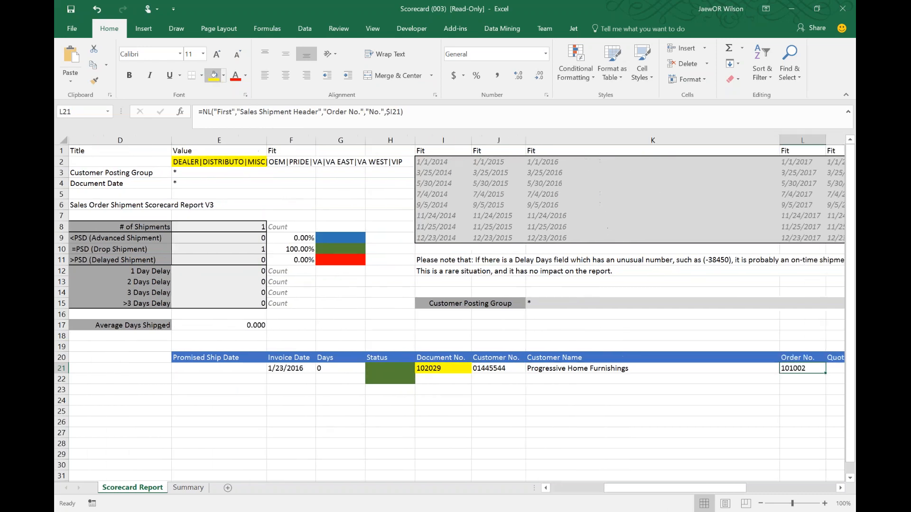
{"action": "key", "text": "Right"}
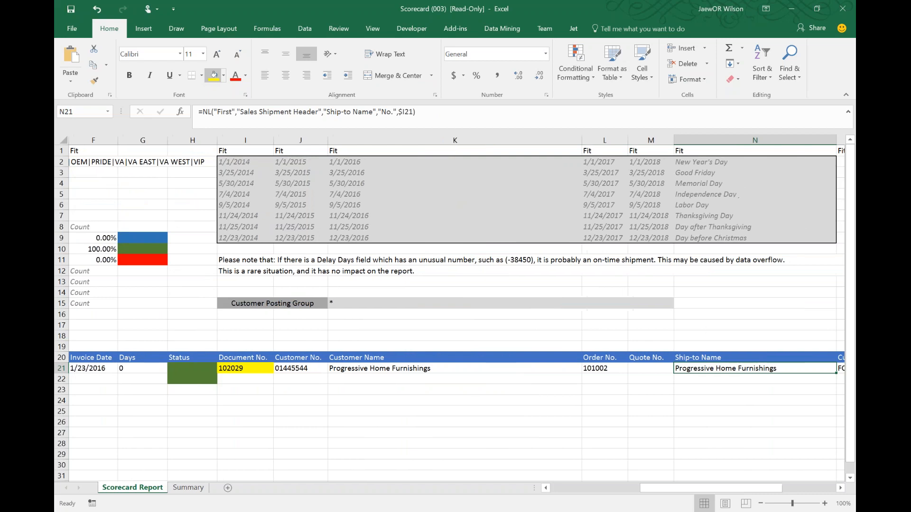
{"action": "key", "text": "Right"}
{"action": "key", "text": "Right"}
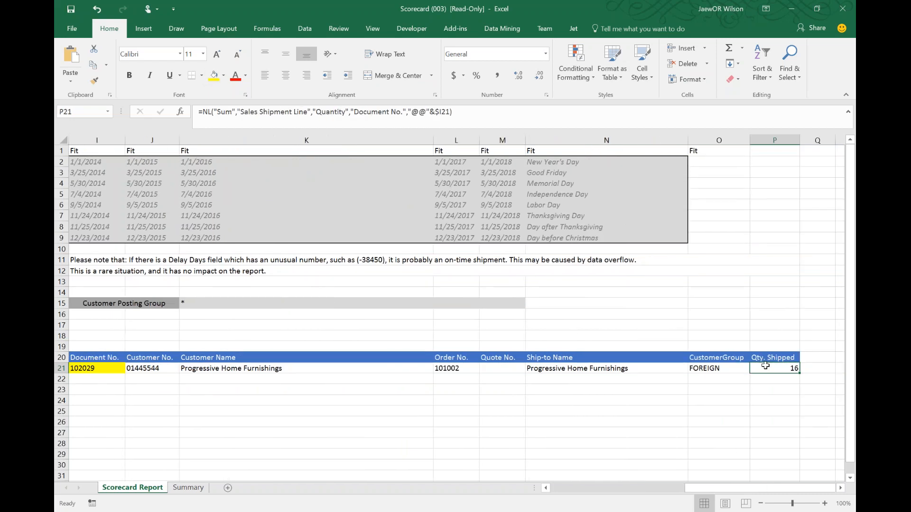
Copy the field name Requested Delivery Date from the Promised Ship Date formula in E21
{"action": "key", "text": "Home"}
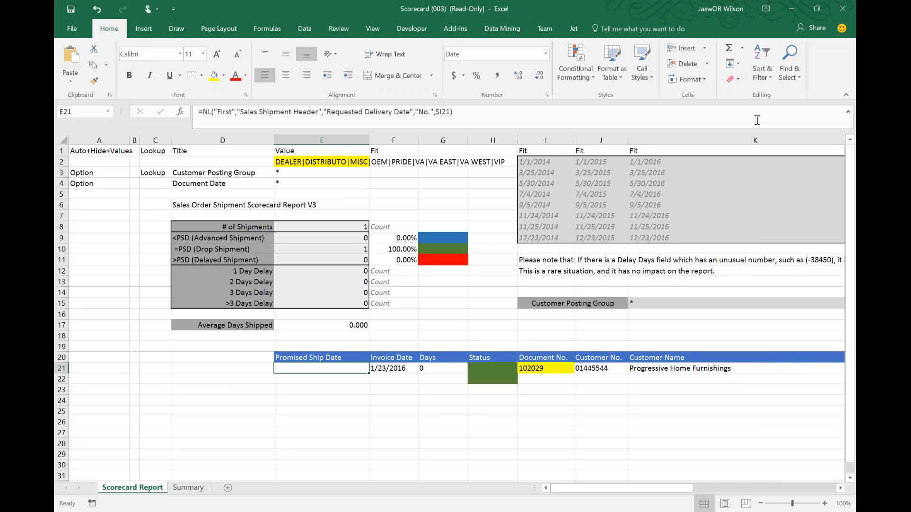
{"action": "left_click", "coordinate": [326, 114]}
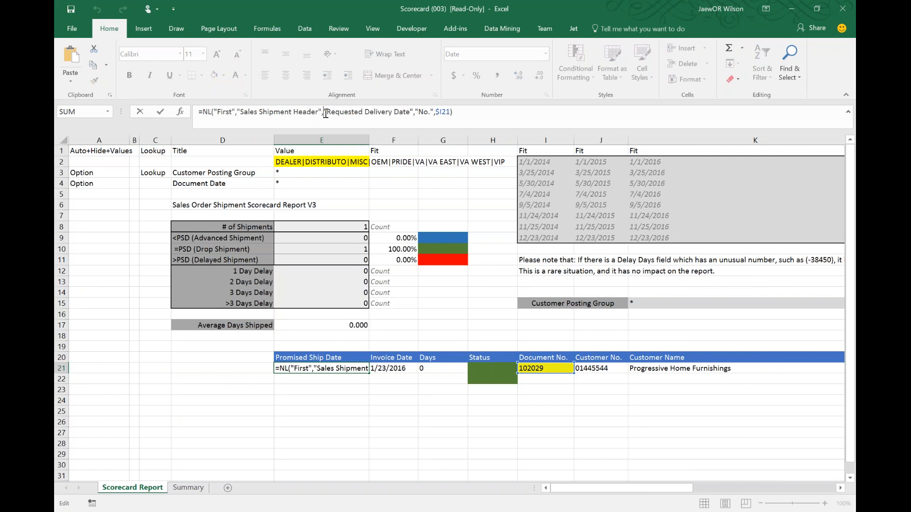
{"action": "key", "text": "Right"}
{"action": "key", "text": "shift+Right"}
{"action": "key", "text": "shift+Right"}
{"action": "key", "text": "shift+Right"}
{"action": "key", "text": "shift+Right"}
{"action": "key", "text": "shift+Right"}
{"action": "key", "text": "shift+Right"}
{"action": "key", "text": "shift+Right"}
{"action": "key", "text": "shift+Right"}
{"action": "key", "text": "shift+Right"}
{"action": "key", "text": "shift+Right"}
{"action": "key", "text": "shift+Right"}
{"action": "key", "text": "shift+Right"}
{"action": "key", "text": "shift+Right"}
{"action": "key", "text": "shift+Right"}
{"action": "key", "text": "shift+Right"}
{"action": "key", "text": "shift+Right"}
{"action": "key", "text": "shift+Right"}
{"action": "key", "text": "shift+Right"}
{"action": "key", "text": "shift+Right"}
{"action": "key", "text": "shift+Right"}
{"action": "key", "text": "shift+Right"}
{"action": "key", "text": "shift+Right"}
{"action": "key", "text": "shift+Right"}
{"action": "key", "text": "ctrl+c"}
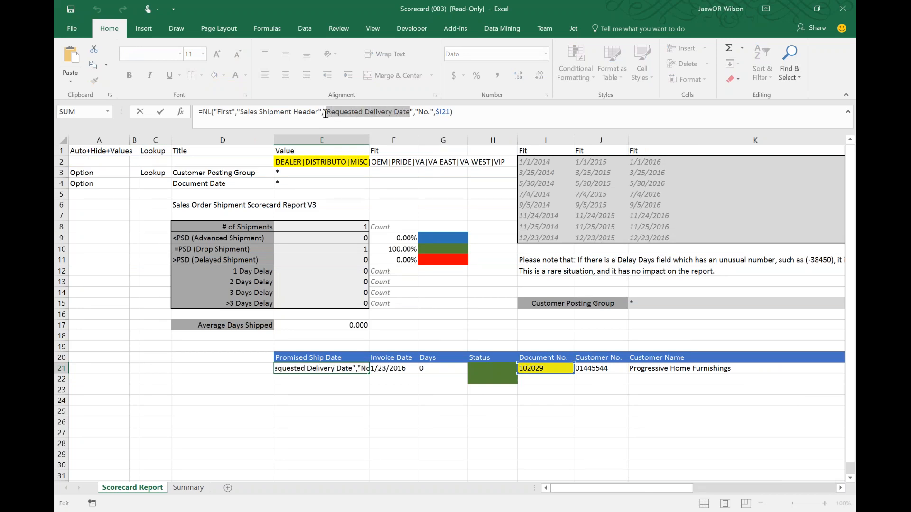
Paste the field name Requested Delivery Date into E19, above the Promised Ship Date header
{"action": "key", "text": "Return"}
{"action": "key", "text": "Up"}
{"action": "key", "text": "Up"}
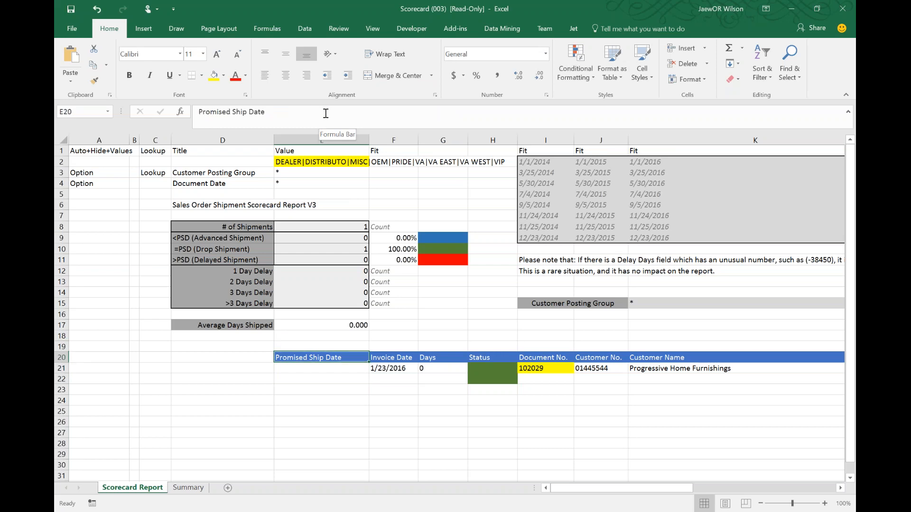
{"action": "key", "text": "Up"}
{"action": "key", "text": "Down"}
{"action": "key", "text": "Up"}
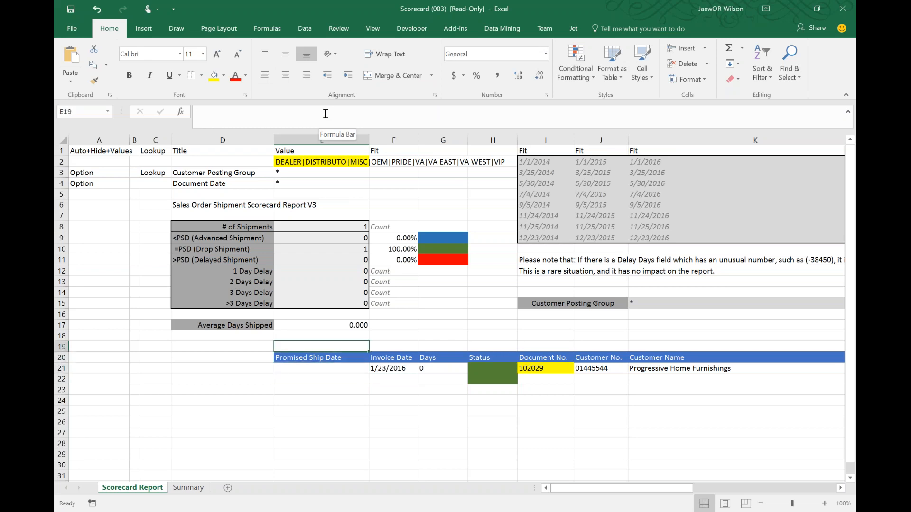
{"action": "key", "text": "ctrl+v"}
{"action": "key", "text": "Right"}
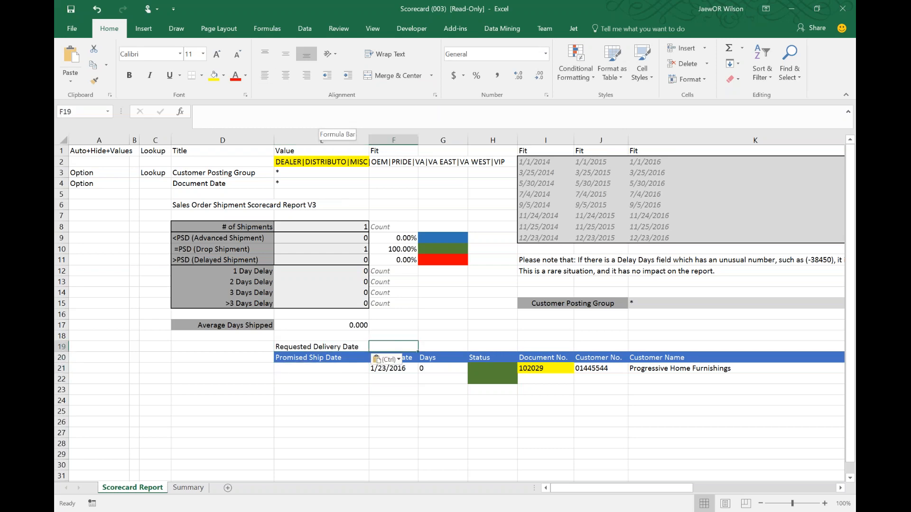
{"action": "key", "text": "Escape"}
Copy the headers from Invoice Date through Qty. Shipped in F20:P20 into row 19, starting at F19
{"action": "key", "text": "Down"}
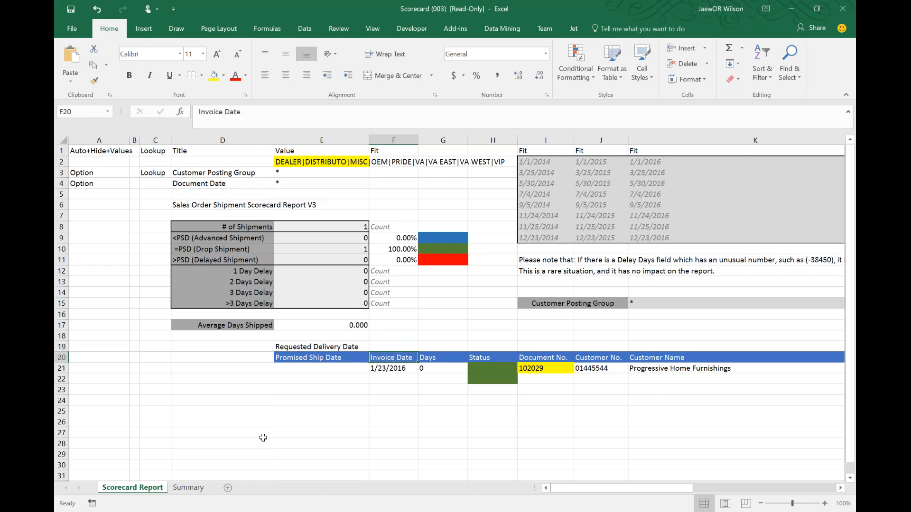
{"action": "key", "text": "shift+Right"}
{"action": "key", "text": "shift+Right"}
{"action": "key", "text": "shift+Right"}
{"action": "key", "text": "shift+Right"}
{"action": "key", "text": "shift+Right"}
{"action": "key", "text": "shift+Right"}
{"action": "key", "text": "shift+Right"}
{"action": "key", "text": "shift+Right"}
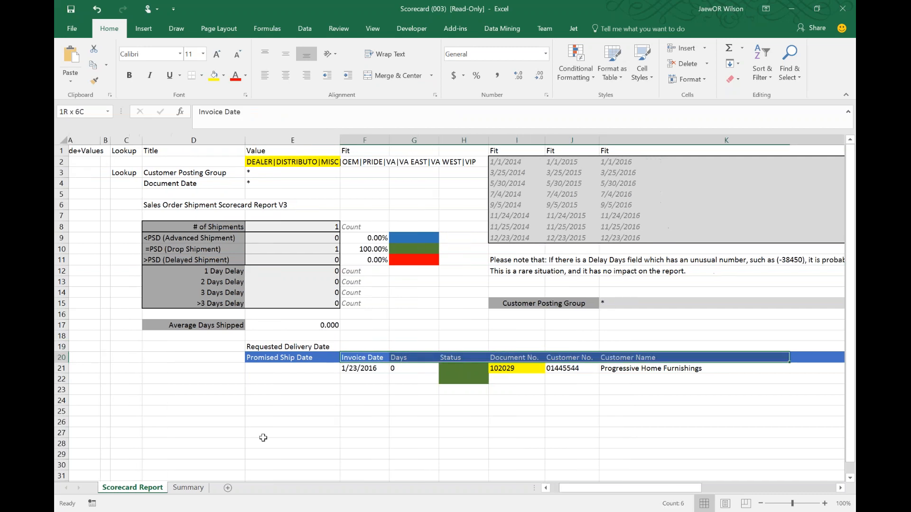
{"action": "key", "text": "shift+Right"}
{"action": "key", "text": "shift+Right"}
{"action": "key", "text": "ctrl+c"}
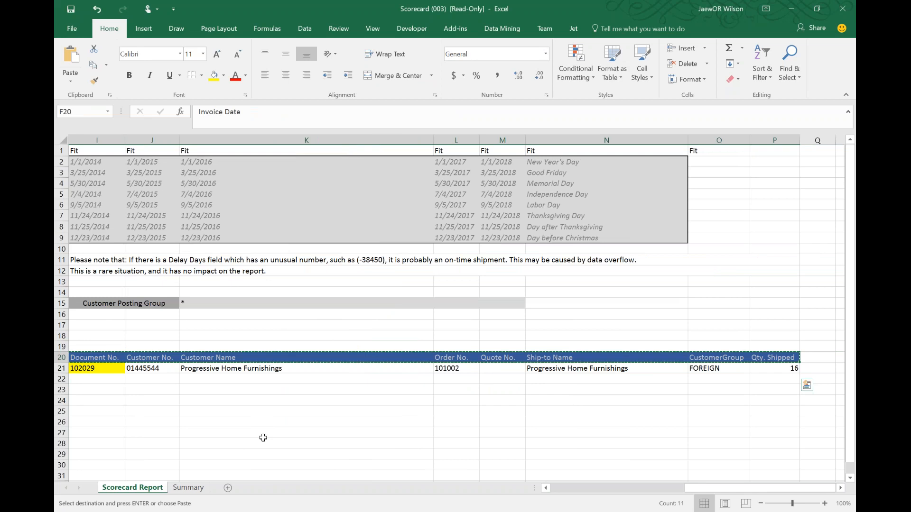
{"action": "key", "text": "Up"}
{"action": "key", "text": "Left"}
{"action": "key", "text": "Right"}
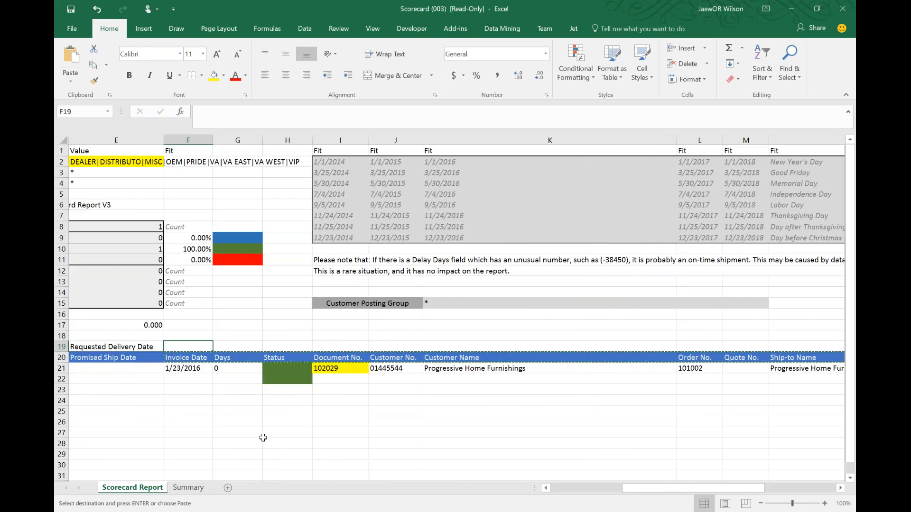
{"action": "key", "text": "ctrl+v"}
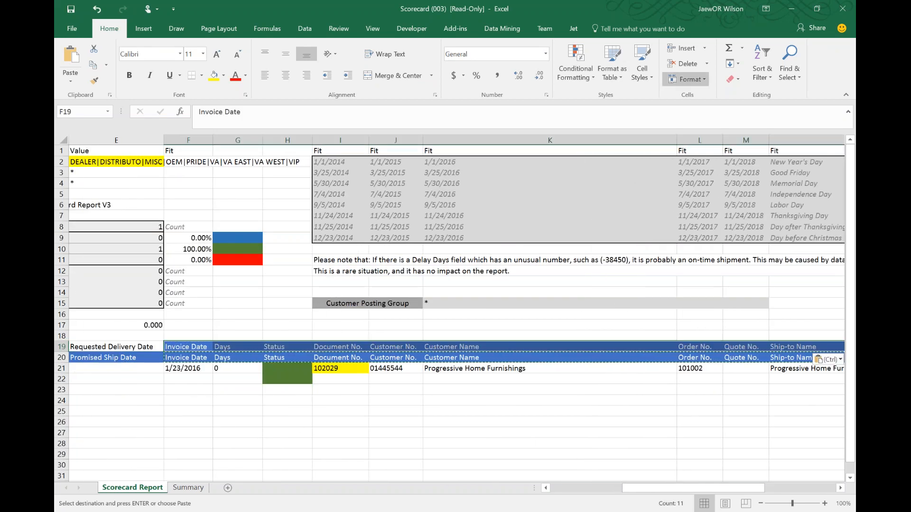
Clear the formats of the copied headers in F19:P19
{"action": "left_click", "coordinate": [688, 78]}
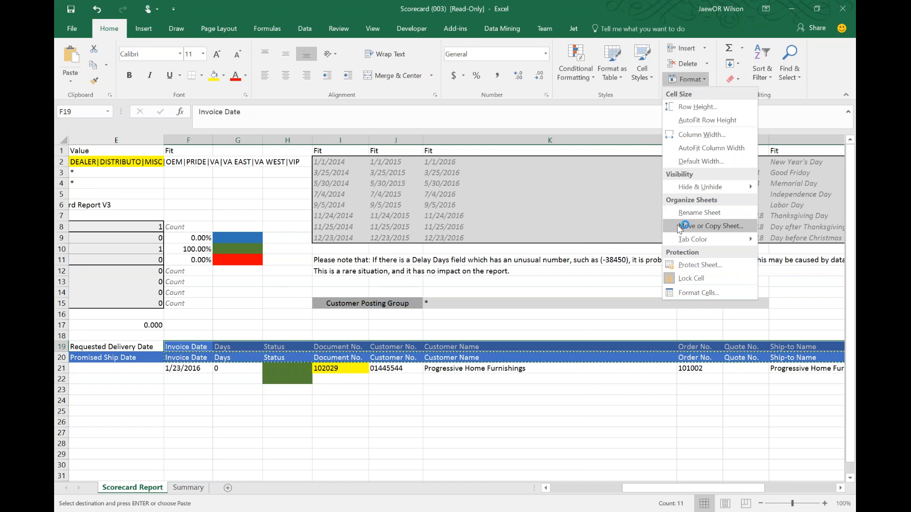
{"action": "left_click", "coordinate": [731, 79]}
{"action": "left_click", "coordinate": [730, 79]}
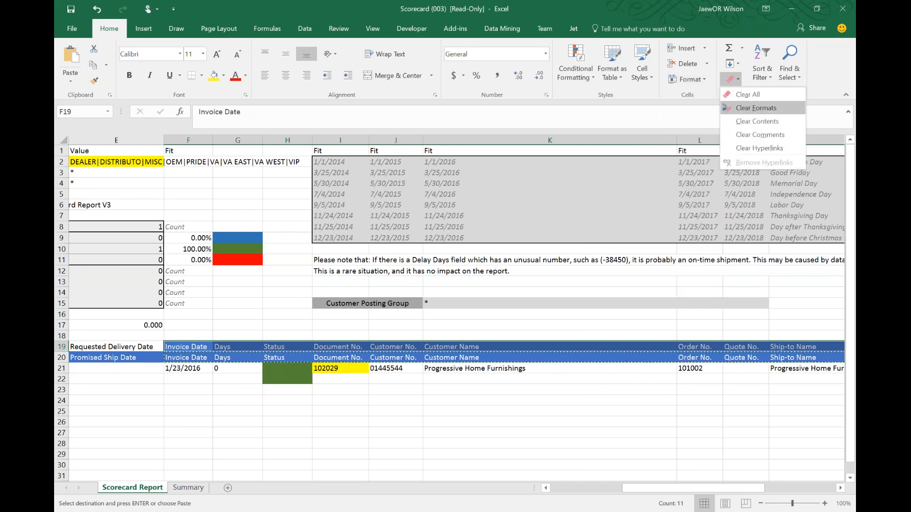
{"action": "left_click", "coordinate": [756, 108]}
Replace the label in F19 with the field name Posting Date
{"action": "left_click_drag", "start_coordinate": [116, 347], "coordinate": [222, 348]}
{"action": "scroll", "coordinate": [222, 348], "scroll_direction": "left", "scroll_amount": 1}
{"action": "left_click", "coordinate": [287, 347]}
{"action": "type", "text": "Posting Date"}
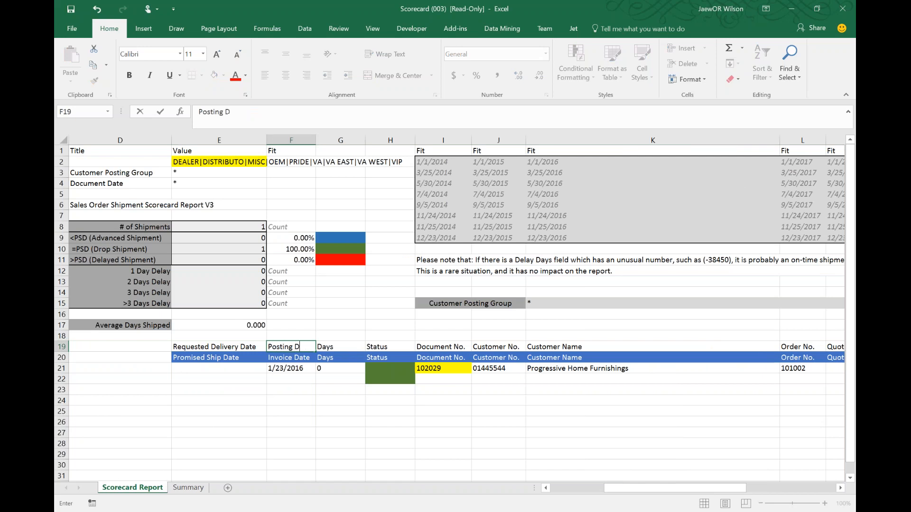
{"action": "key", "text": "Return"}
{"action": "key", "text": "Return"}
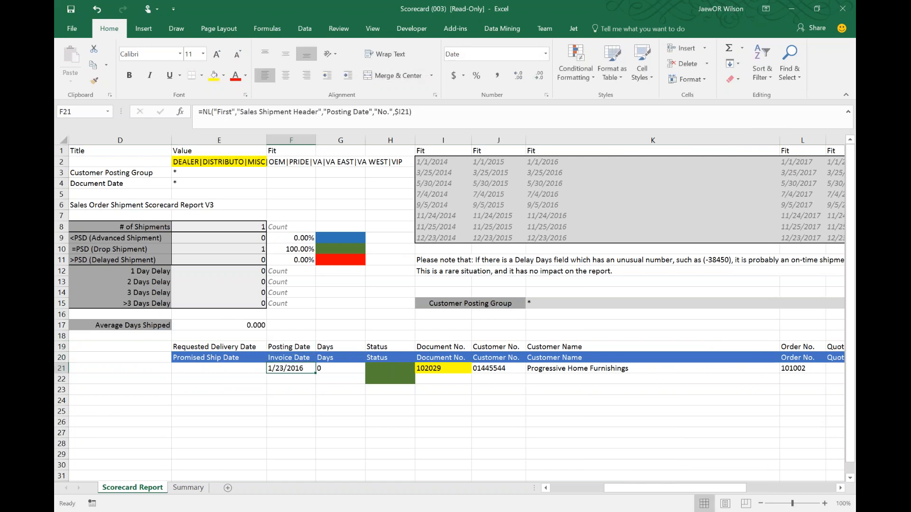
Delete the Days and Status labels from G19 and H19
{"action": "key", "text": "Right"}
{"action": "key", "text": "Up"}
{"action": "key", "text": "Up"}
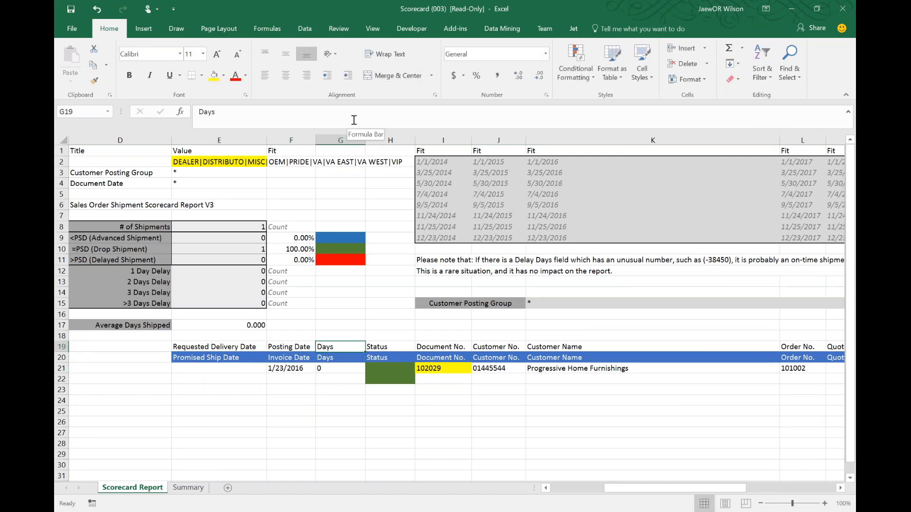
{"action": "key", "text": "Delete"}
{"action": "key", "text": "Right"}
{"action": "key", "text": "Down"}
{"action": "key", "text": "Down"}
{"action": "key", "text": "Up"}
{"action": "key", "text": "Up"}
{"action": "key", "text": "Delete"}
Replace the label in I19, above Document No., with the field name No
{"action": "key", "text": "Down"}
{"action": "key", "text": "Right"}
{"action": "key", "text": "Down"}
{"action": "key", "text": "Up"}
{"action": "key", "text": "Up"}
{"action": "type", "text": "No."}
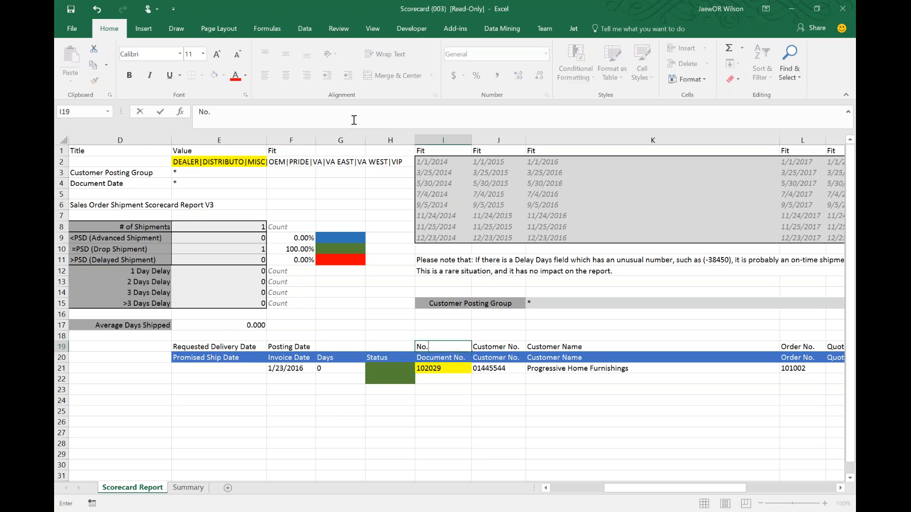
{"action": "key", "text": "Right"}
Replace the label in J19, above Customer No., with Sell-To Customer No
{"action": "key", "text": "Down"}
{"action": "key", "text": "Down"}
{"action": "key", "text": "Up"}
{"action": "key", "text": "Up"}
{"action": "key", "text": "Up"}
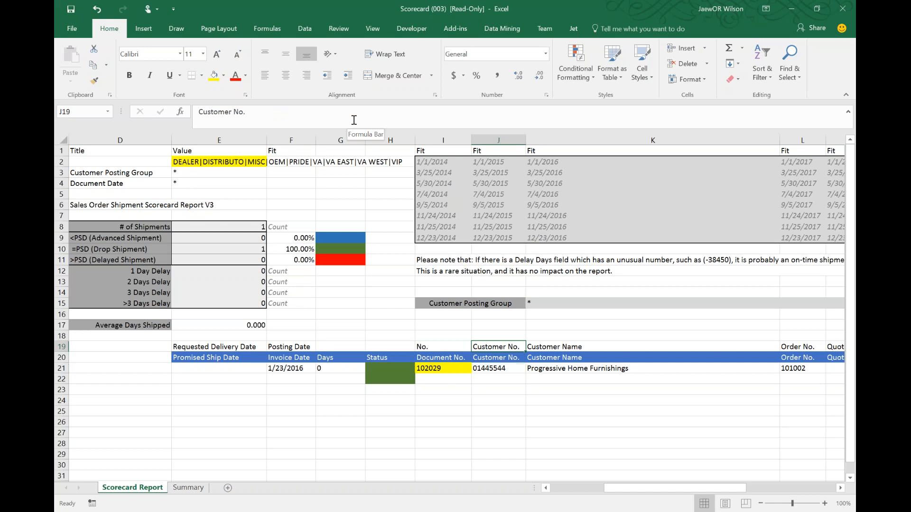
{"action": "key", "text": "Down"}
{"action": "key", "text": "F2"}
{"action": "type", "text": "Sell-"}
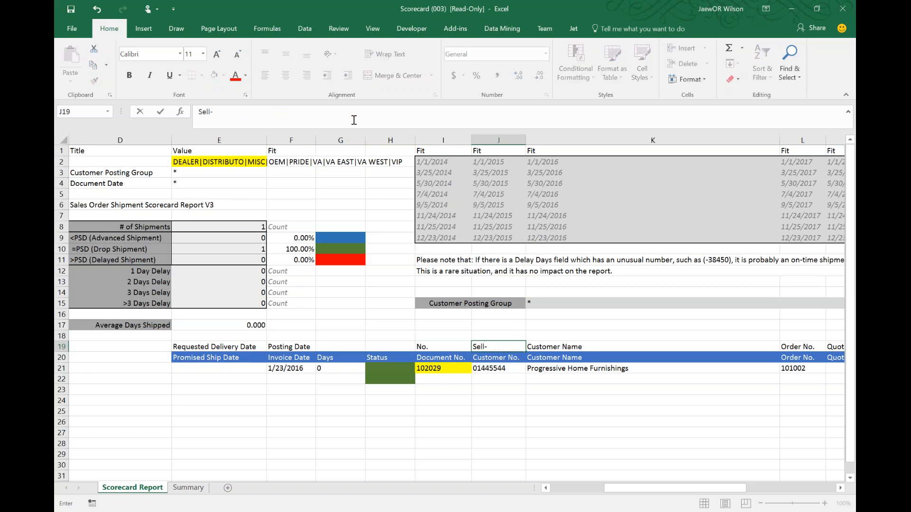
{"action": "type", "text": "To Customer No."}
{"action": "key", "text": "Right"}
Check the field used by the Customer Name formula in K21 and set K19 to Sell-To Customer Name
{"action": "key", "text": "Down"}
{"action": "key", "text": "Down"}
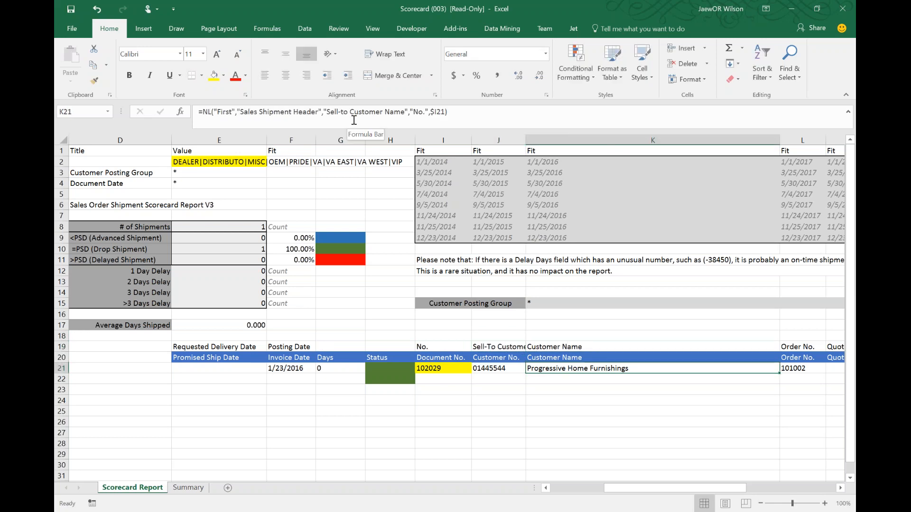
{"action": "key", "text": "Up"}
{"action": "key", "text": "Up"}
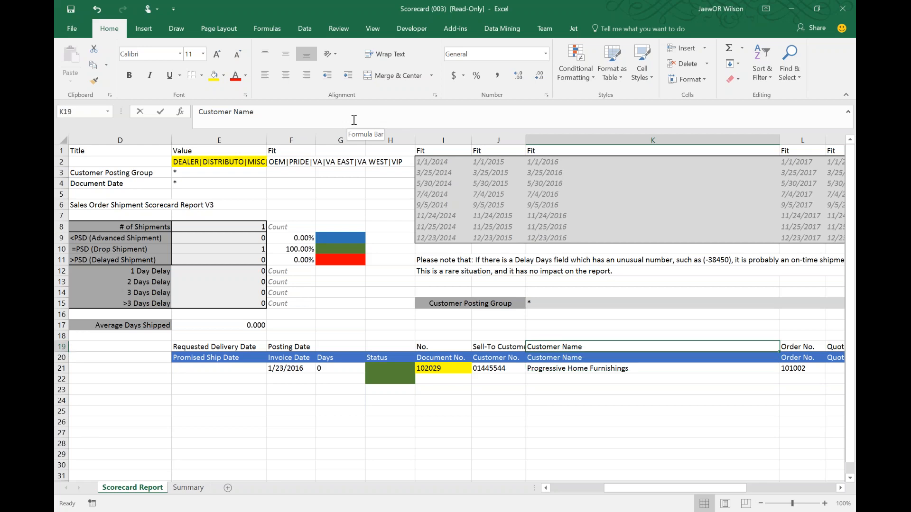
{"action": "type", "text": "Sell-To Customer Name"}
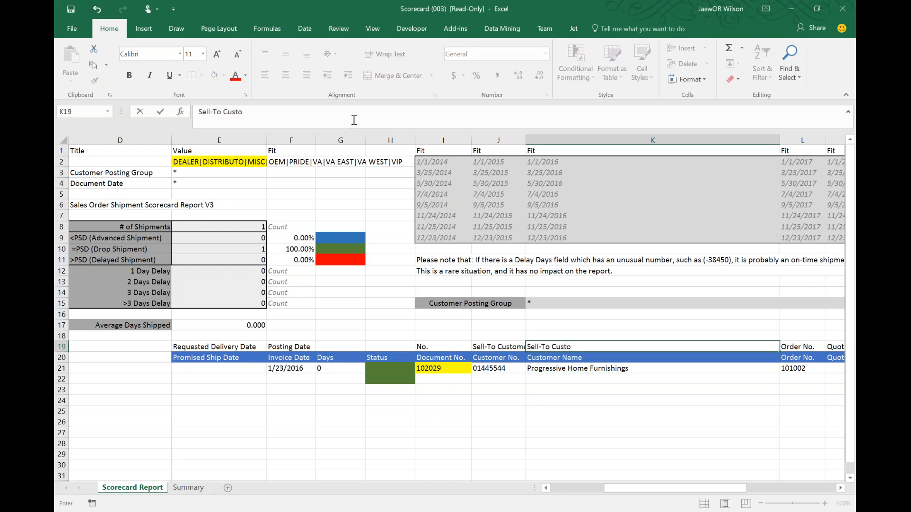
{"action": "key", "text": "ctrl+Return"}
Check the row 21 formulas from Order No. through CustomerGroup and set O19 to Customer Posting Group
{"action": "key", "text": "Right"}
{"action": "key", "text": "Right"}
{"action": "key", "text": "Left"}
{"action": "key", "text": "Down"}
{"action": "key", "text": "Down"}
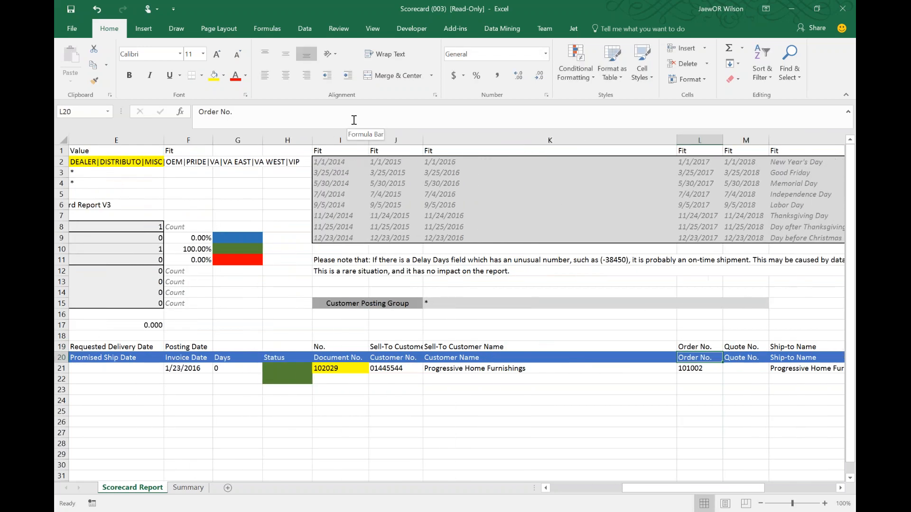
{"action": "key", "text": "Right"}
{"action": "key", "text": "Right"}
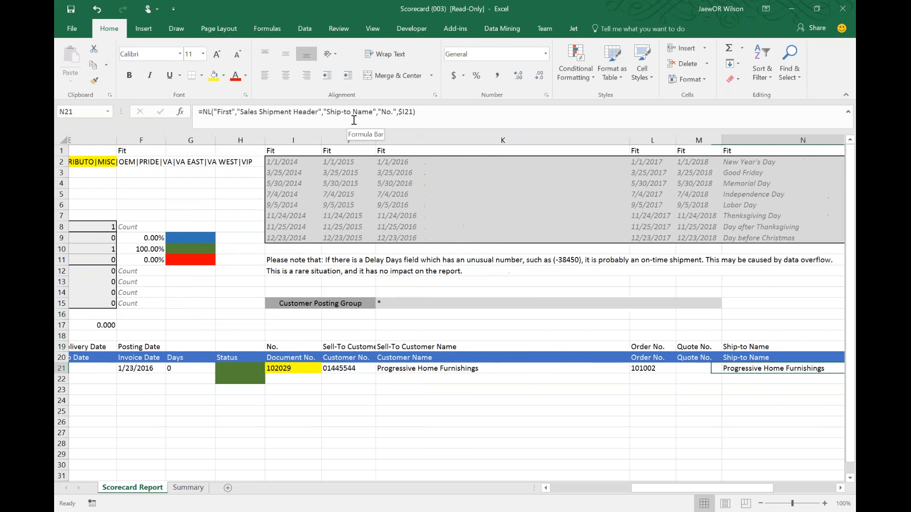
{"action": "key", "text": "Right"}
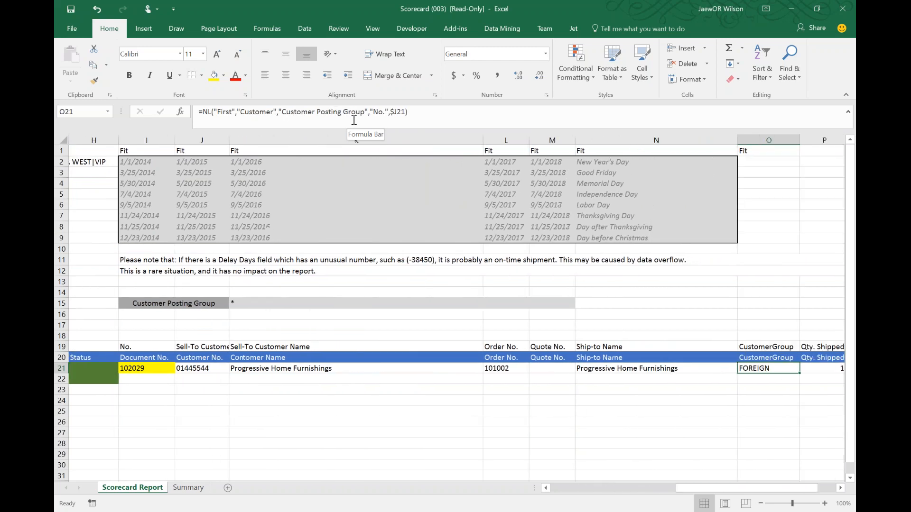
{"action": "key", "text": "Up"}
{"action": "key", "text": "Up"}
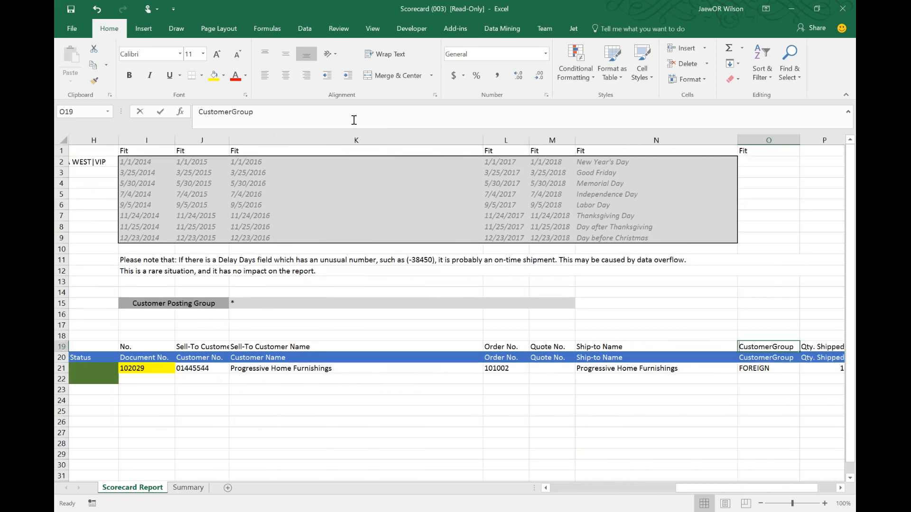
{"action": "type", "text": "Customer Posting Group"}
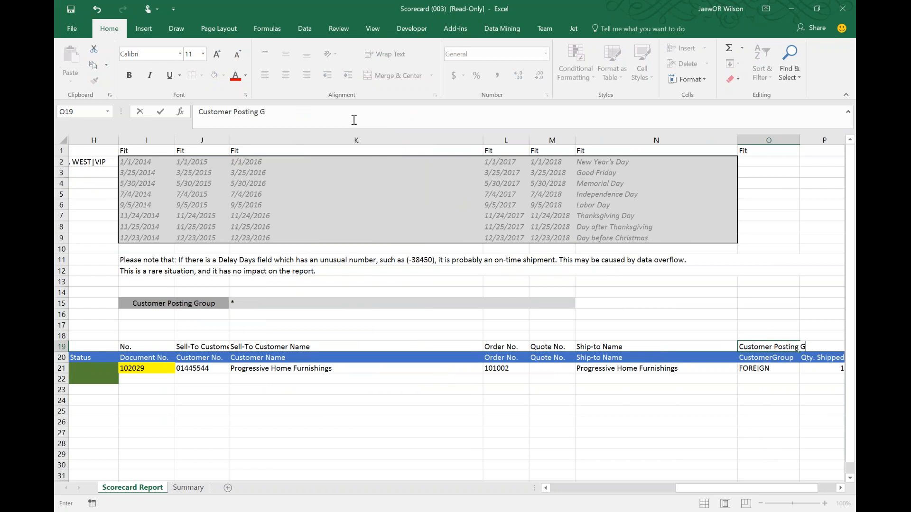
{"action": "key", "text": "Tab"}
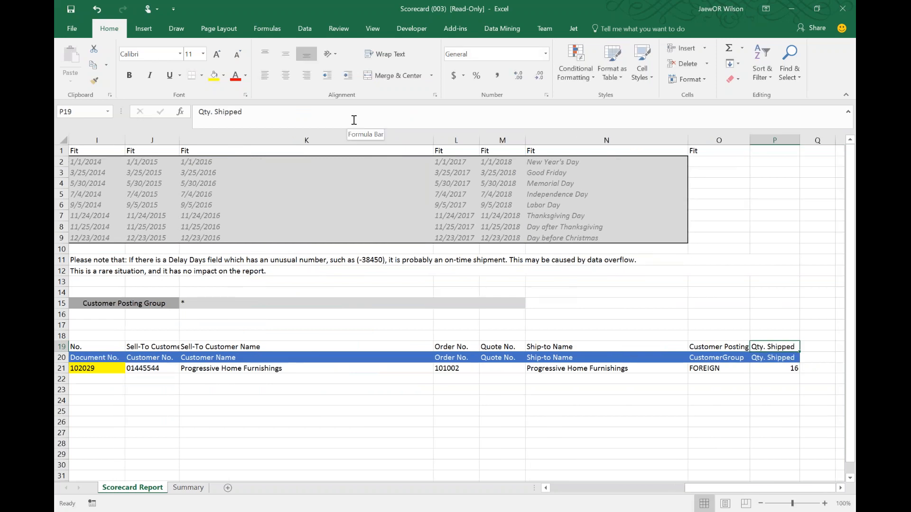
Delete the Qty. Shipped label from P19 and return to the Promised Ship Date formula in E21
{"action": "key", "text": "Delete"}
{"action": "key", "text": "Down"}
{"action": "key", "text": "Down"}
{"action": "key", "text": "Left"}
{"action": "key", "text": "Left"}
{"action": "key", "text": "Left"}
{"action": "key", "text": "Left"}
{"action": "key", "text": "Left"}
{"action": "key", "text": "Left"}
{"action": "key", "text": "Left"}
{"action": "key", "text": "Left"}
{"action": "key", "text": "Left"}
{"action": "key", "text": "Left"}
{"action": "key", "text": "Left"}
{"action": "key", "text": "Left"}
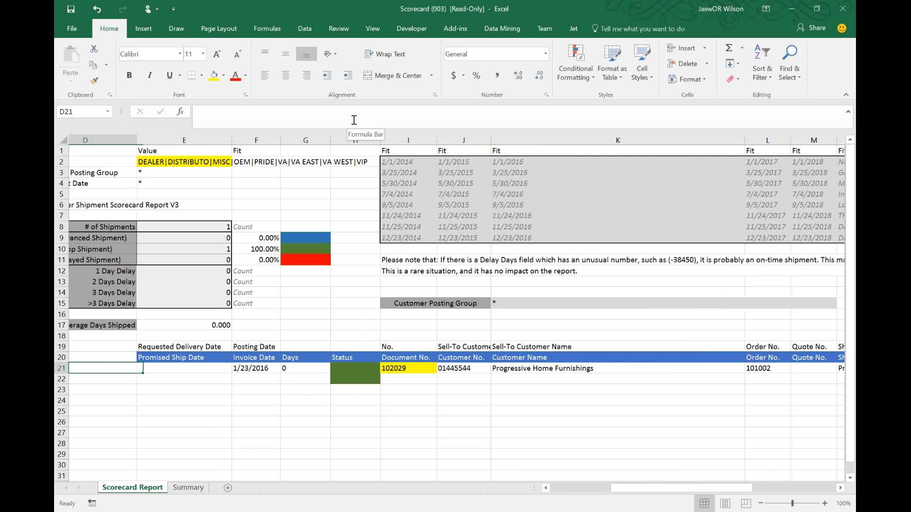
{"action": "key", "text": "Right"}
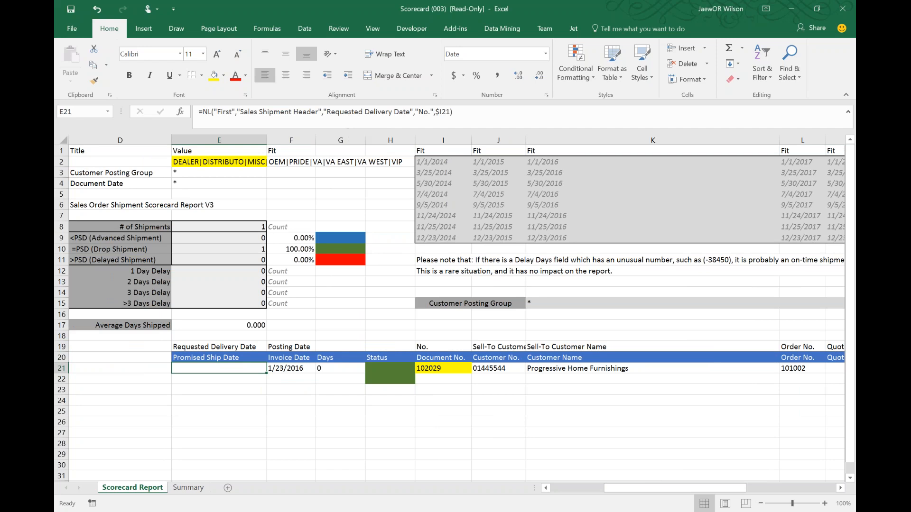
{"action": "left_click", "coordinate": [573, 28]}
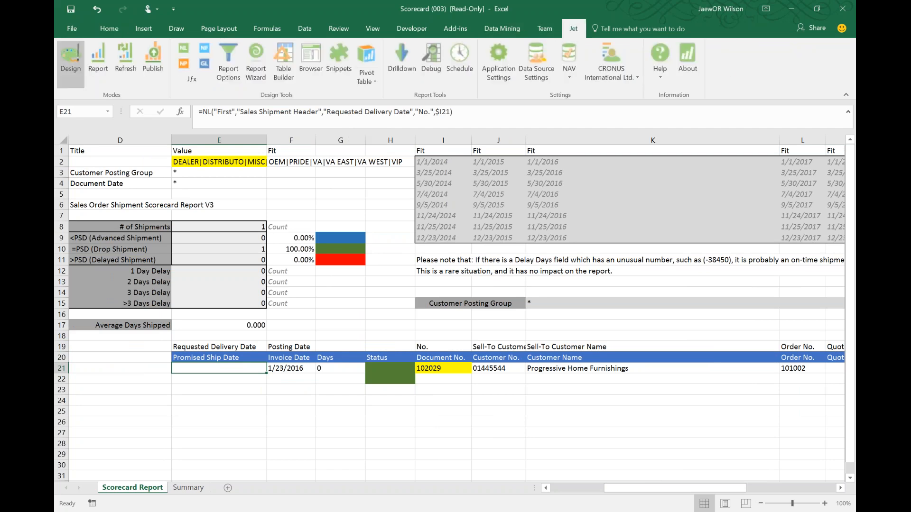
{"action": "key", "text": "Left"}
{"action": "key", "text": "Left"}
{"action": "key", "text": "Left"}
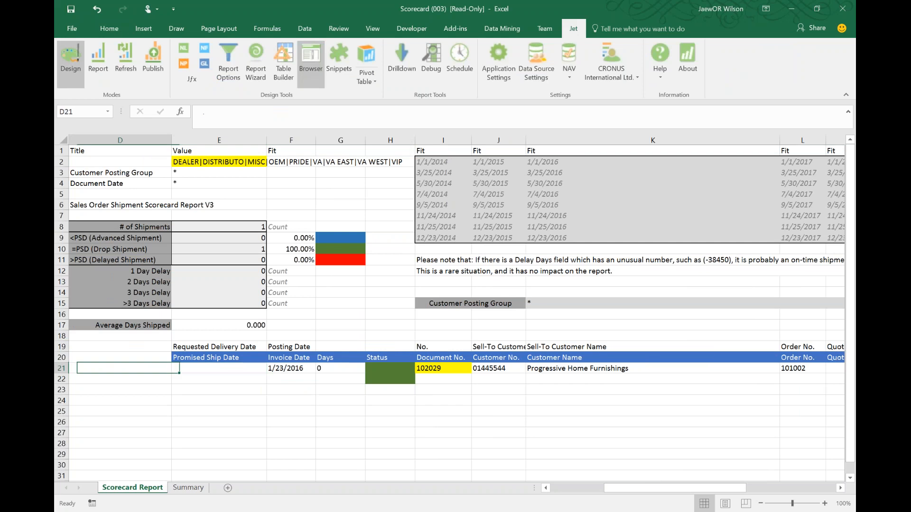
{"action": "left_click", "coordinate": [394, 369]}
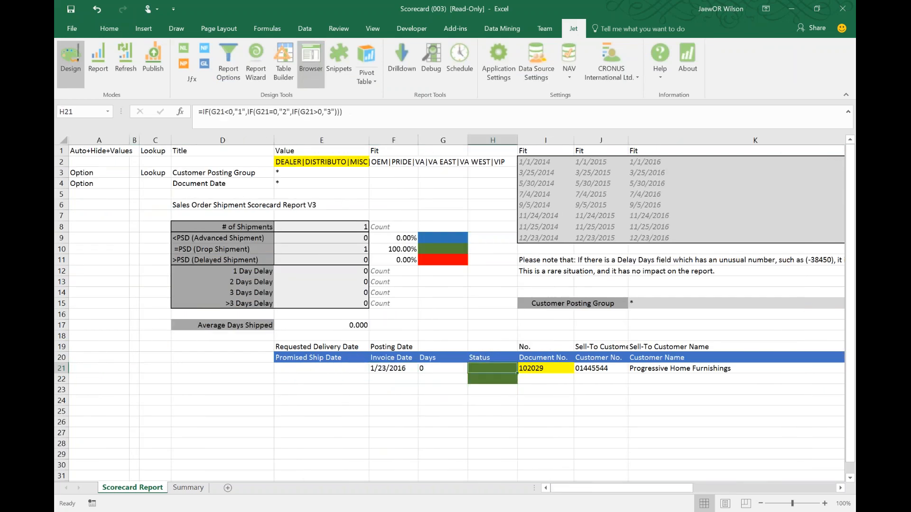
{"action": "key", "text": "Right"}
{"action": "key", "text": "Right"}
{"action": "key", "text": "Right"}
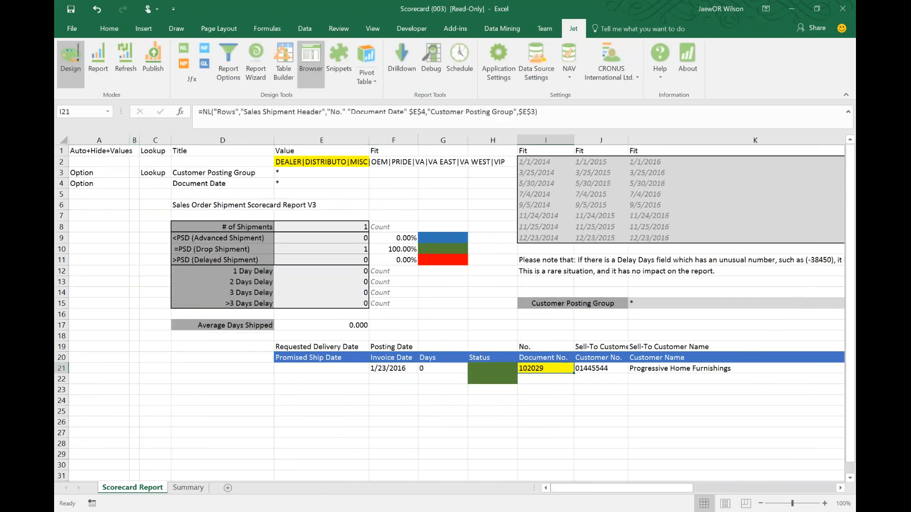
{"action": "left_click", "coordinate": [189, 140]}
{"action": "left_click", "coordinate": [155, 140]}
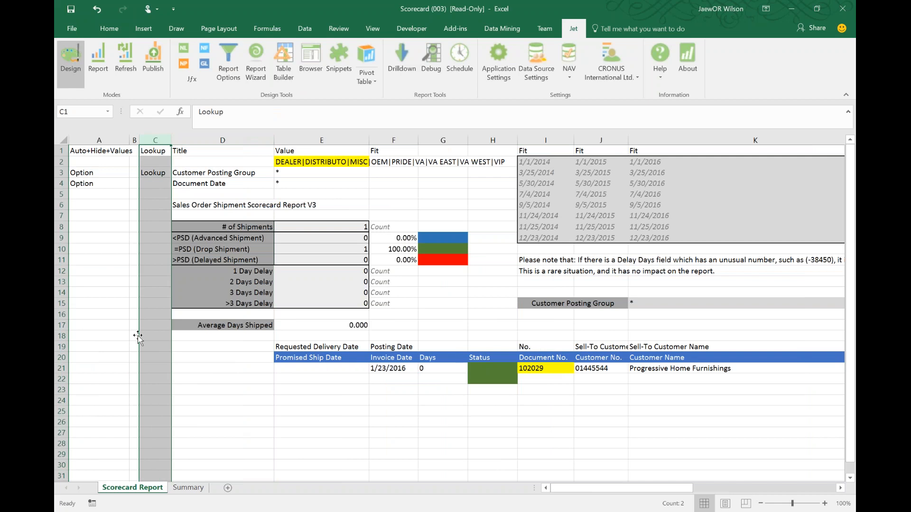
{"action": "left_click", "coordinate": [160, 370]}
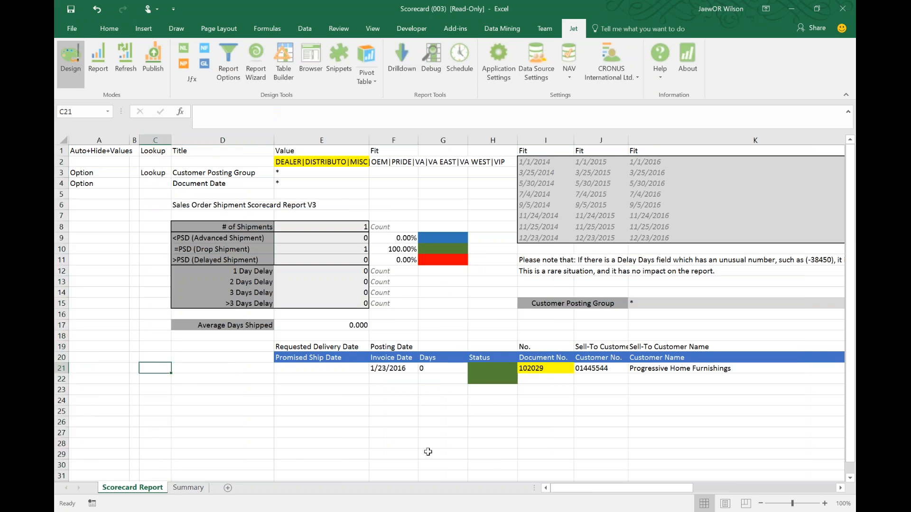
Move the NL Rows formula from the Document No. cell I21 to C21
{"action": "left_click", "coordinate": [535, 373]}
{"action": "key", "text": "ctrl+c"}
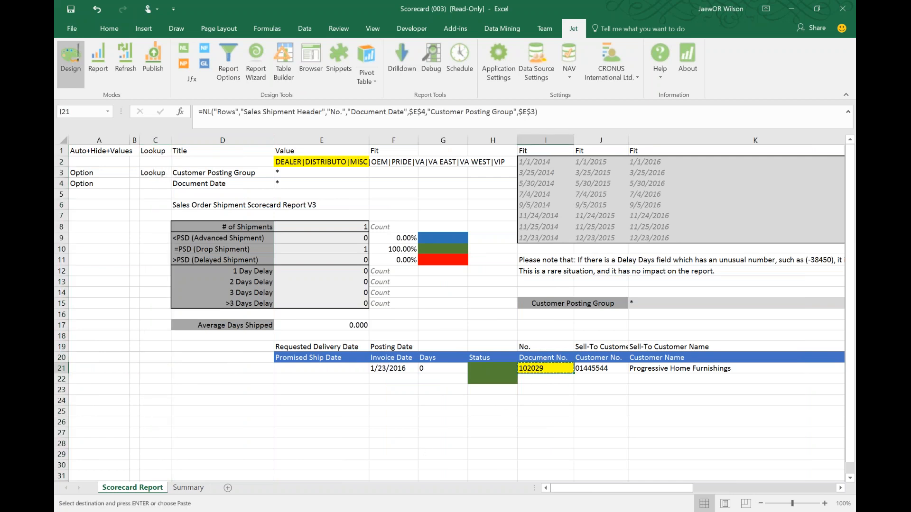
{"action": "key", "text": "Left"}
{"action": "key", "text": "Left"}
{"action": "key", "text": "Left"}
{"action": "key", "text": "Left"}
{"action": "key", "text": "Left"}
{"action": "key", "text": "Left"}
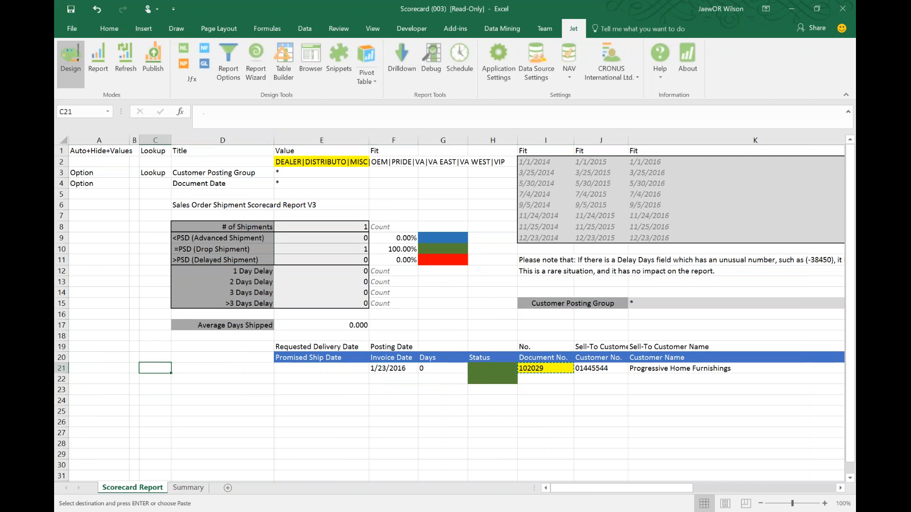
{"action": "key", "text": "Return"}
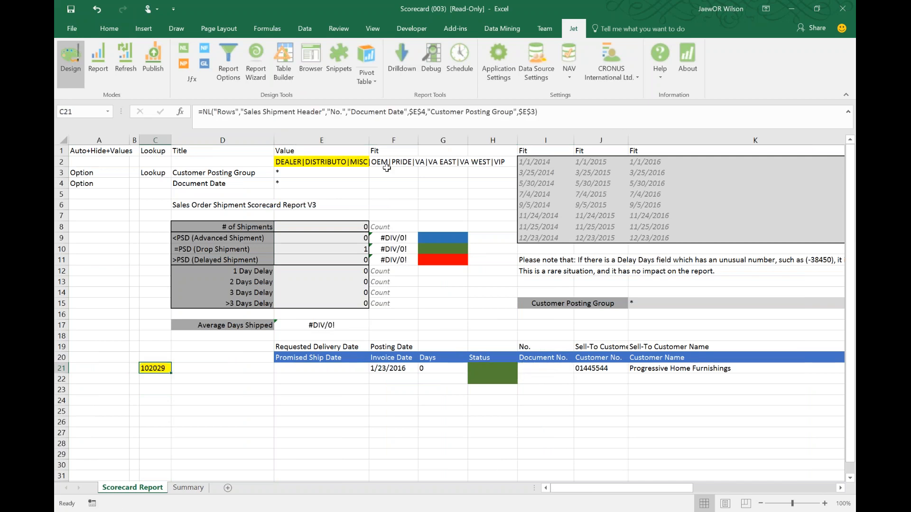
Remove the "No." field argument from the NL formula in C21, leaving that argument empty
{"action": "double_click", "coordinate": [334, 113]}
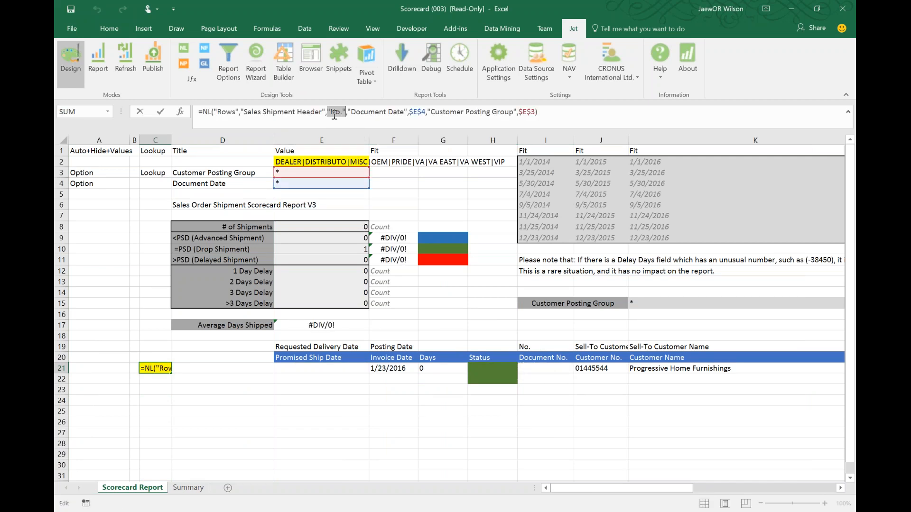
{"action": "key", "text": "Delete"}
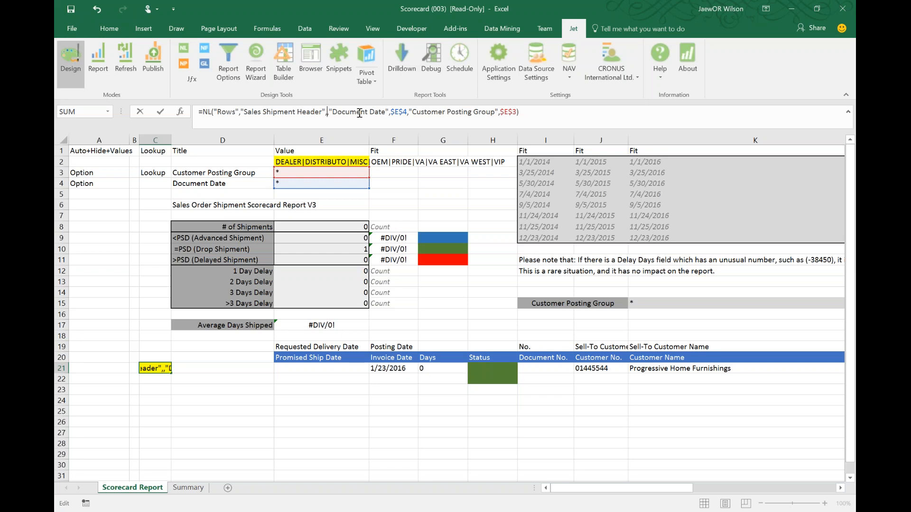
{"action": "key", "text": "ctrl+Return"}
Enter the note "Did you want to filter by Posting Date?" in C20 and fill the cell red
{"action": "key", "text": "Up"}
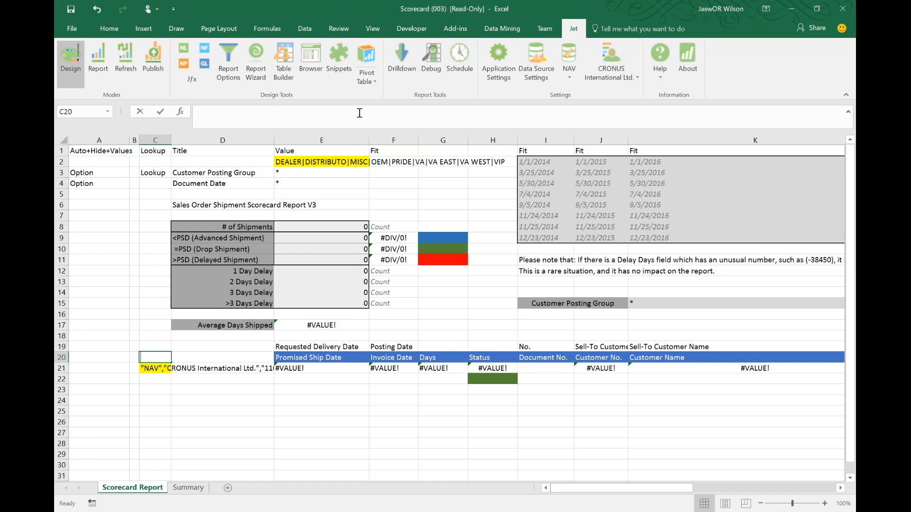
{"action": "type", "text": "Did you want to fi"}
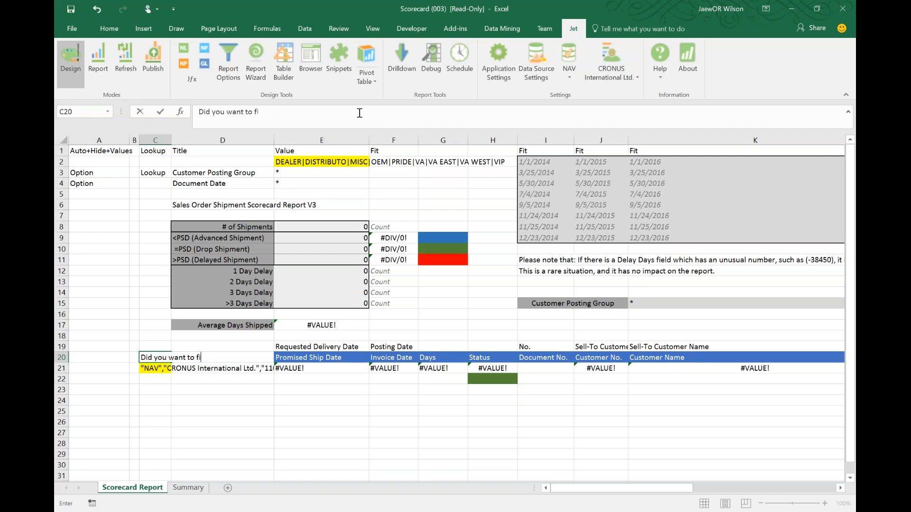
{"action": "type", "text": "lter by Posting Date?"}
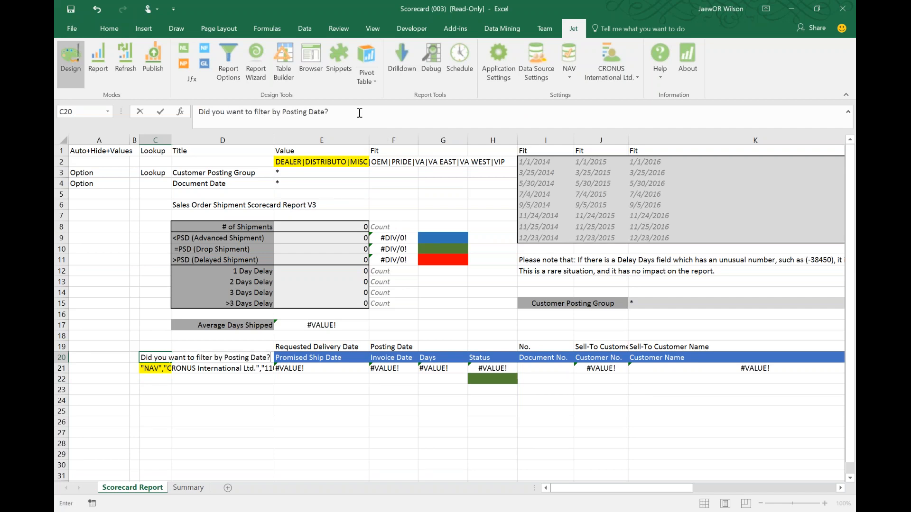
{"action": "key", "text": "ctrl+Return"}
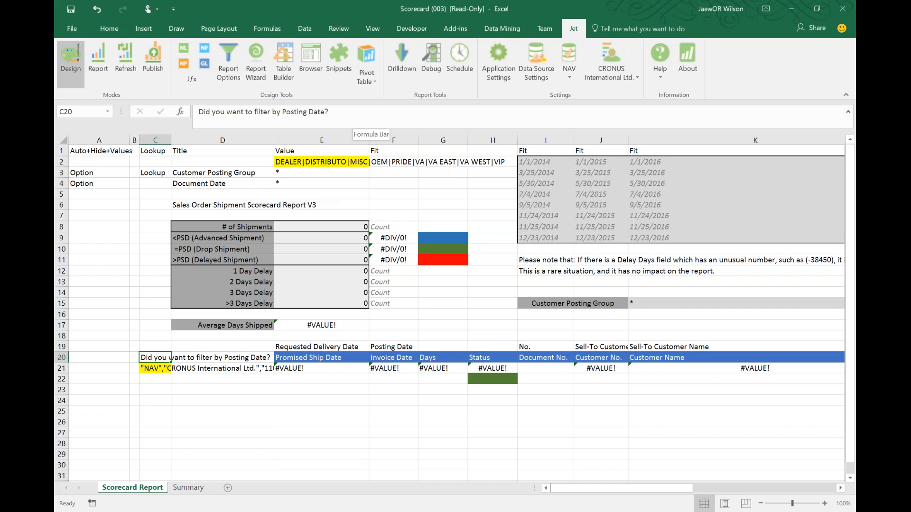
{"action": "left_click", "coordinate": [109, 28]}
{"action": "left_click", "coordinate": [214, 76]}
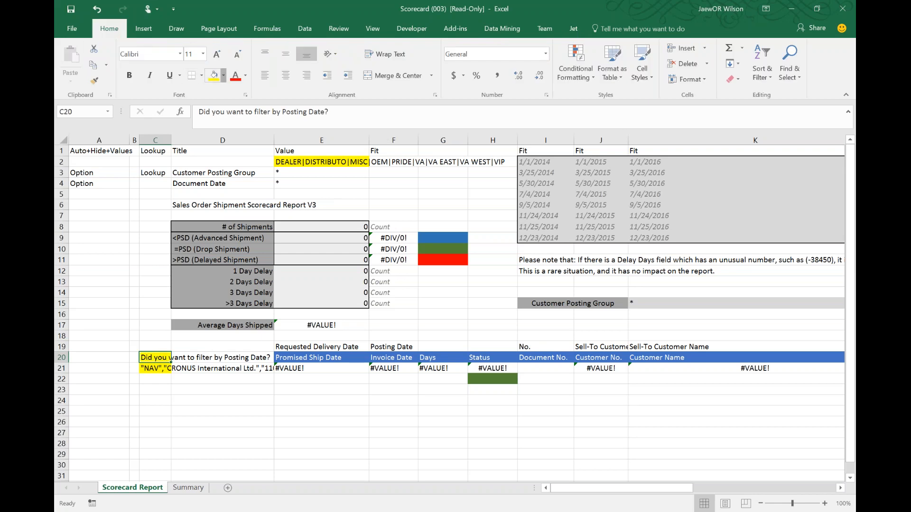
{"action": "left_click", "coordinate": [223, 76]}
{"action": "left_click", "coordinate": [219, 161]}
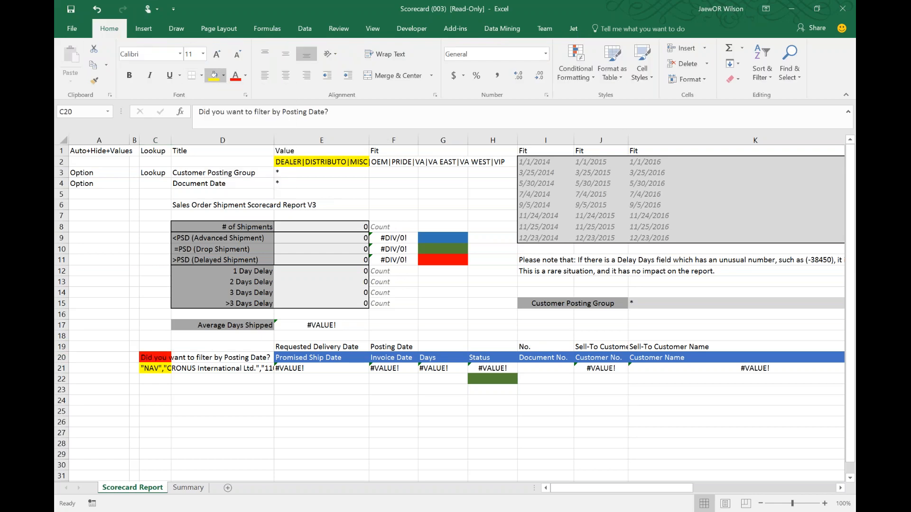
Check the formulas in E21 and C21 and auto-fit column C to its contents
{"action": "key", "text": "Down"}
{"action": "key", "text": "Down"}
{"action": "key", "text": "Up"}
{"action": "key", "text": "Right"}
{"action": "key", "text": "Right"}
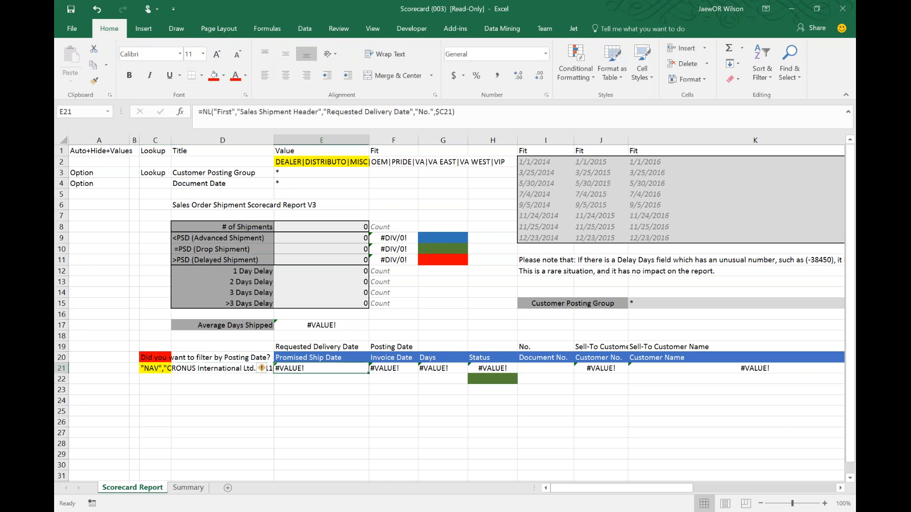
{"action": "key", "text": "Left"}
{"action": "key", "text": "Left"}
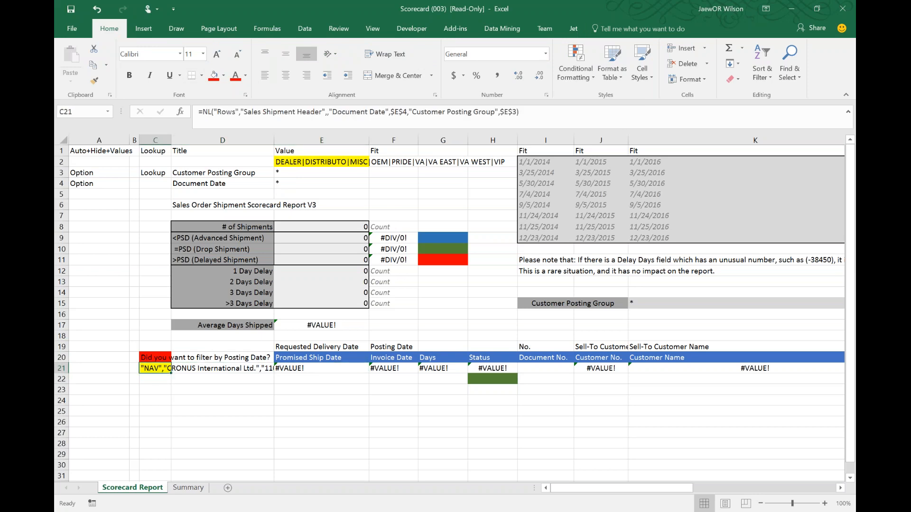
{"action": "double_click", "coordinate": [171, 140]}
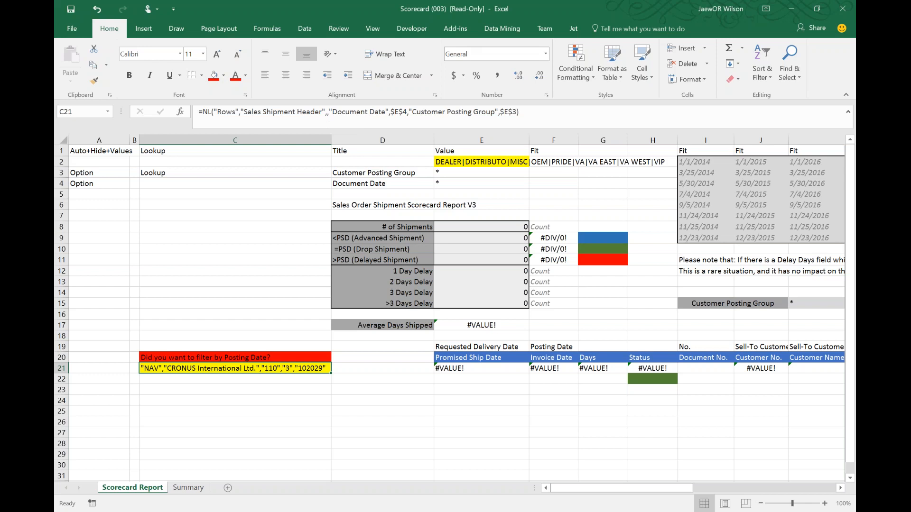
Review the arguments of the C21 NL formula in the Jet Function Wizard and close it without changes
{"action": "left_click", "coordinate": [574, 28]}
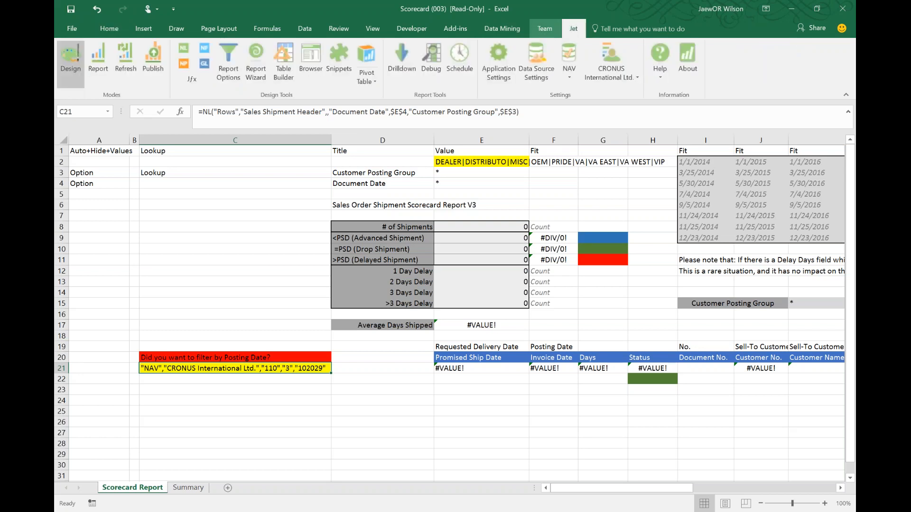
{"action": "left_click", "coordinate": [183, 48]}
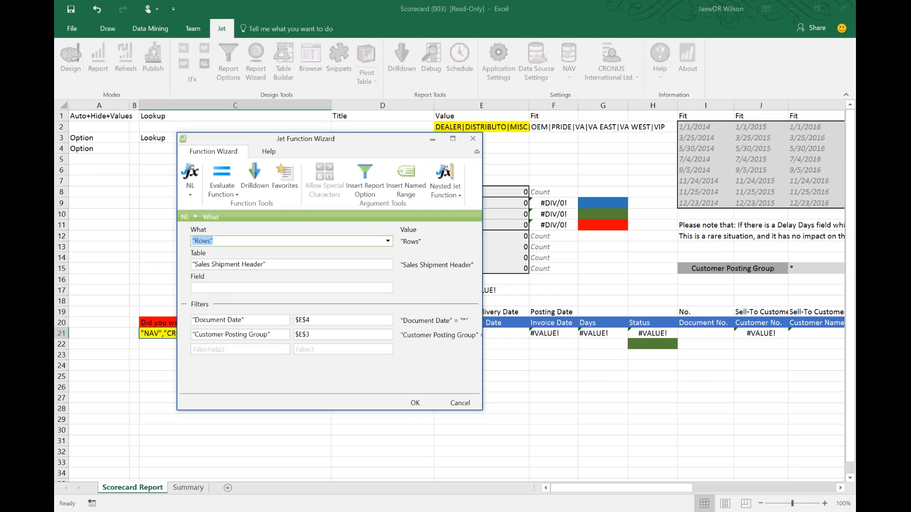
{"action": "left_click", "coordinate": [460, 403]}
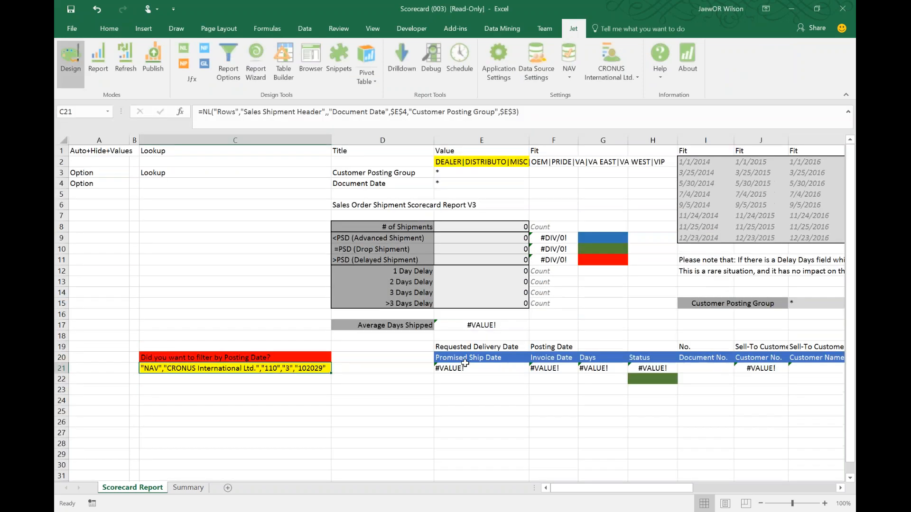
Replace the Promised Ship Date formula in E21 with =nf($C21,"Requested Delivery Date")
{"action": "left_click", "coordinate": [467, 369]}
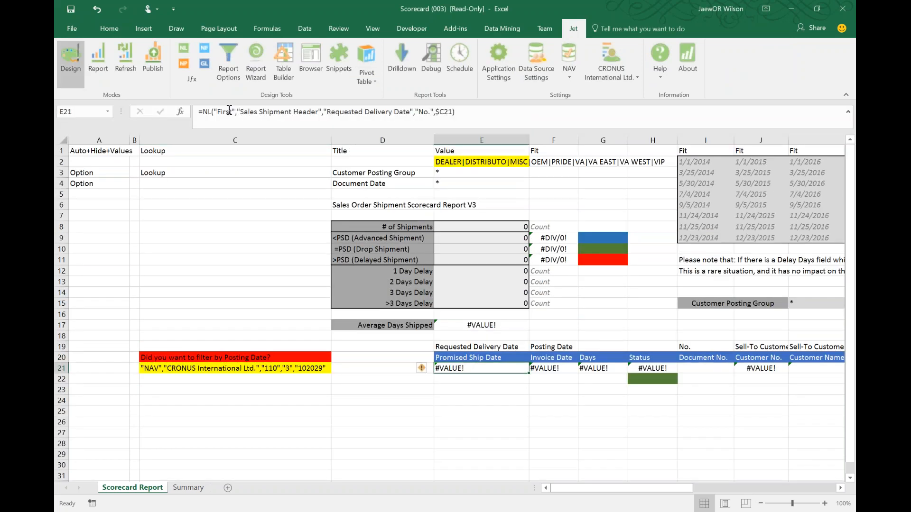
{"action": "type", "text": "=nf("}
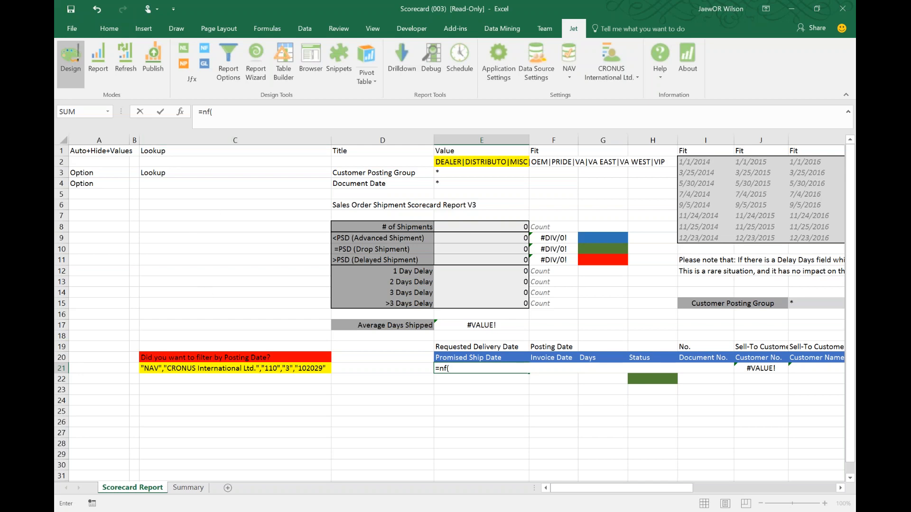
{"action": "left_click", "coordinate": [214, 370]}
{"action": "key", "text": "F4"}
{"action": "key", "text": "F4"}
{"action": "key", "text": "F4"}
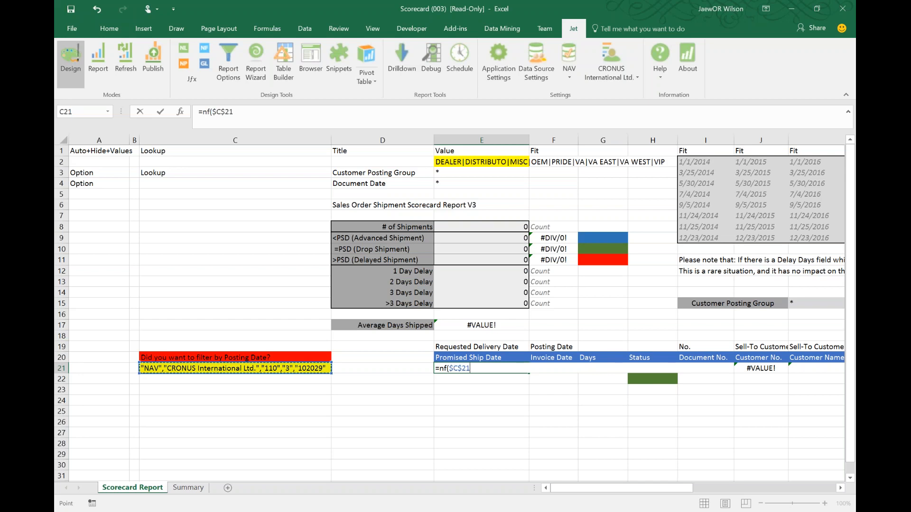
{"action": "left_click", "coordinate": [248, 122]}
{"action": "type", "text": ", \"Requeste"}
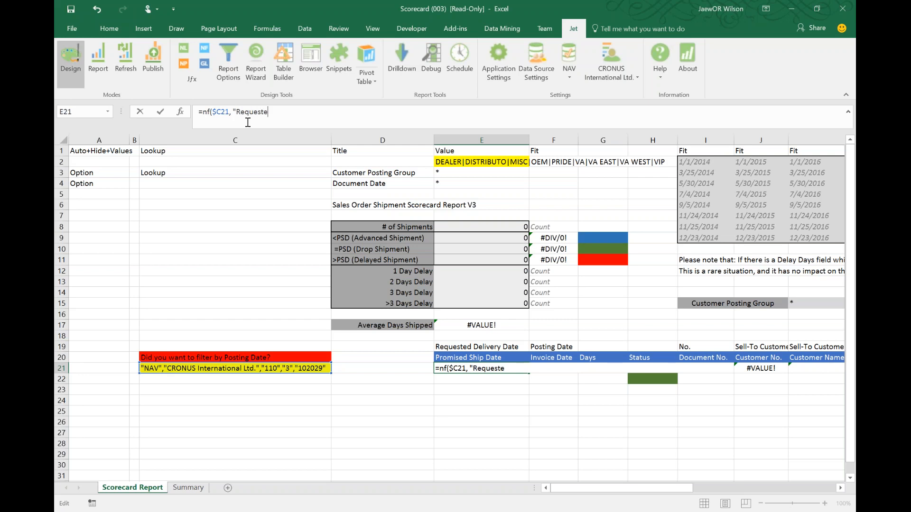
{"action": "type", "text": "d Delivery Date"}
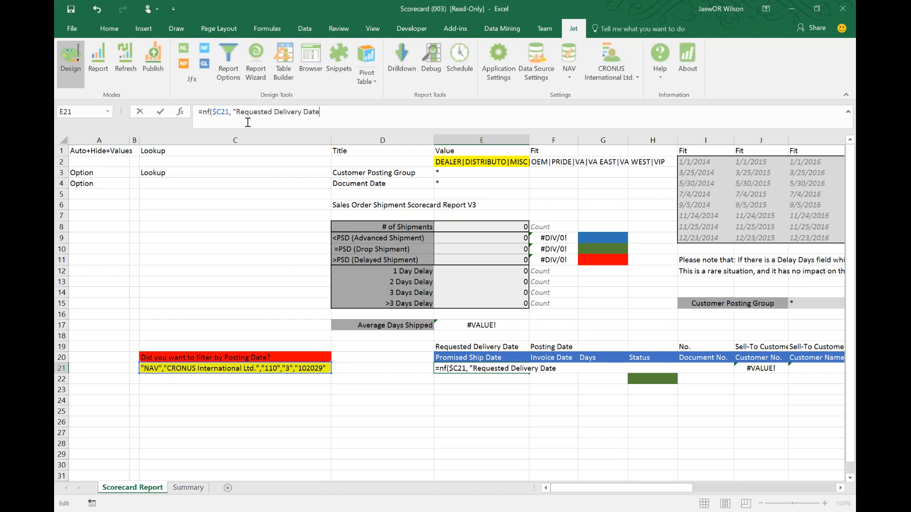
{"action": "key", "text": "Return"}
{"action": "key", "text": "Return"}
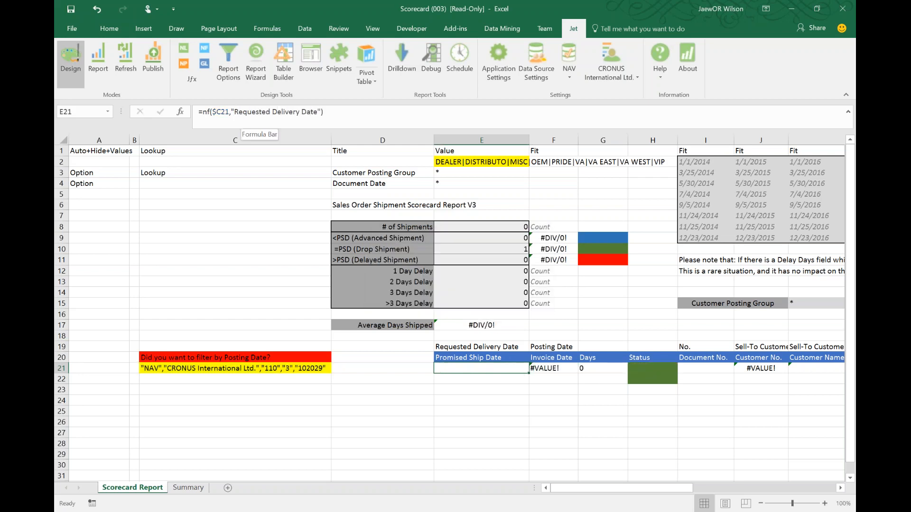
Test the NF formula in E21 with "No." as its field argument
{"action": "left_click", "coordinate": [317, 109]}
{"action": "key", "text": "BackSpace"}
{"action": "key", "text": "BackSpace"}
{"action": "key", "text": "BackSpace"}
{"action": "key", "text": "BackSpace"}
{"action": "key", "text": "BackSpace"}
{"action": "key", "text": "BackSpace"}
{"action": "key", "text": "BackSpace"}
{"action": "key", "text": "BackSpace"}
{"action": "key", "text": "BackSpace"}
{"action": "key", "text": "BackSpace"}
{"action": "key", "text": "BackSpace"}
{"action": "key", "text": "BackSpace"}
{"action": "key", "text": "BackSpace"}
{"action": "key", "text": "BackSpace"}
{"action": "key", "text": "BackSpace"}
{"action": "key", "text": "BackSpace"}
{"action": "key", "text": "BackSpace"}
{"action": "key", "text": "BackSpace"}
{"action": "key", "text": "BackSpace"}
{"action": "key", "text": "BackSpace"}
{"action": "key", "text": "BackSpace"}
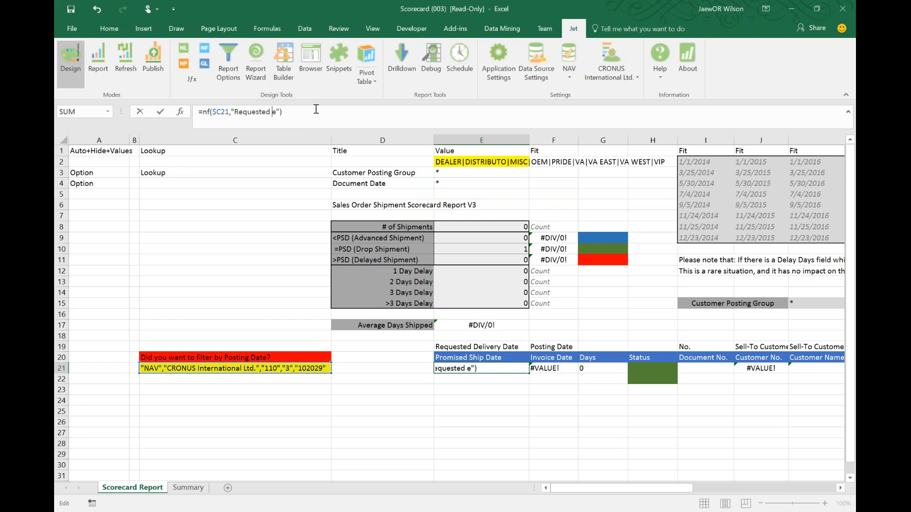
{"action": "key", "text": "BackSpace"}
{"action": "key", "text": "Delete"}
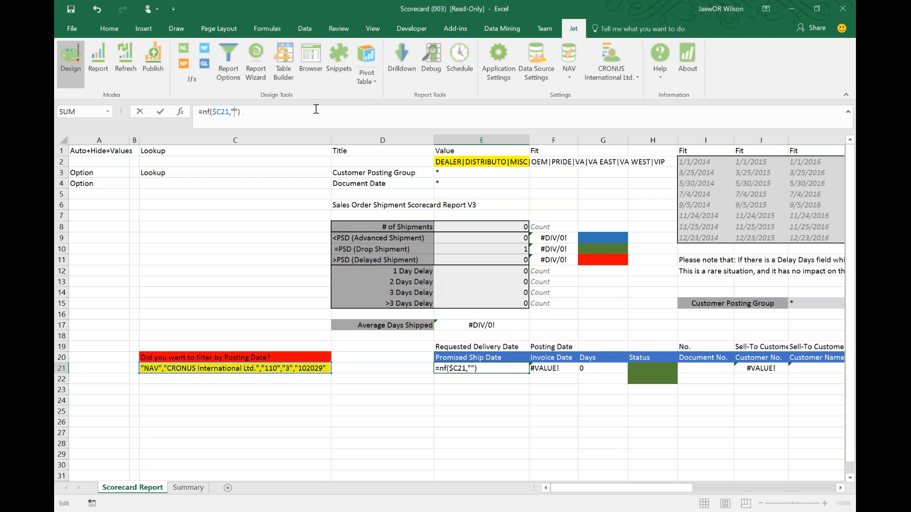
{"action": "type", "text": "Document"}
{"action": "key", "text": "BackSpace"}
{"action": "key", "text": "BackSpace"}
{"action": "key", "text": "BackSpace"}
{"action": "key", "text": "BackSpace"}
{"action": "key", "text": "BackSpace"}
{"action": "key", "text": "BackSpace"}
{"action": "key", "text": "BackSpace"}
{"action": "key", "text": "BackSpace"}
{"action": "type", "text": "No."}
{"action": "key", "text": "ctrl+Return"}
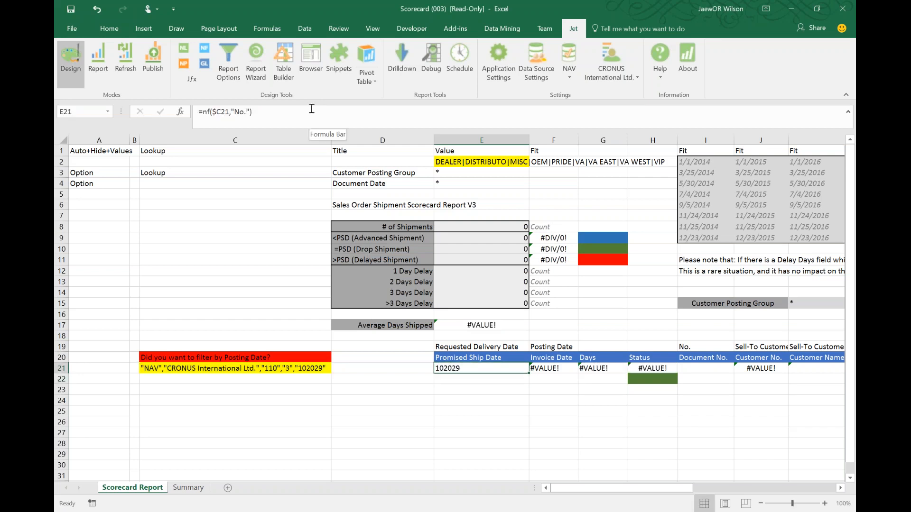
Test the NF formula in E21 with "Sell-to customer no." as its field argument
{"action": "left_click", "coordinate": [237, 112]}
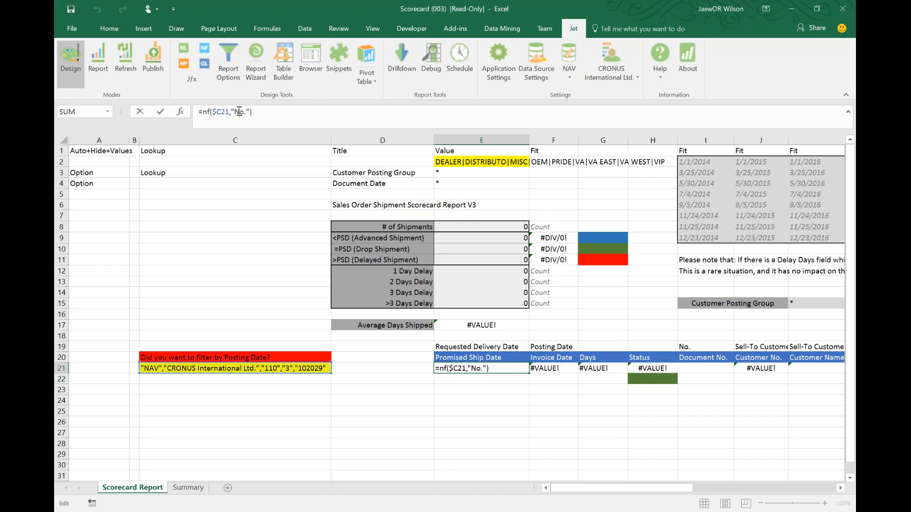
{"action": "double_click", "coordinate": [238, 112]}
{"action": "type", "text": "Sell-to cus"}
{"action": "type", "text": "tomer no."}
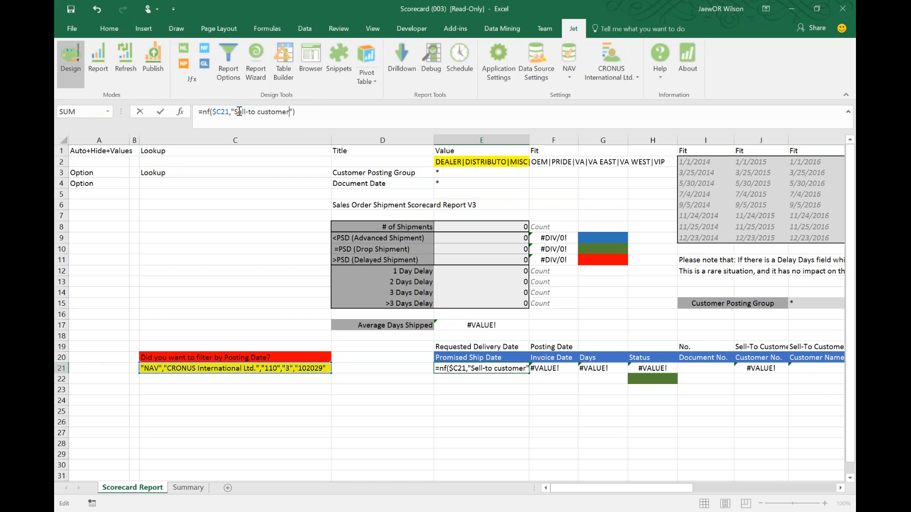
{"action": "key", "text": "Return"}
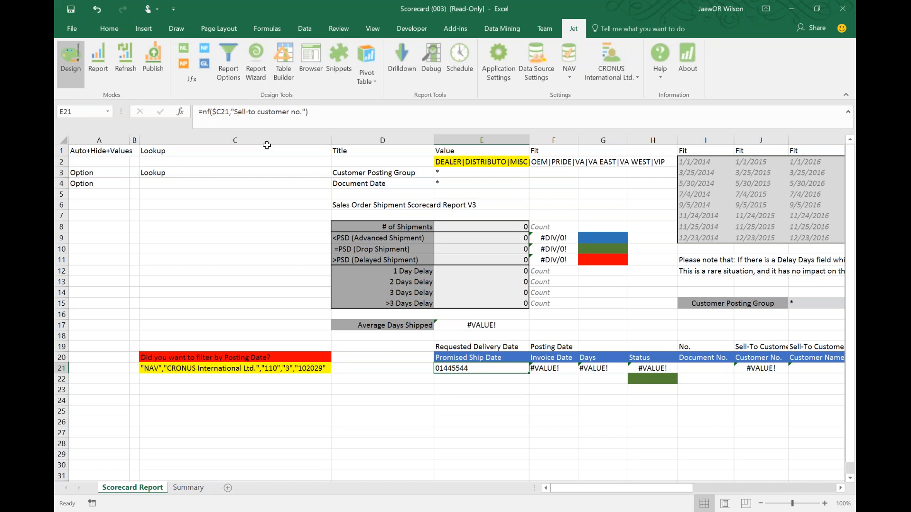
Replace the quoted field name in the E21 NF formula with the row-locked reference E$19
{"action": "left_click_drag", "start_coordinate": [231, 114], "coordinate": [242, 115]}
{"action": "key", "text": "shift+Right"}
{"action": "key", "text": "shift+Right"}
{"action": "key", "text": "shift+Right"}
{"action": "key", "text": "shift+Right"}
{"action": "key", "text": "shift+Right"}
{"action": "key", "text": "shift+Right"}
{"action": "key", "text": "shift+Right"}
{"action": "key", "text": "shift+Right"}
{"action": "key", "text": "shift+Right"}
{"action": "key", "text": "shift+Right"}
{"action": "key", "text": "shift+Right"}
{"action": "key", "text": "shift+Right"}
{"action": "key", "text": "shift+Right"}
{"action": "key", "text": "shift+Right"}
{"action": "key", "text": "shift+Right"}
{"action": "key", "text": "shift+Right"}
{"action": "key", "text": "shift+Right"}
{"action": "key", "text": "shift+Right"}
{"action": "key", "text": "shift+Right"}
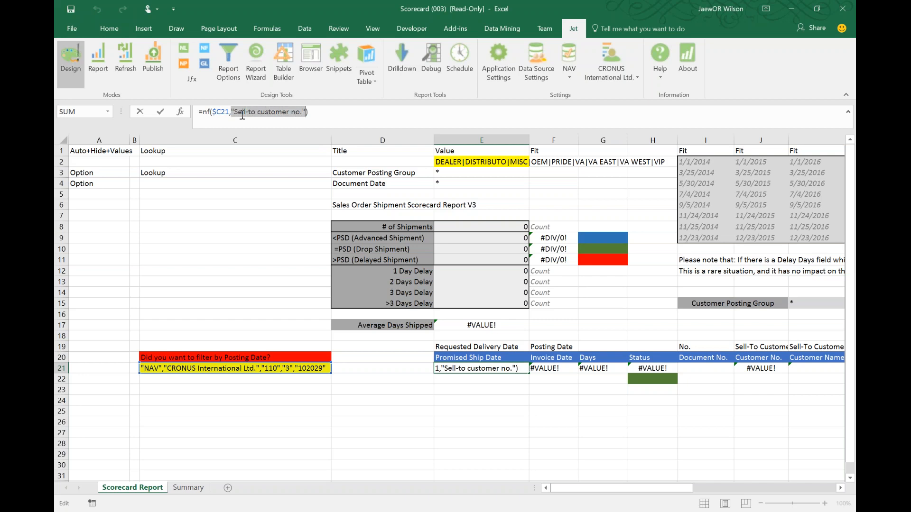
{"action": "key", "text": "Delete"}
{"action": "left_click", "coordinate": [470, 347]}
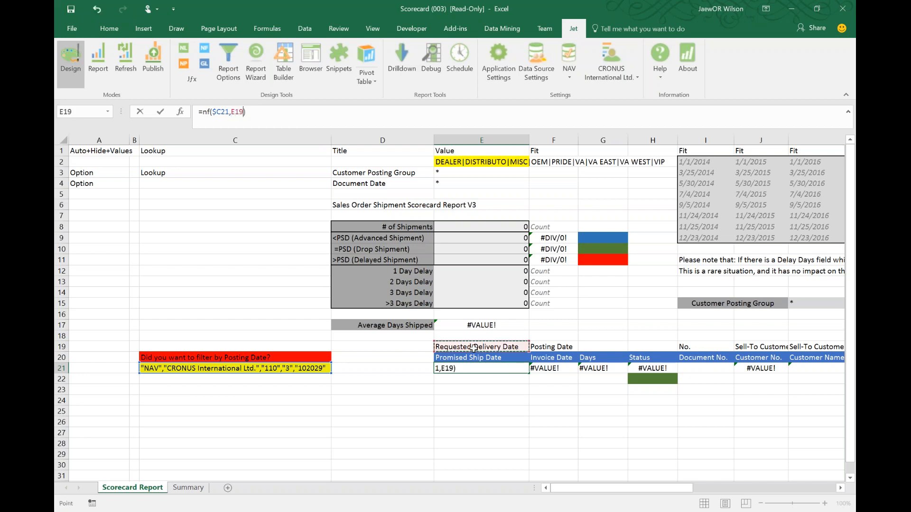
{"action": "key", "text": "F4"}
{"action": "key", "text": "F4"}
{"action": "key", "text": "ctrl+Return"}
Copy the E21 NF formula into the Invoice Date cell F21 and the Document No. cell I21
{"action": "key", "text": "ctrl+c"}
{"action": "key", "text": "Right"}
{"action": "key", "text": "ctrl+v"}
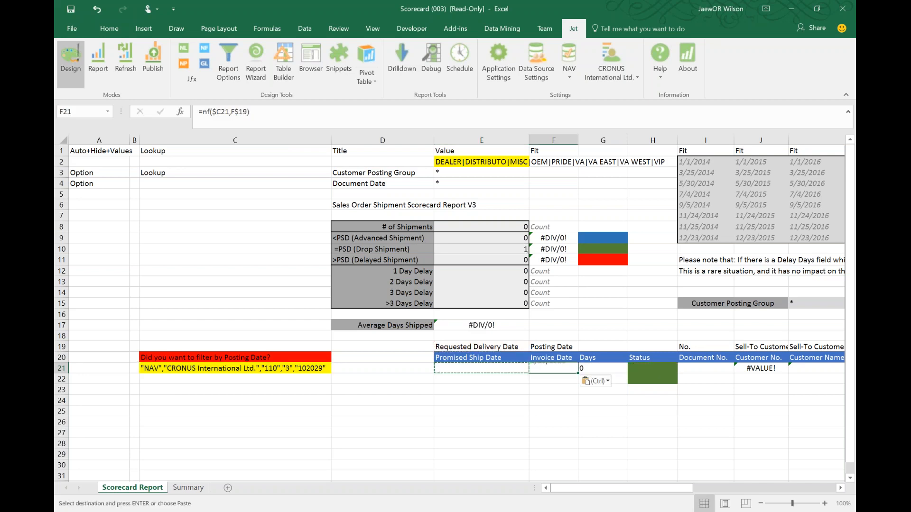
{"action": "key", "text": "Right"}
{"action": "key", "text": "Right"}
{"action": "key", "text": "Right"}
{"action": "key", "text": "Right"}
{"action": "key", "text": "Left"}
{"action": "key", "text": "ctrl+v"}
{"action": "key", "text": "Right"}
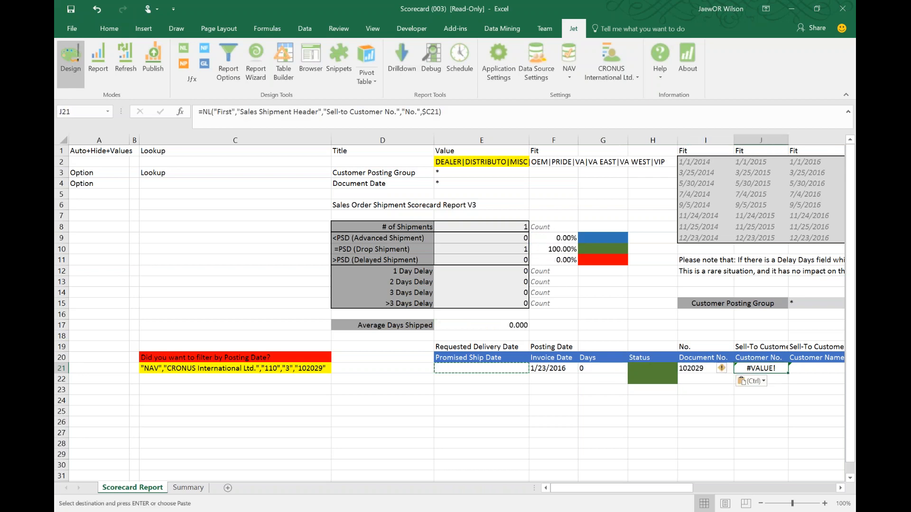
Paste the same NF formula into J21 through O21, from Customer No. to CustomerGroup
{"action": "key", "text": "Right"}
{"action": "key", "text": "ctrl+v"}
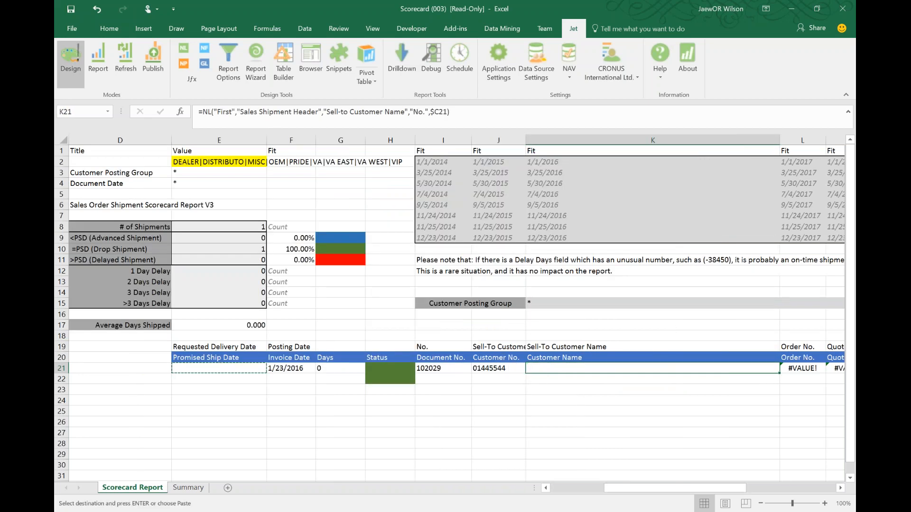
{"action": "key", "text": "Right"}
{"action": "key", "text": "ctrl+v"}
{"action": "key", "text": "Right"}
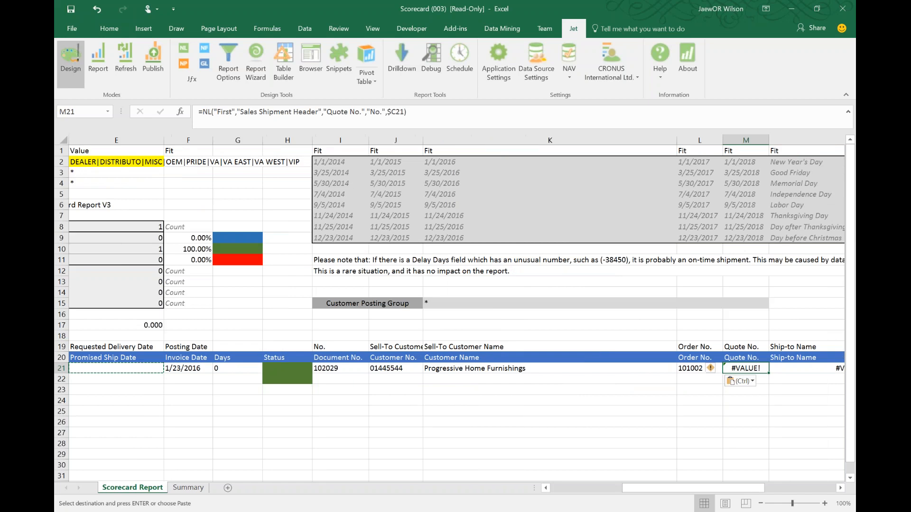
{"action": "key", "text": "ctrl+v"}
{"action": "key", "text": "Right"}
{"action": "key", "text": "ctrl+v"}
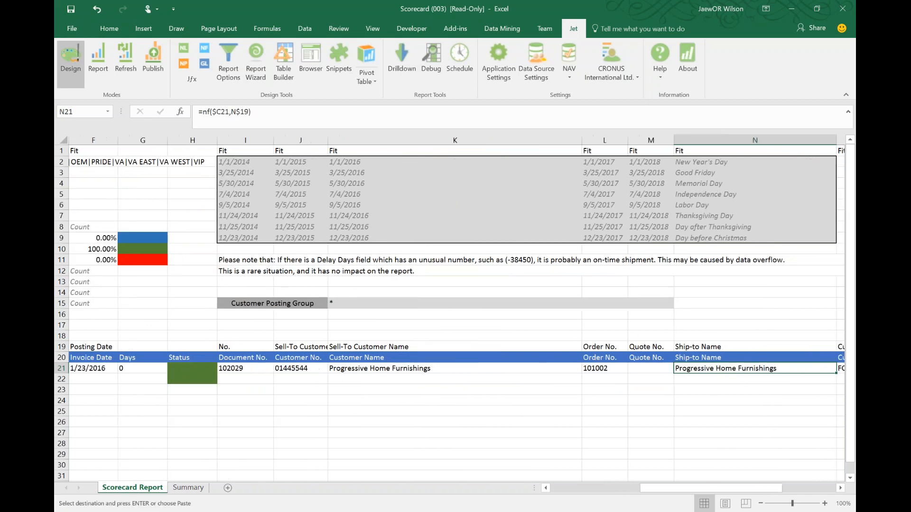
{"action": "key", "text": "Right"}
{"action": "key", "text": "ctrl+v"}
{"action": "key", "text": "Right"}
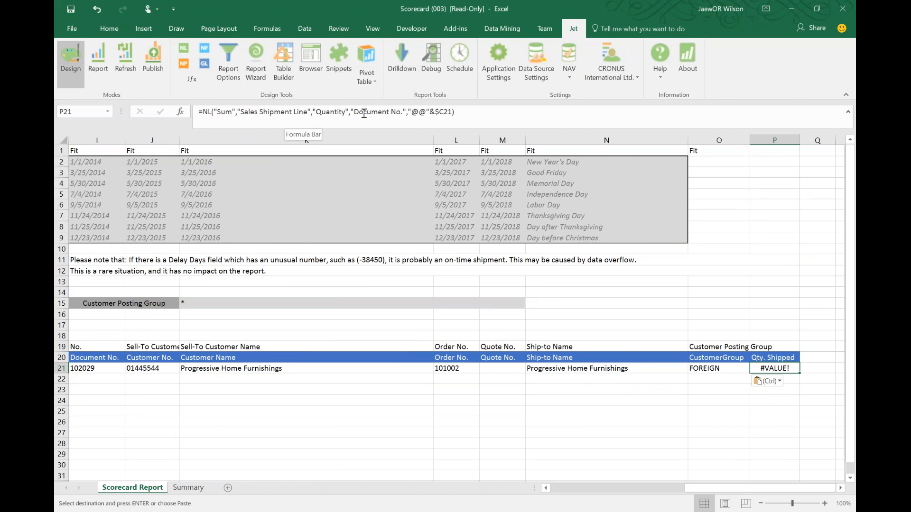
Change the Document No. filter reference in the Qty. Shipped formula in P21 from $C21 to $I21
{"action": "key", "text": "F2"}
{"action": "left_click_drag", "start_coordinate": [735, 488], "coordinate": [600, 488]}
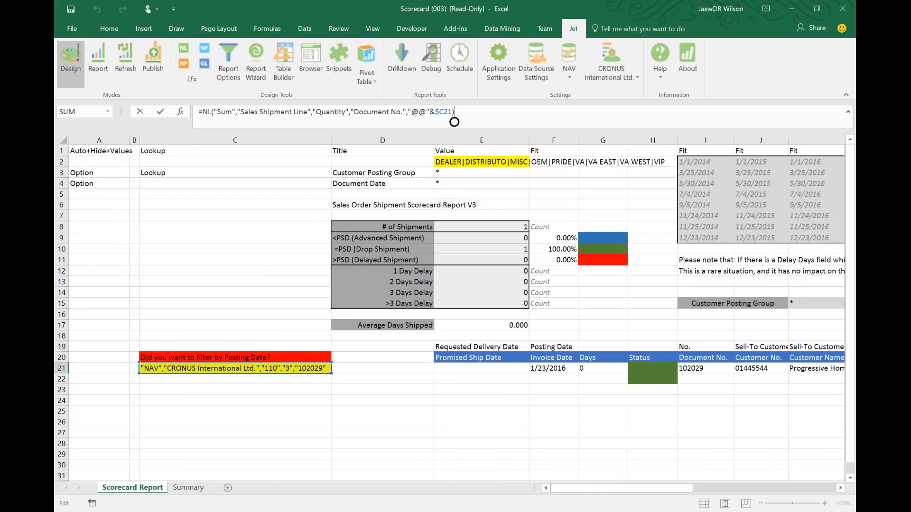
{"action": "left_click_drag", "start_coordinate": [324, 377], "coordinate": [702, 367]}
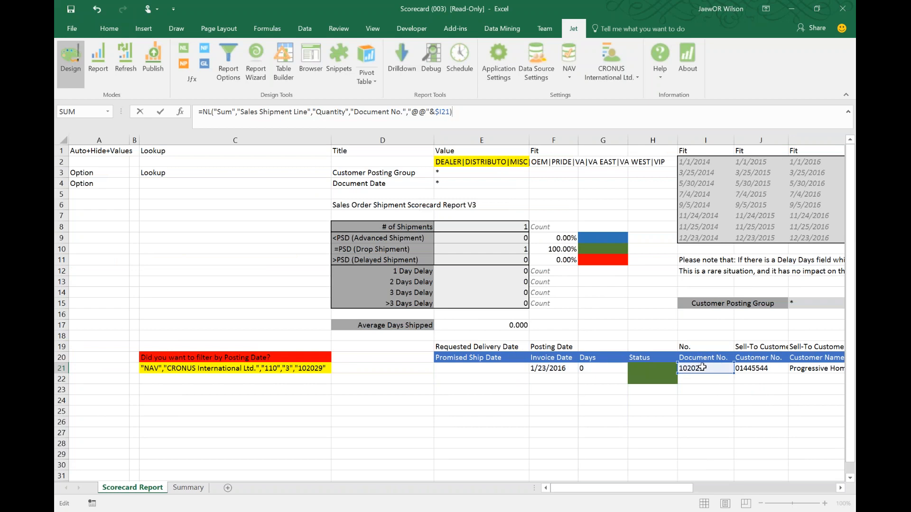
{"action": "key", "text": "Return"}
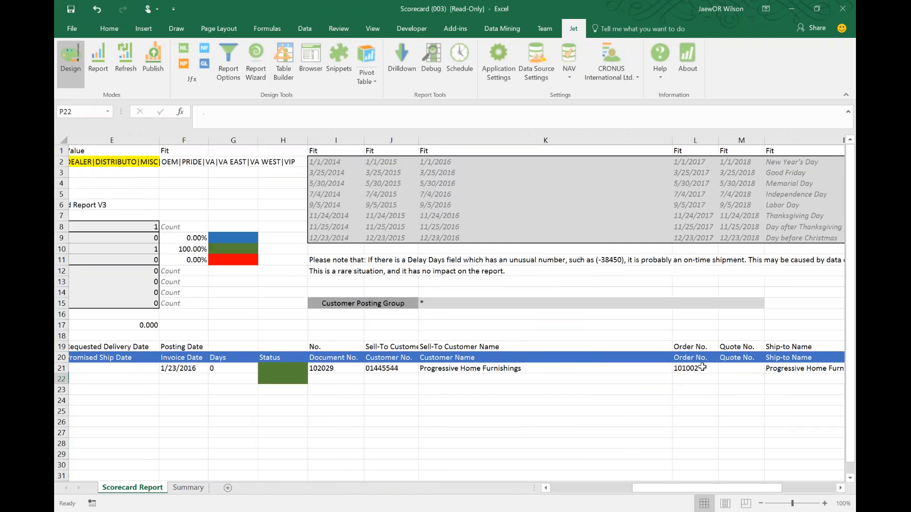
Check the available quantity fields for the P21 NL Sum formula in the Jet Function Wizard, keeping "Quantity"
{"action": "key", "text": "Up"}
{"action": "left_click", "coordinate": [183, 49]}
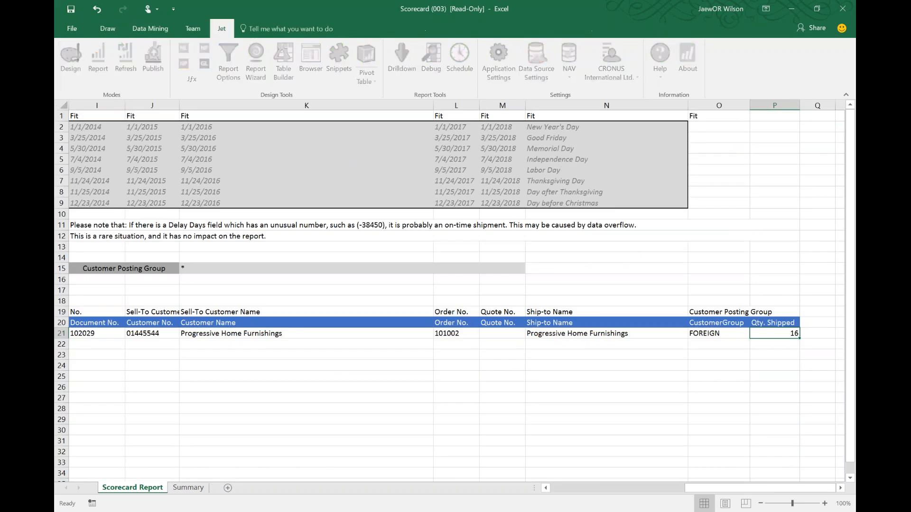
{"action": "left_click", "coordinate": [284, 288]}
{"action": "left_click", "coordinate": [387, 288]}
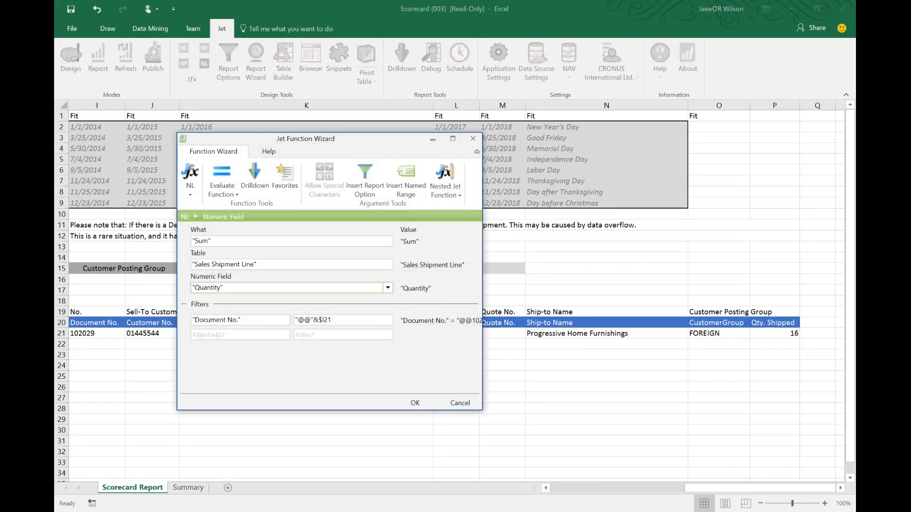
{"action": "type", "text": "qt"}
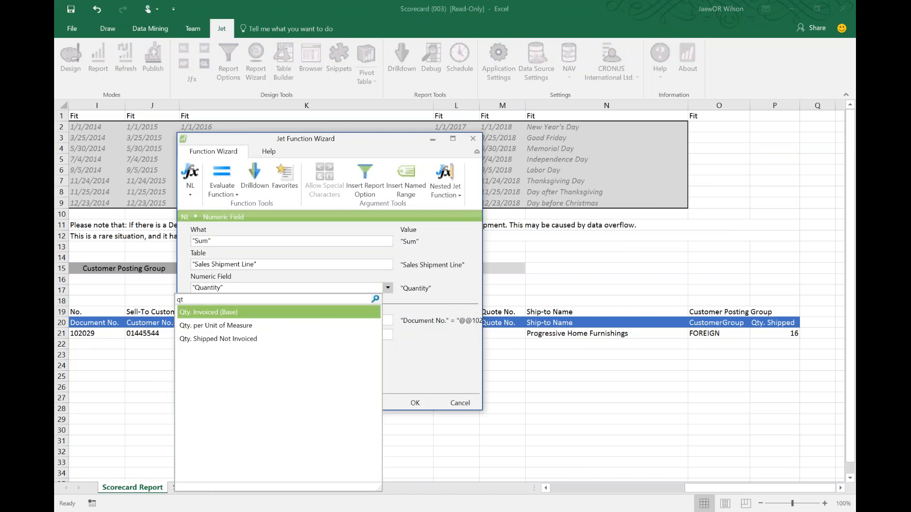
{"action": "key", "text": "BackSpace"}
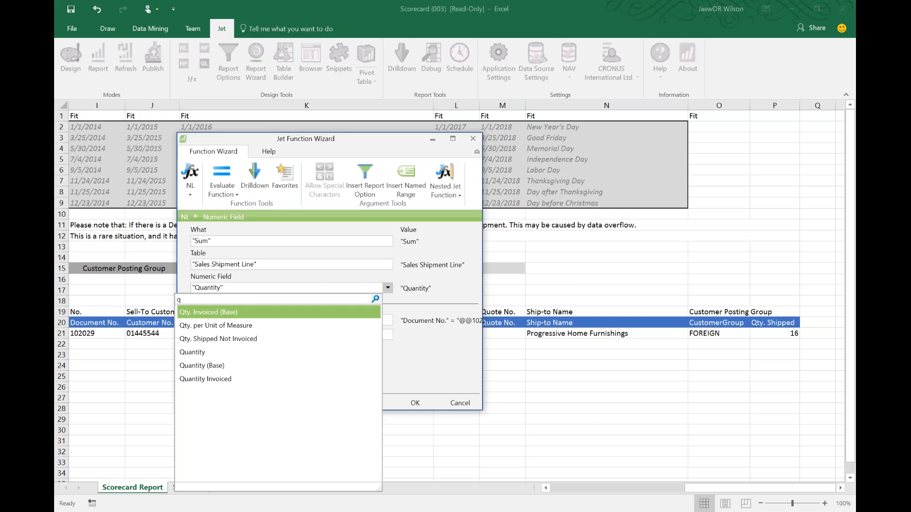
{"action": "key", "text": "BackSpace"}
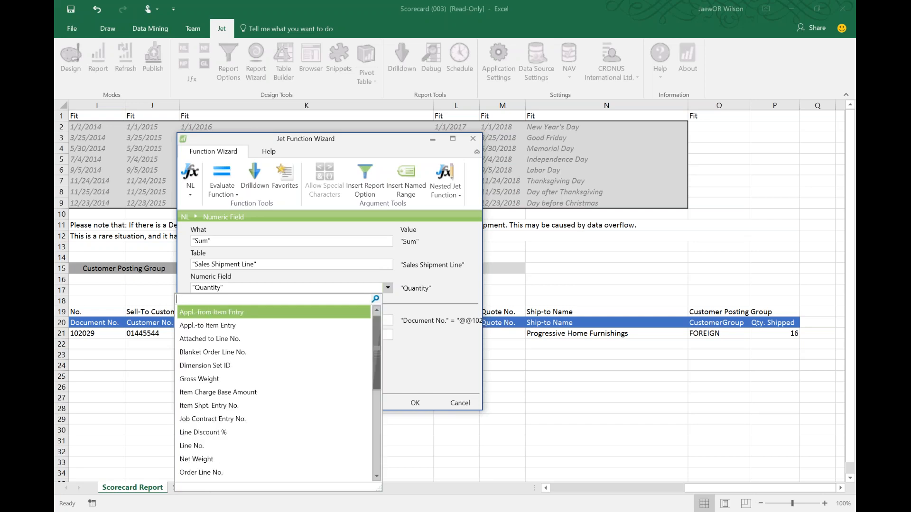
{"action": "left_click", "coordinate": [415, 404]}
Review the row 21 formulas back to the NL Rows formula in C21
{"action": "left_click", "coordinate": [818, 368]}
{"action": "key", "text": "Left"}
{"action": "key", "text": "Up"}
{"action": "key", "text": "Down"}
{"action": "key", "text": "Home"}
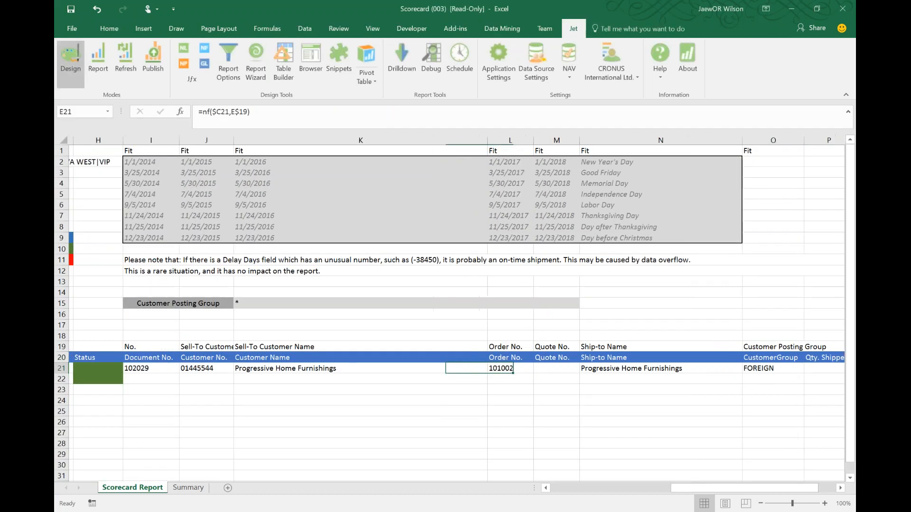
{"action": "key", "text": "Left"}
{"action": "key", "text": "Left"}
{"action": "key", "text": "Left"}
{"action": "key", "text": "Right"}
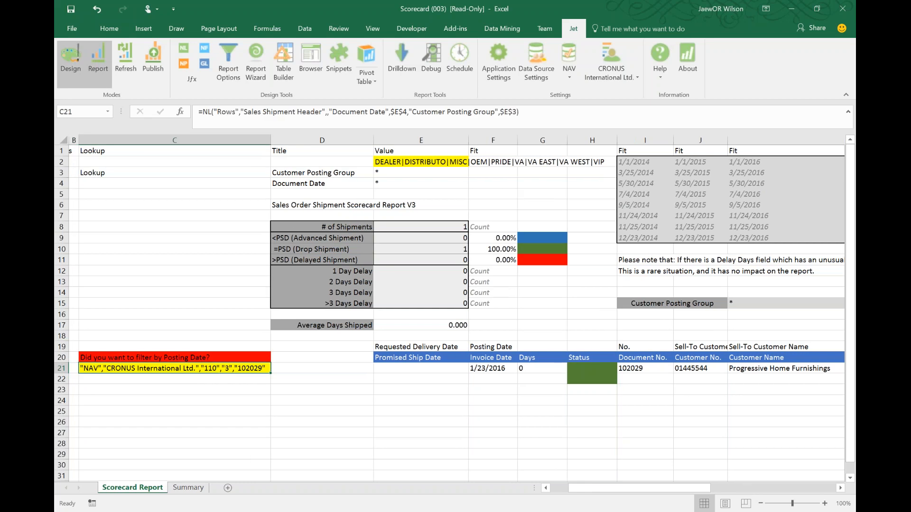
Run the report with * for both Customer Posting Group and Document Date, briefly checking the progress details
{"action": "left_click", "coordinate": [98, 60]}
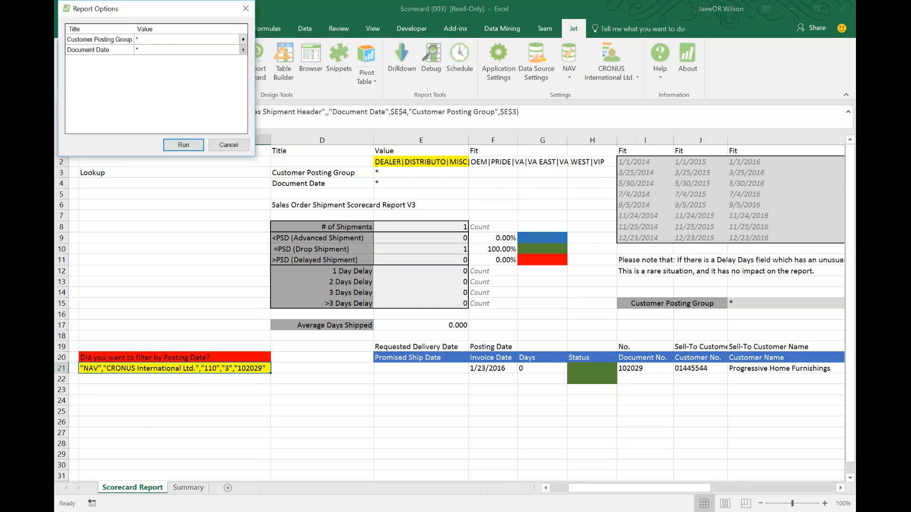
{"action": "key", "text": "Return"}
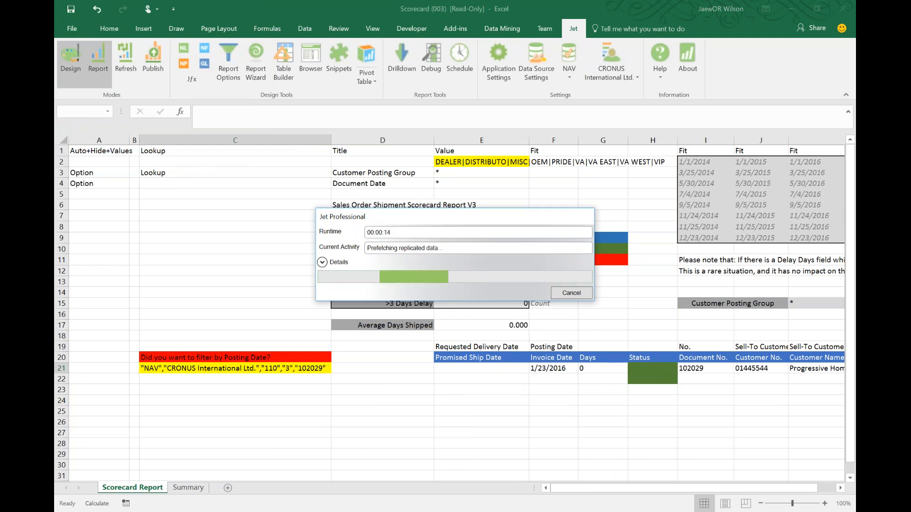
{"action": "left_click", "coordinate": [322, 262]}
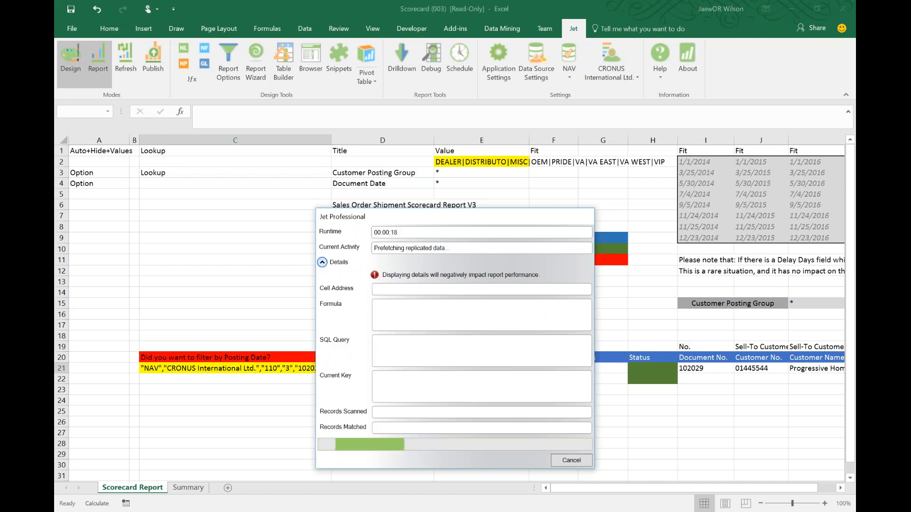
{"action": "left_click", "coordinate": [322, 262]}
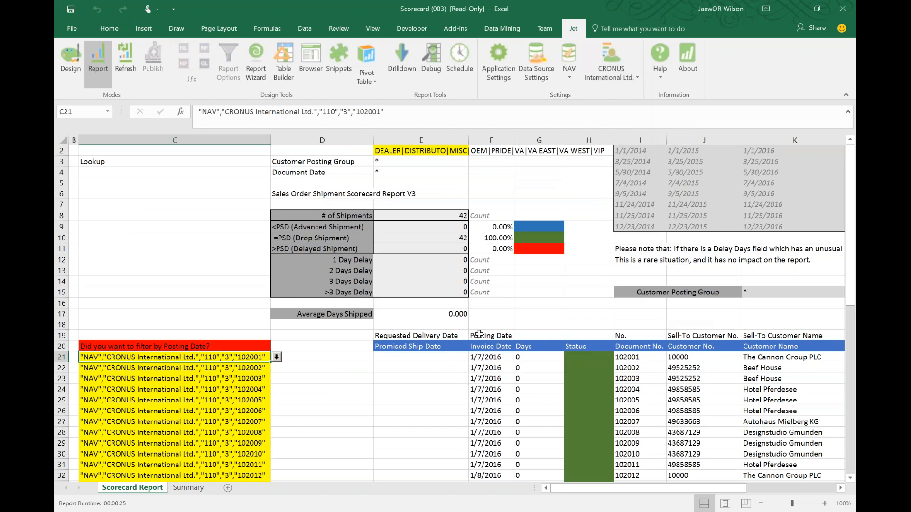
Examine the generated shipment rows across all columns, from Promised Ship Date to Qty. Shipped
{"action": "left_click", "coordinate": [452, 397]}
{"action": "scroll", "coordinate": [451, 396], "scroll_direction": "down", "scroll_amount": 1}
{"action": "scroll", "coordinate": [474, 375], "scroll_direction": "down", "scroll_amount": 8}
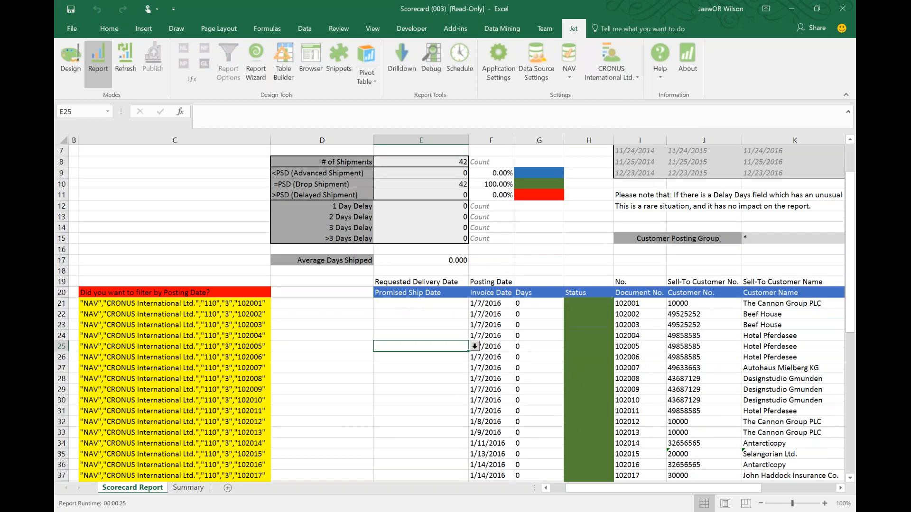
{"action": "scroll", "coordinate": [450, 313], "scroll_direction": "down", "scroll_amount": 6}
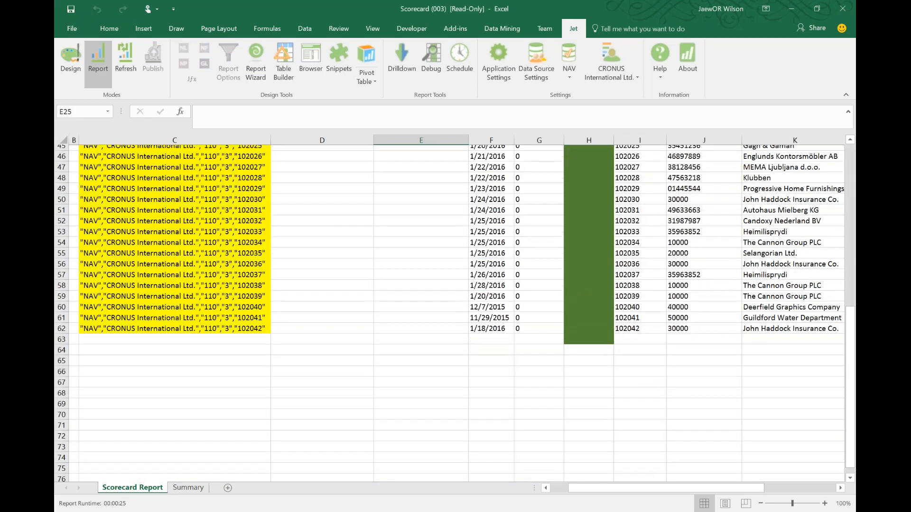
{"action": "scroll", "coordinate": [464, 194], "scroll_direction": "up", "scroll_amount": 8}
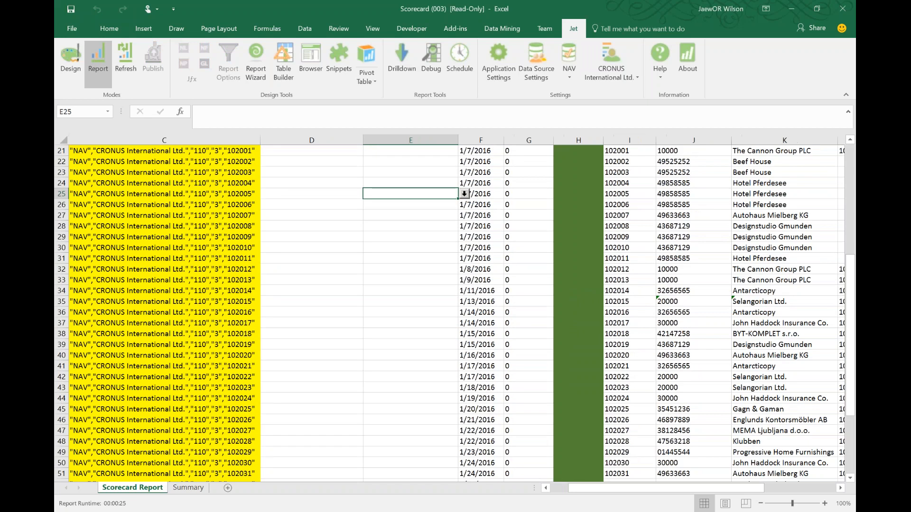
{"action": "scroll", "coordinate": [451, 313], "scroll_direction": "right", "scroll_amount": 2}
{"action": "scroll", "coordinate": [451, 314], "scroll_direction": "up", "scroll_amount": 5}
{"action": "scroll", "coordinate": [450, 313], "scroll_direction": "down", "scroll_amount": 4}
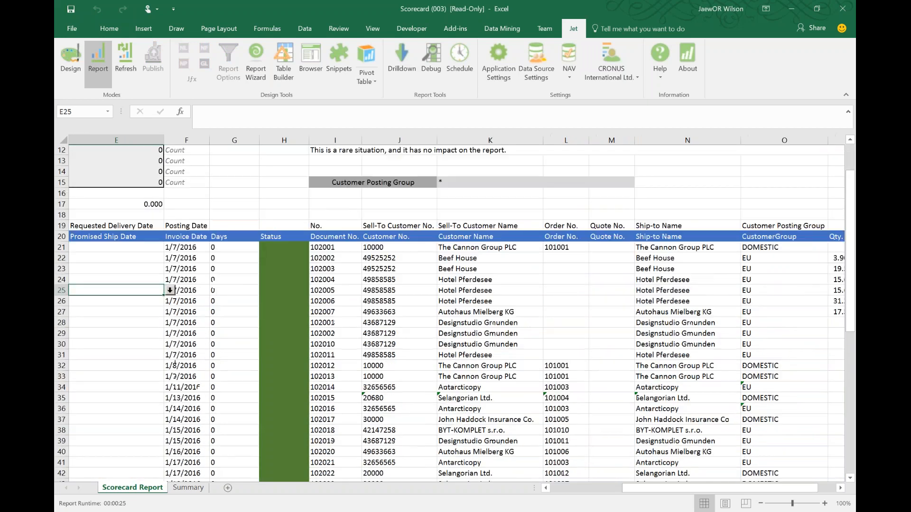
{"action": "scroll", "coordinate": [216, 188], "scroll_direction": "left", "scroll_amount": 1}
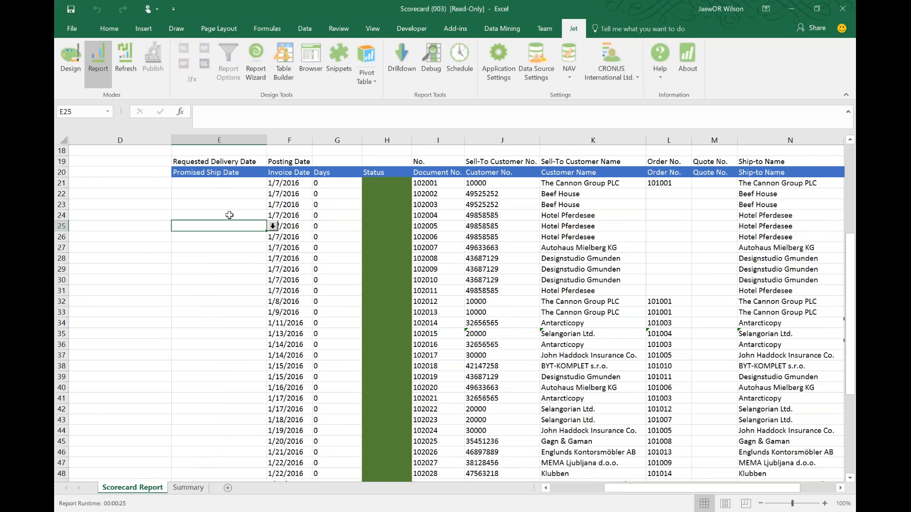
{"action": "scroll", "coordinate": [240, 311], "scroll_direction": "down", "scroll_amount": 1}
{"action": "scroll", "coordinate": [242, 312], "scroll_direction": "up", "scroll_amount": 1}
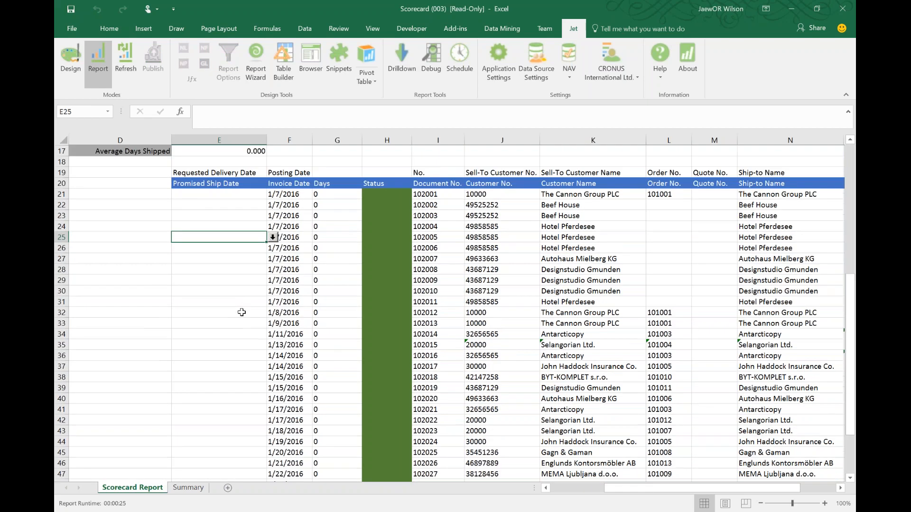
{"action": "scroll", "coordinate": [240, 309], "scroll_direction": "up", "scroll_amount": 3}
{"action": "scroll", "coordinate": [340, 368], "scroll_direction": "right", "scroll_amount": 1}
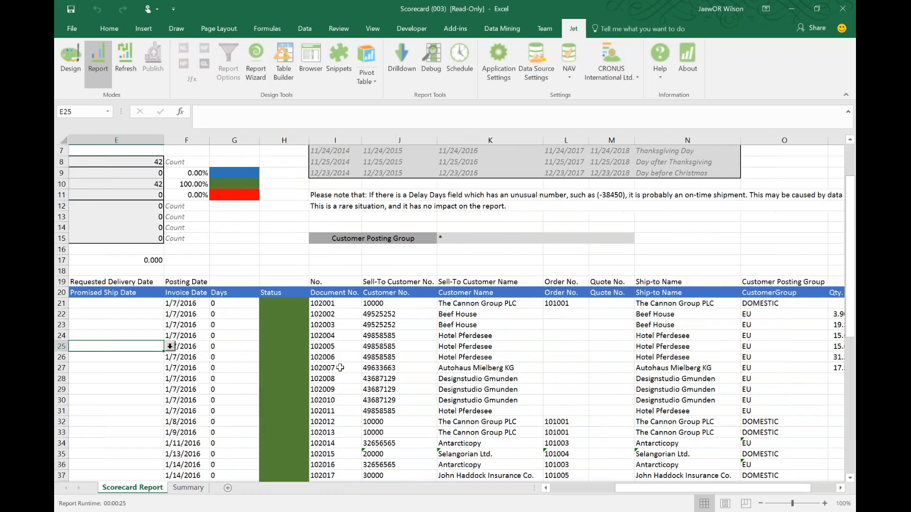
{"action": "scroll", "coordinate": [340, 368], "scroll_direction": "right", "scroll_amount": 1}
{"action": "scroll", "coordinate": [630, 403], "scroll_direction": "down", "scroll_amount": 3}
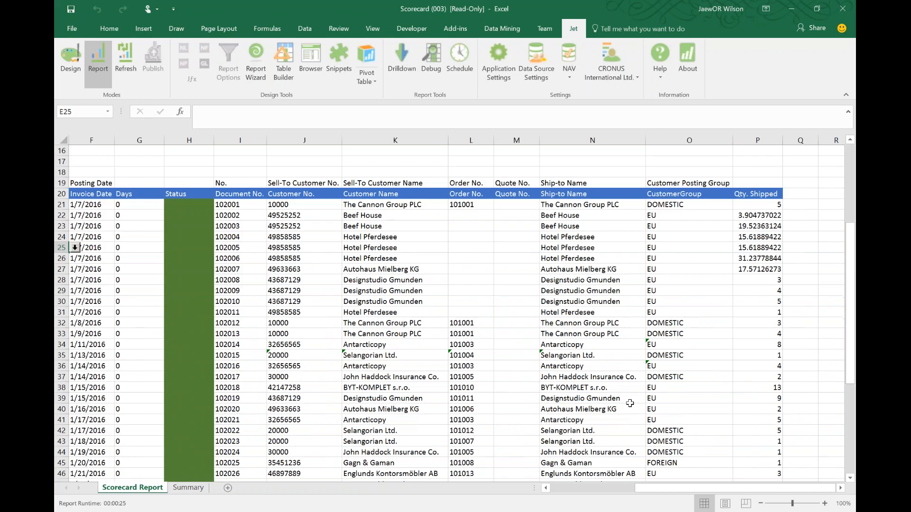
Compare the field label in E19 with the column heading in E20
{"action": "scroll", "coordinate": [630, 403], "scroll_direction": "left", "scroll_amount": 2}
{"action": "left_click", "coordinate": [236, 186]}
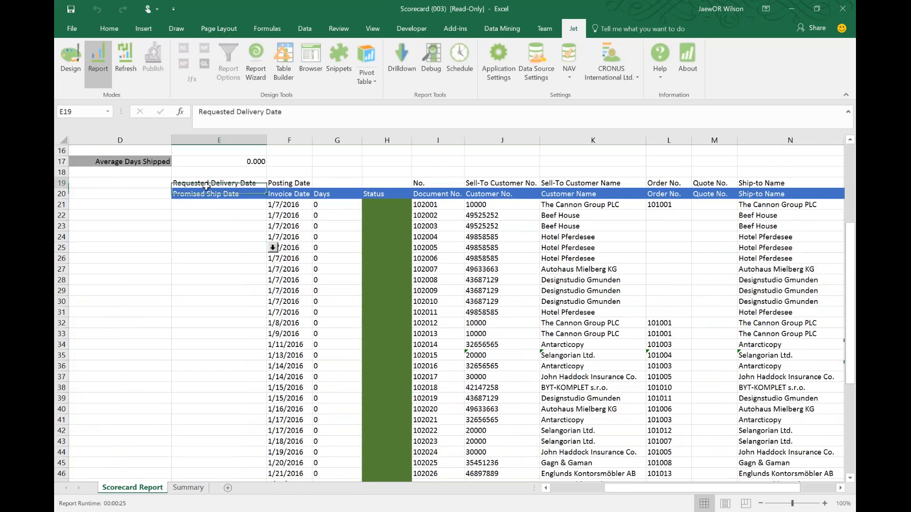
{"action": "left_click", "coordinate": [207, 194]}
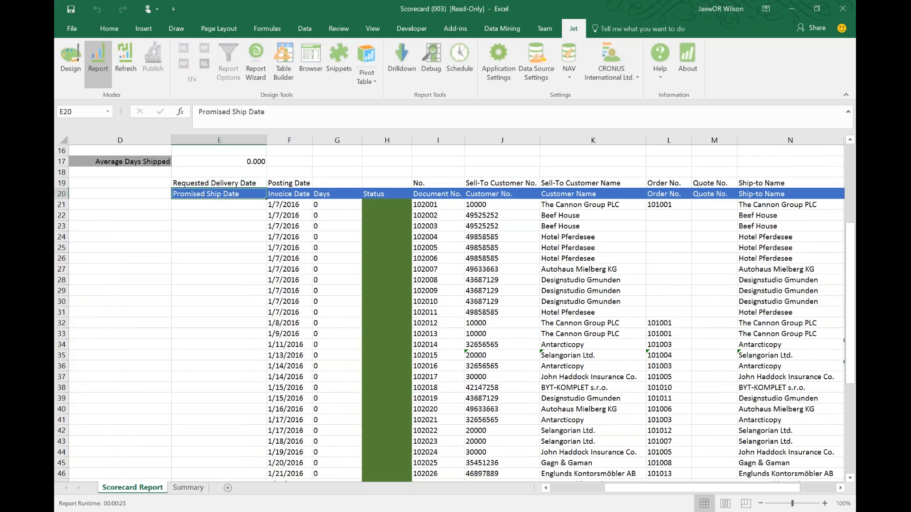
Return to design mode and fill E18 red with the note "did you actually mean requested delivery date or promised delivery date or due date?"
{"action": "left_click", "coordinate": [71, 64]}
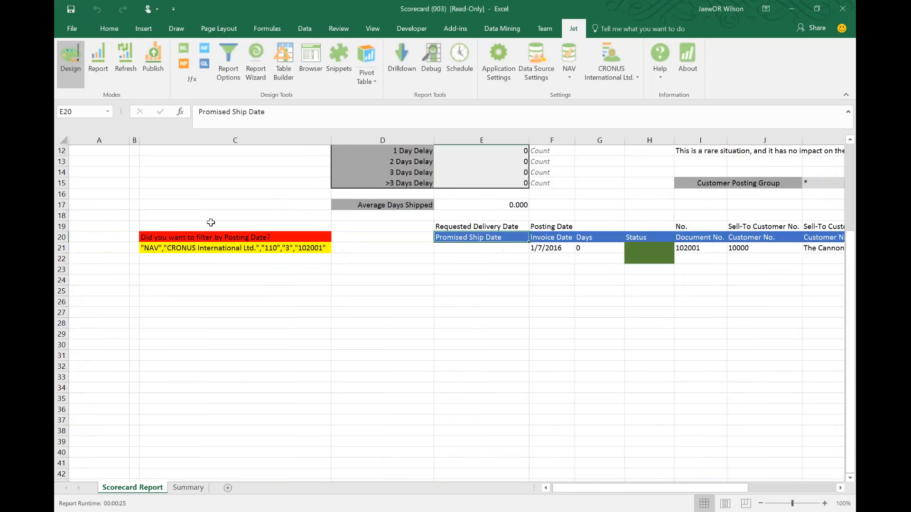
{"action": "left_click", "coordinate": [449, 219]}
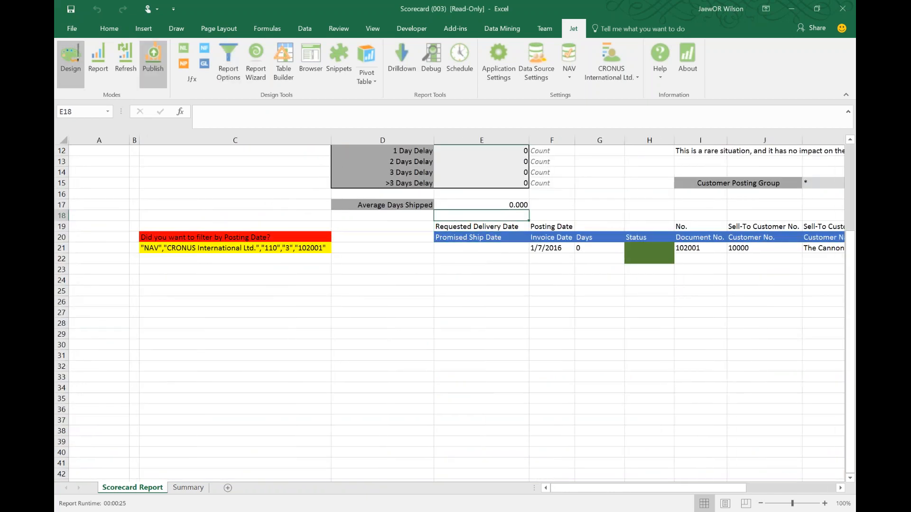
{"action": "left_click", "coordinate": [110, 29]}
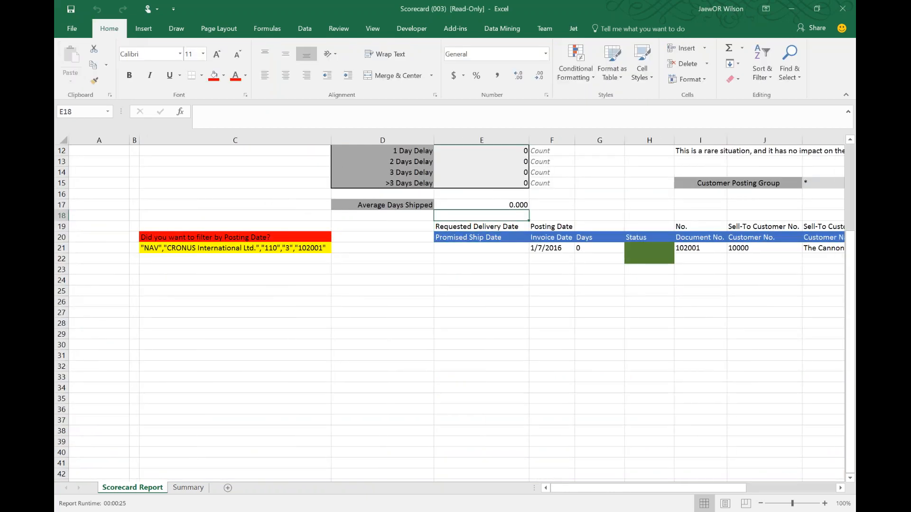
{"action": "left_click", "coordinate": [214, 75]}
{"action": "type", "text": "did you ac"}
{"action": "type", "text": "tual"}
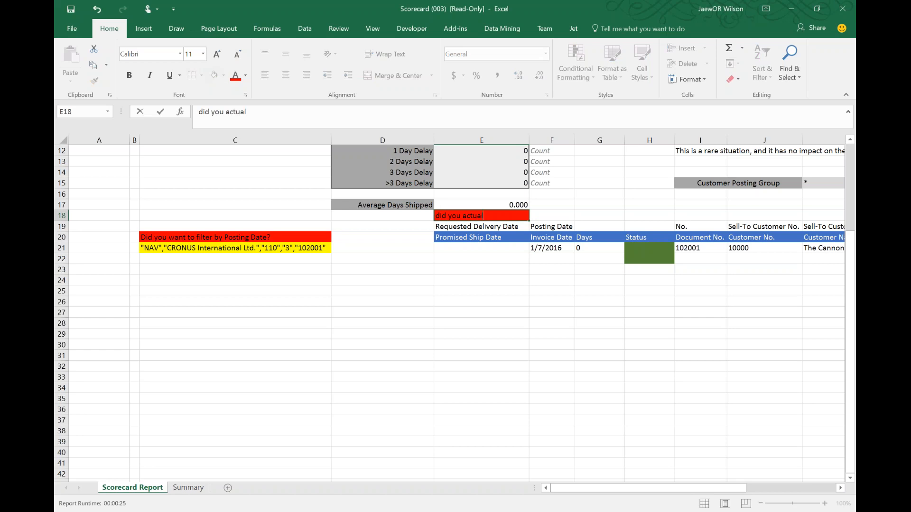
{"action": "type", "text": "ly mean requested"}
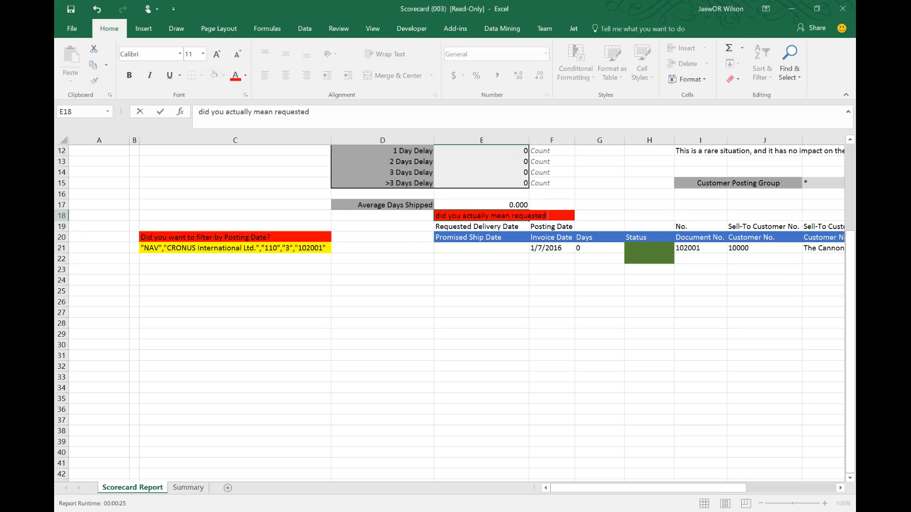
{"action": "type", "text": " delivery date or p"}
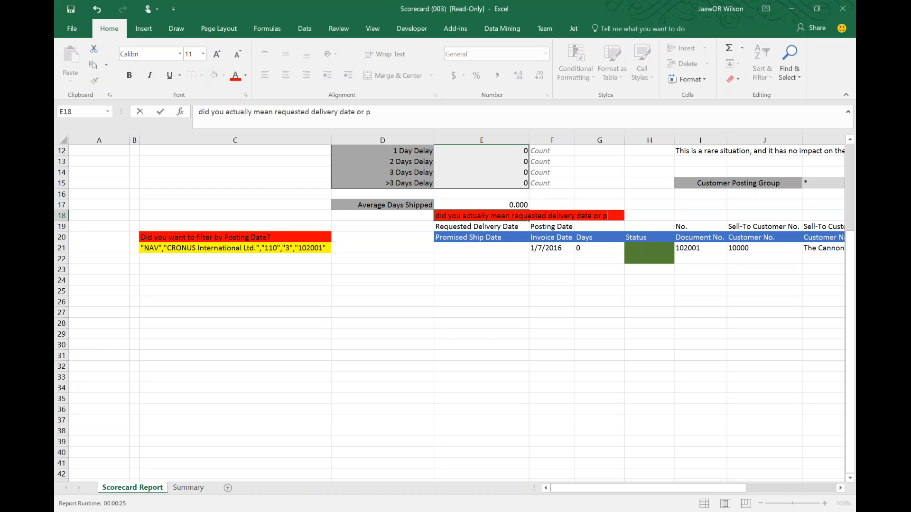
{"action": "type", "text": "romised delivery da"}
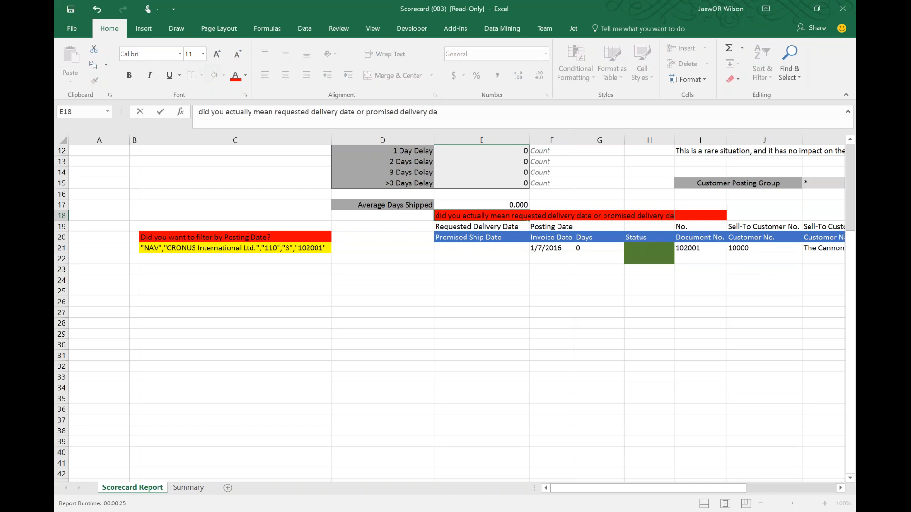
{"action": "type", "text": "te or due date?"}
{"action": "key", "text": "Return"}
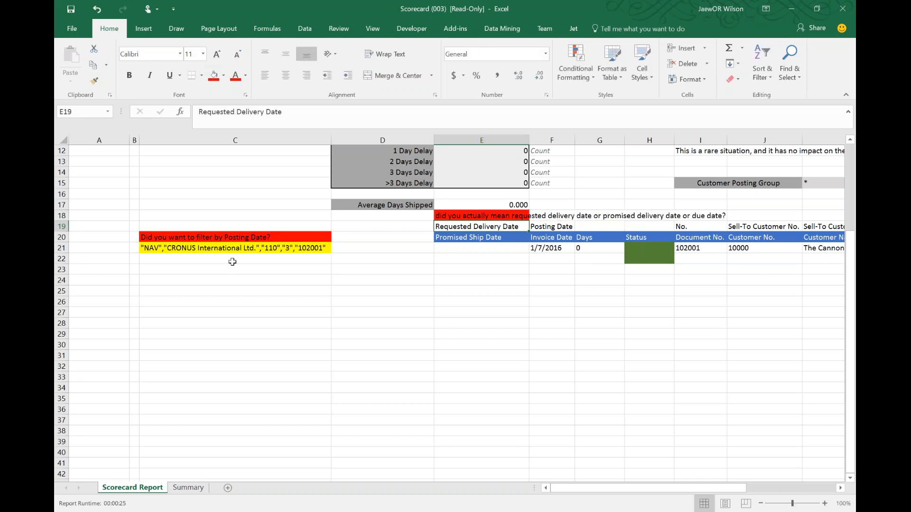
Insert two blank rows above row 2, over the report option rows
{"action": "left_click", "coordinate": [248, 250]}
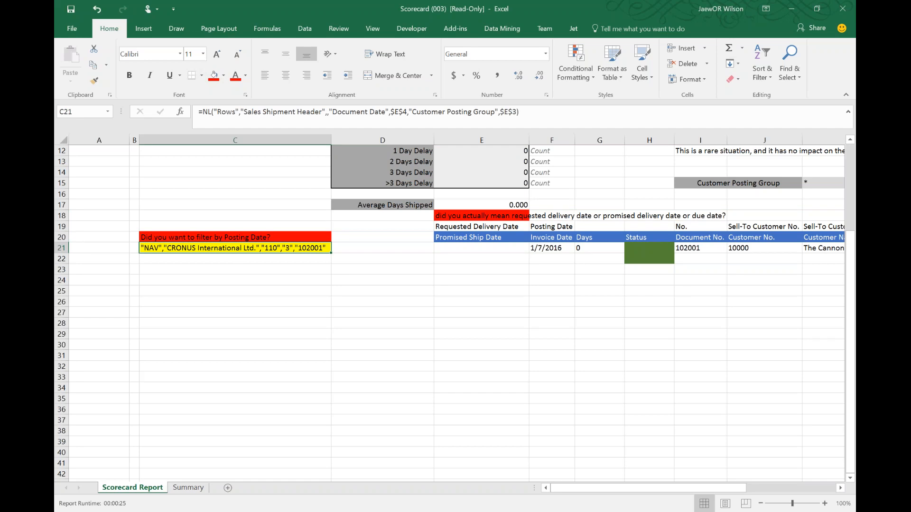
{"action": "scroll", "coordinate": [451, 313], "scroll_direction": "up", "scroll_amount": 1}
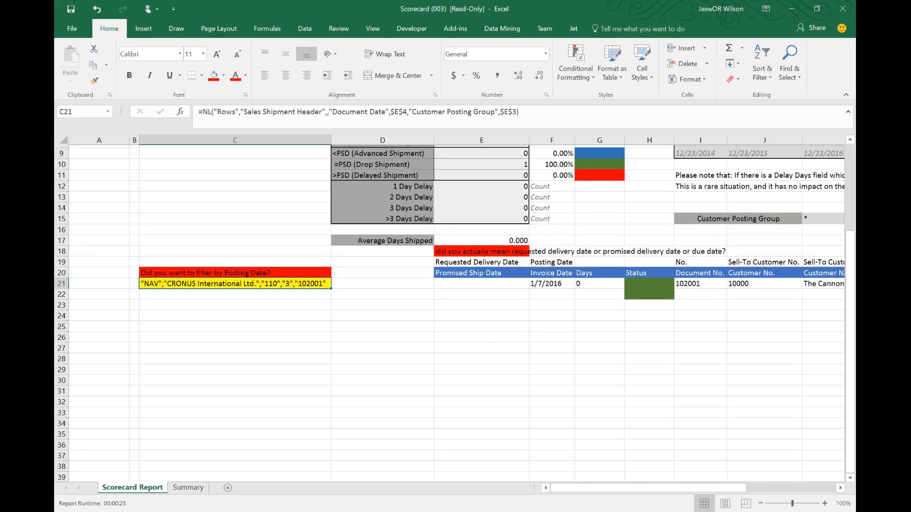
{"action": "scroll", "coordinate": [220, 134], "scroll_direction": "up", "scroll_amount": 3}
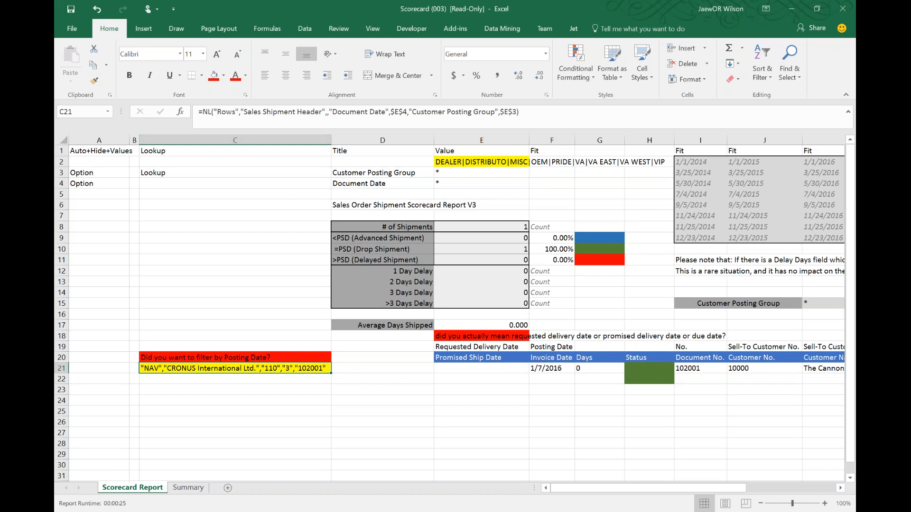
{"action": "left_click", "coordinate": [62, 172]}
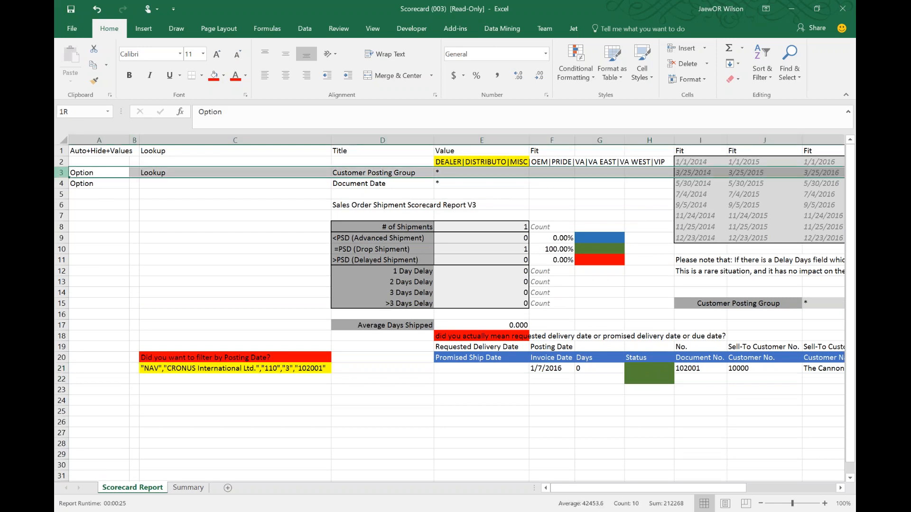
{"action": "left_click", "coordinate": [61, 162]}
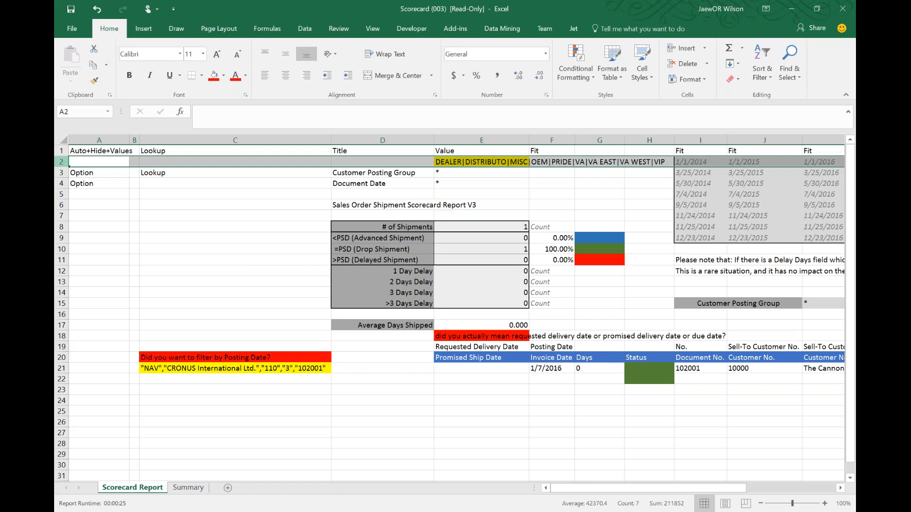
{"action": "right_click", "coordinate": [60, 162]}
{"action": "left_click", "coordinate": [83, 240]}
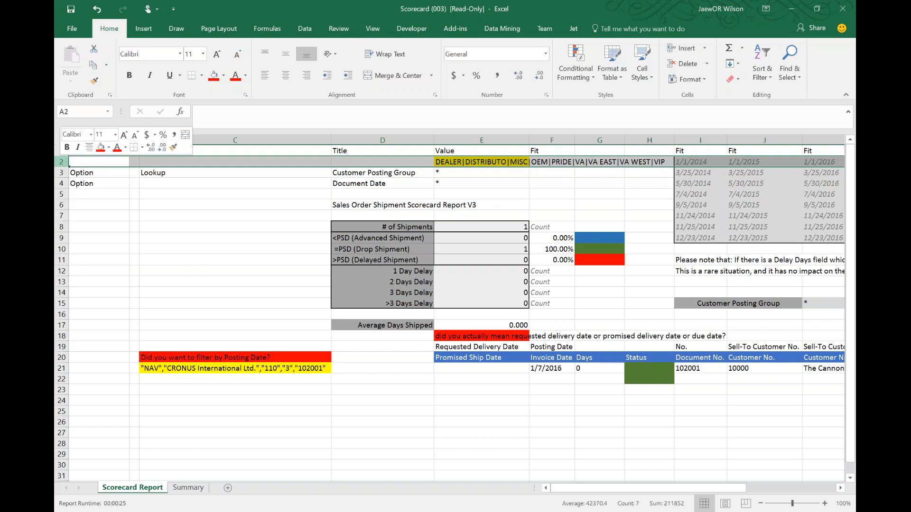
{"action": "right_click", "coordinate": [62, 162]}
{"action": "left_click", "coordinate": [83, 240]}
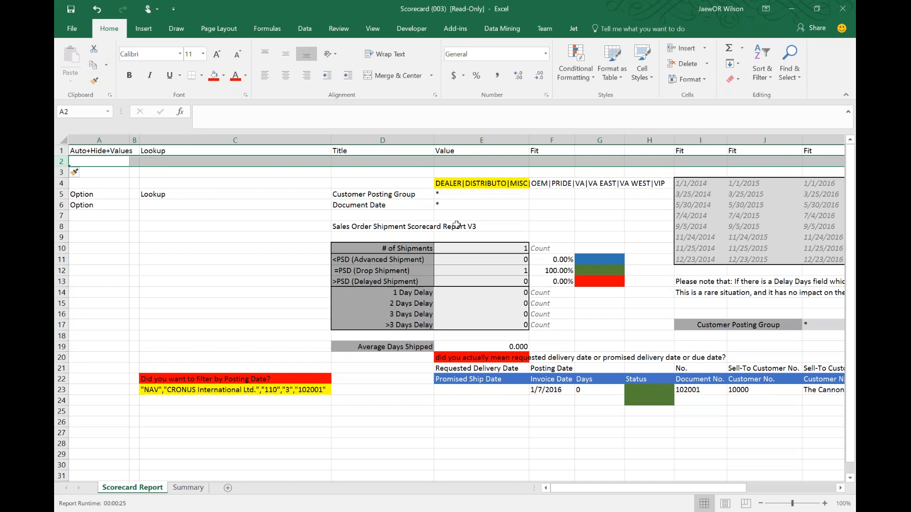
Move the yellow posting group list from E4 up to E3 and label D4 as Company
{"action": "left_click", "coordinate": [484, 184]}
{"action": "key", "text": "ctrl+c"}
{"action": "left_click", "coordinate": [481, 172]}
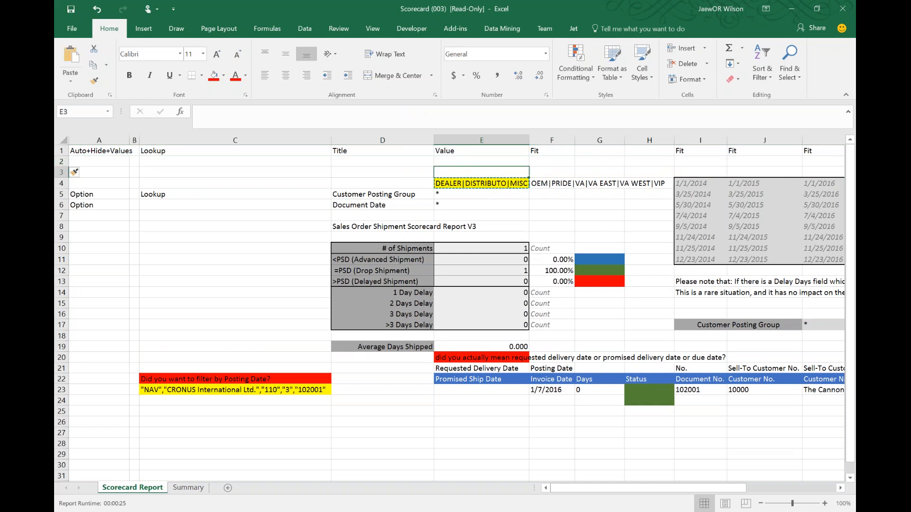
{"action": "key", "text": "ctrl+v"}
{"action": "double_click", "coordinate": [382, 183]}
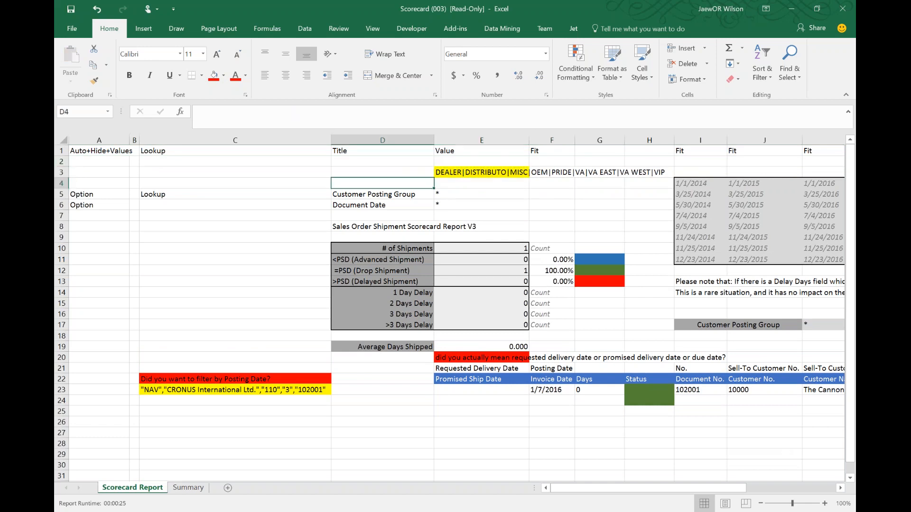
{"action": "type", "text": "Company"}
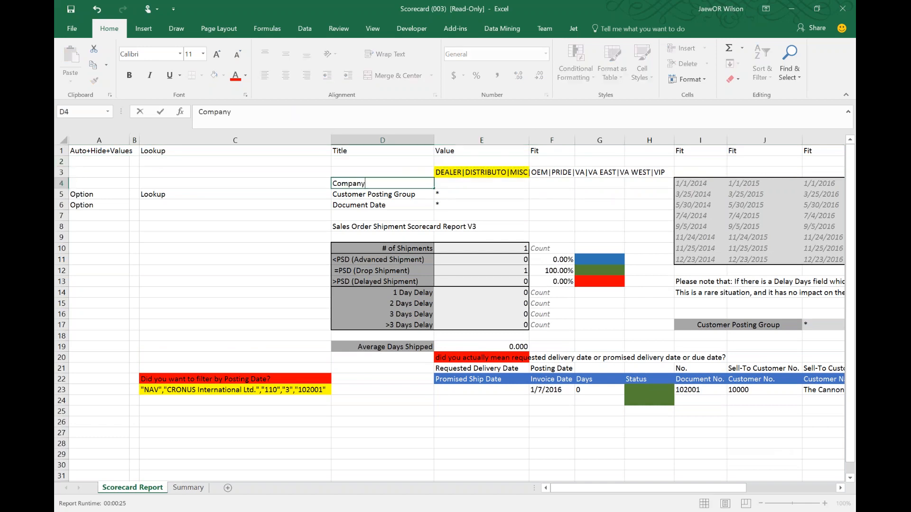
{"action": "key", "text": "Tab"}
{"action": "left_click", "coordinate": [573, 29]}
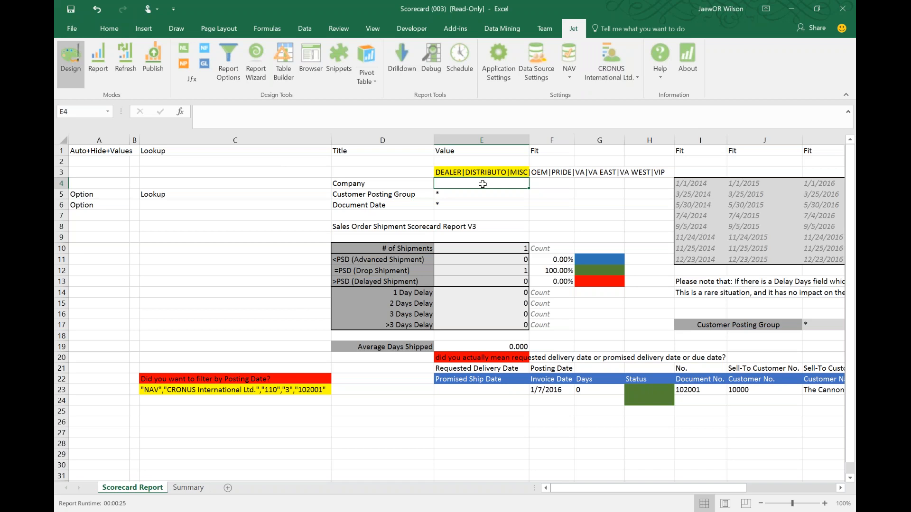
{"action": "type", "text": "C"}
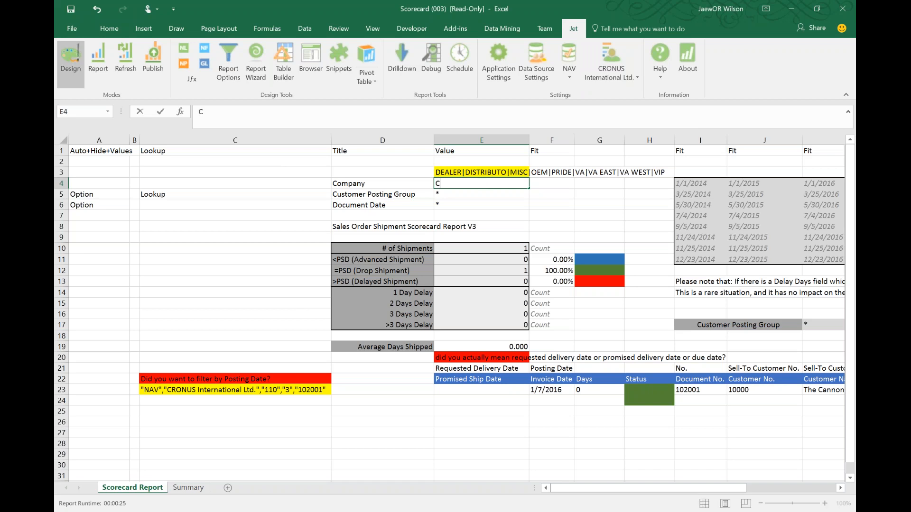
{"action": "type", "text": "ompanyA, CompanyB"}
{"action": "key", "text": "BackSpace"}
{"action": "key", "text": "BackSpace"}
{"action": "key", "text": "BackSpace"}
{"action": "key", "text": "BackSpace"}
{"action": "key", "text": "BackSpace"}
{"action": "key", "text": "BackSpace"}
{"action": "key", "text": "BackSpace"}
{"action": "key", "text": "BackSpace"}
{"action": "key", "text": "BackSpace"}
{"action": "key", "text": "BackSpace"}
{"action": "key", "text": "BackSpace"}
{"action": "key", "text": "BackSpace"}
{"action": "key", "text": "BackSpace"}
{"action": "key", "text": "BackSpace"}
{"action": "key", "text": "Escape"}
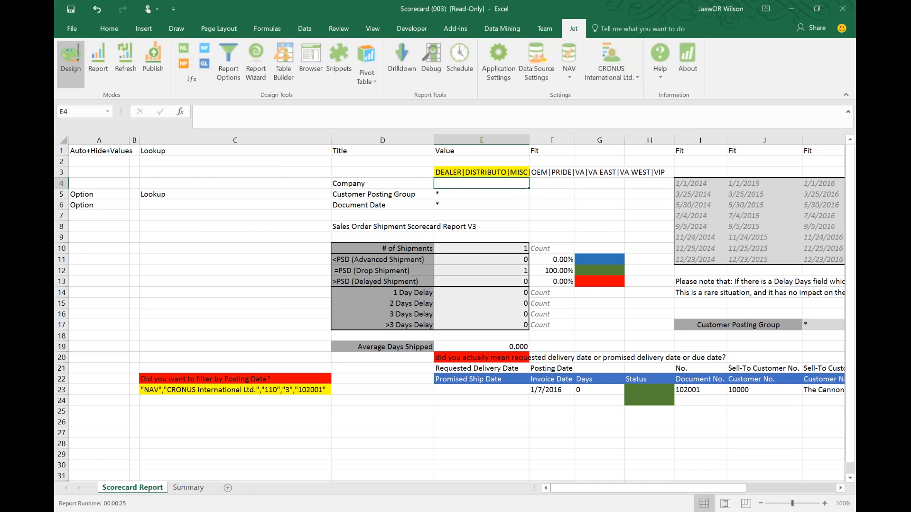
{"action": "left_click", "coordinate": [611, 71]}
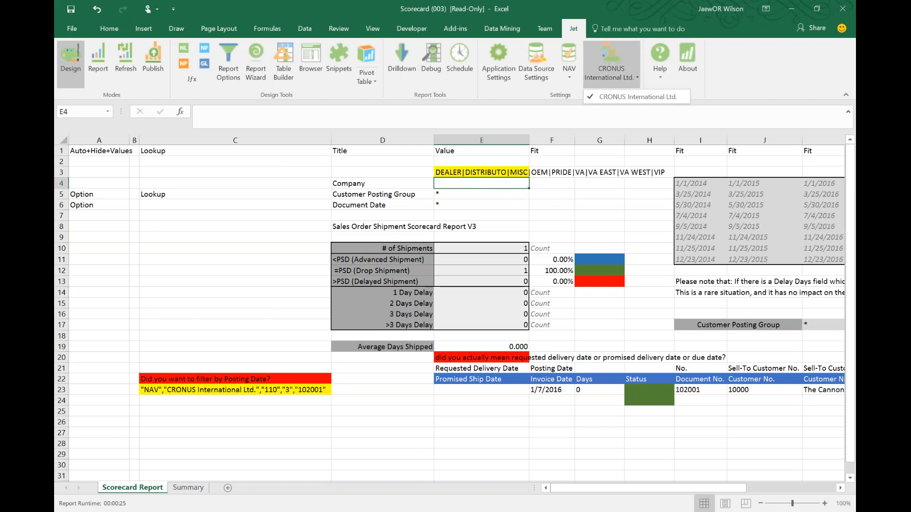
{"action": "left_click", "coordinate": [617, 117]}
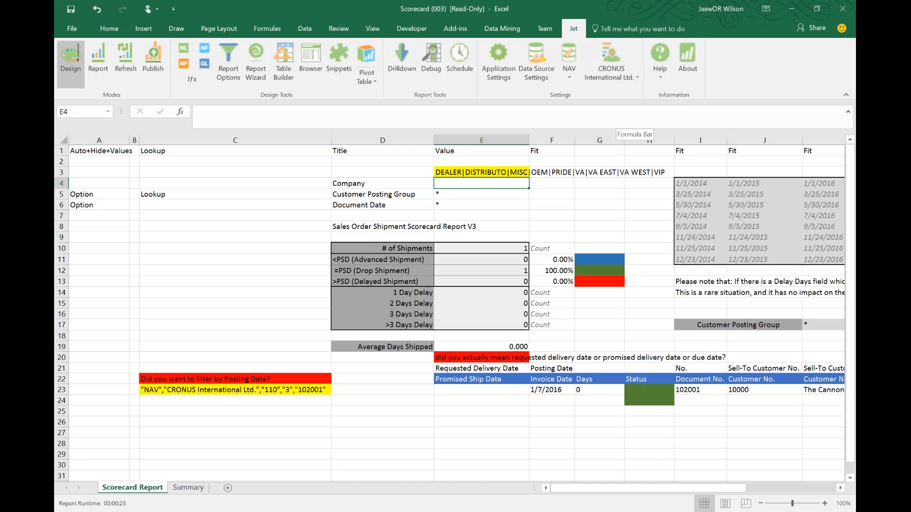
Mark the Company row as a report option by entering Option in A4
{"action": "key", "text": "Left"}
{"action": "key", "text": "Left"}
{"action": "key", "text": "Left"}
{"action": "key", "text": "Left"}
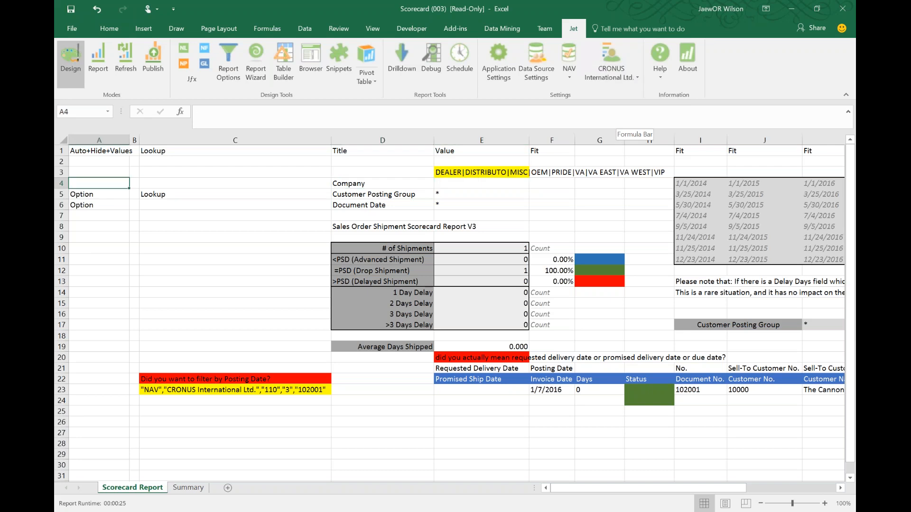
{"action": "type", "text": "Optionption"}
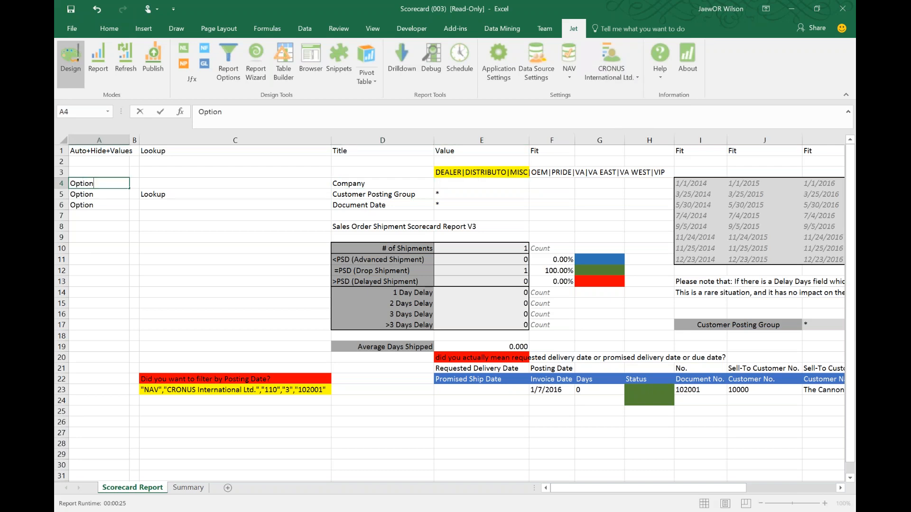
{"action": "key", "text": "Tab"}
{"action": "key", "text": "Tab"}
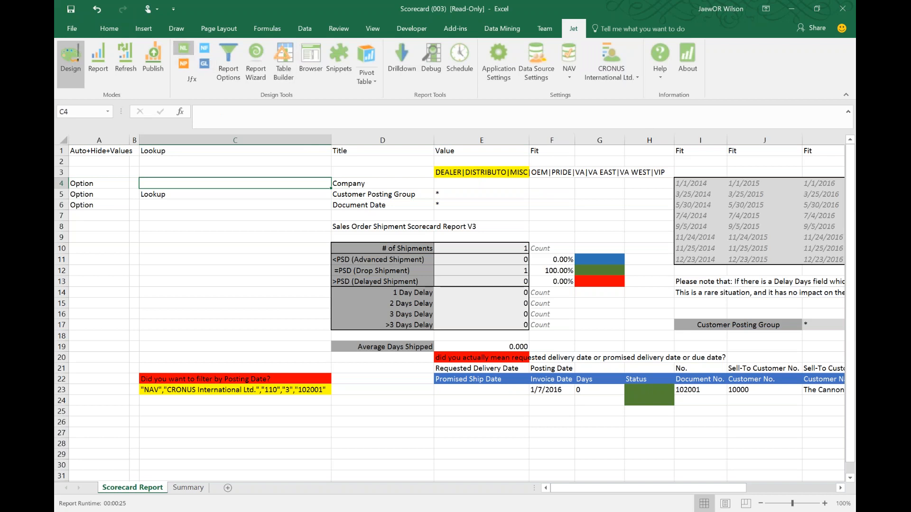
Start an NL function in C4 with Lookup as its What argument
{"action": "left_click", "coordinate": [184, 48]}
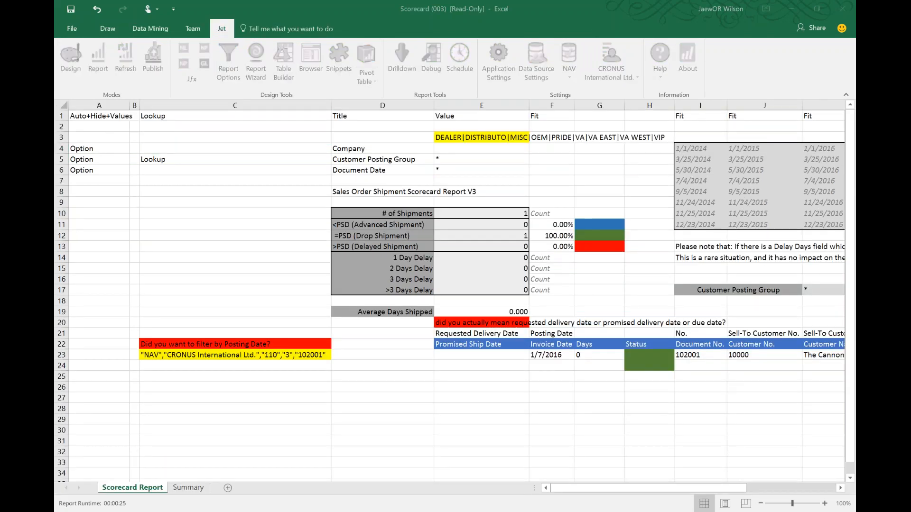
{"action": "left_click", "coordinate": [389, 241]}
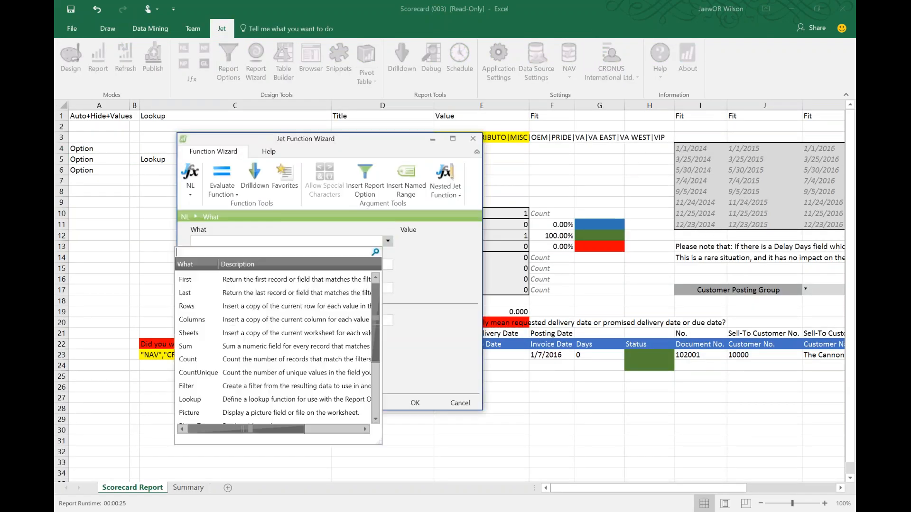
{"action": "type", "text": "o"}
{"action": "key", "text": "BackSpace"}
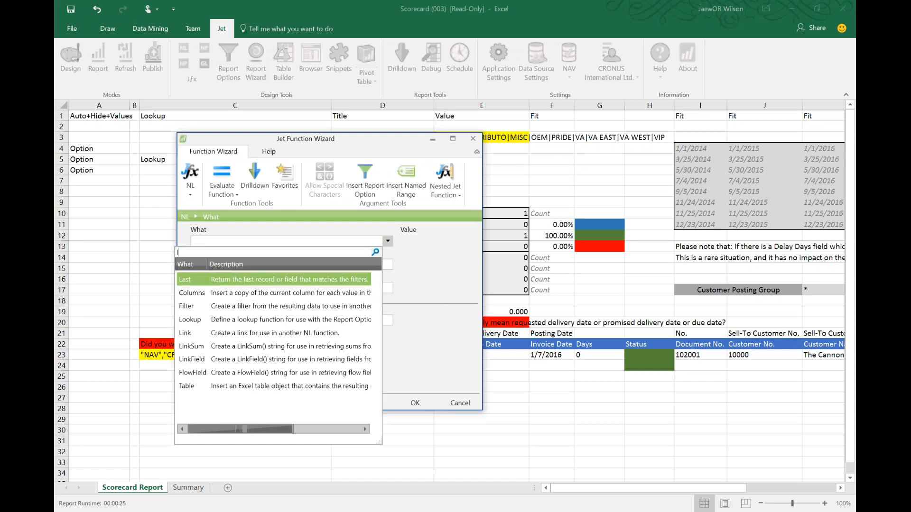
{"action": "type", "text": "look"}
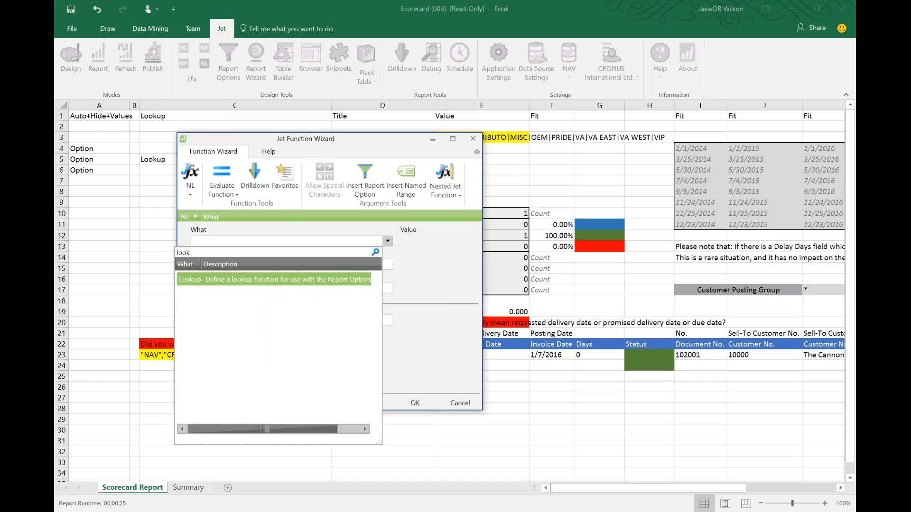
{"action": "key", "text": "Return"}
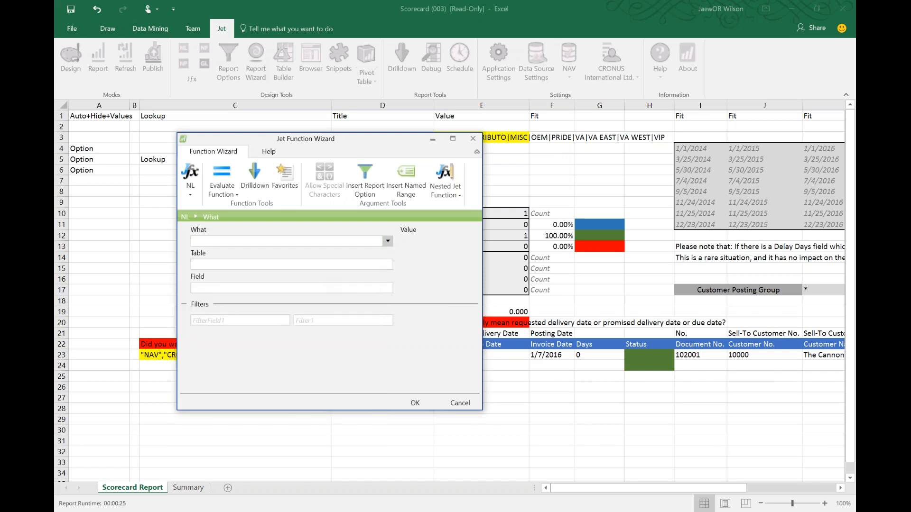
Complete the C4 Lookup function with Company as the table and Name as the field
{"action": "left_click", "coordinate": [292, 264]}
{"action": "left_click", "coordinate": [388, 264]}
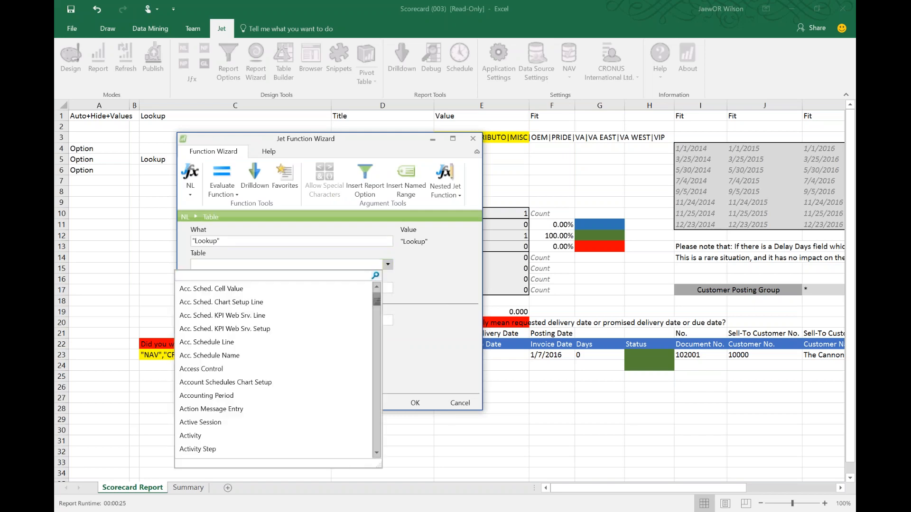
{"action": "type", "text": "company"}
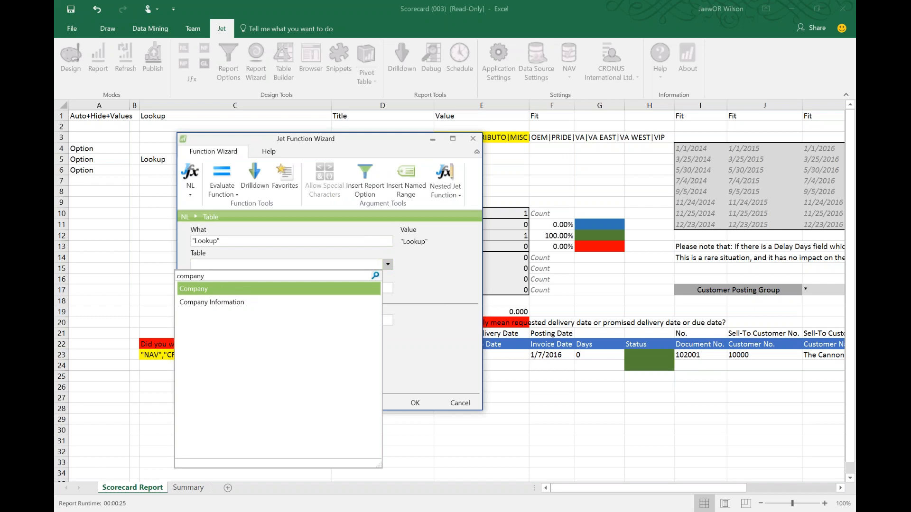
{"action": "key", "text": "Return"}
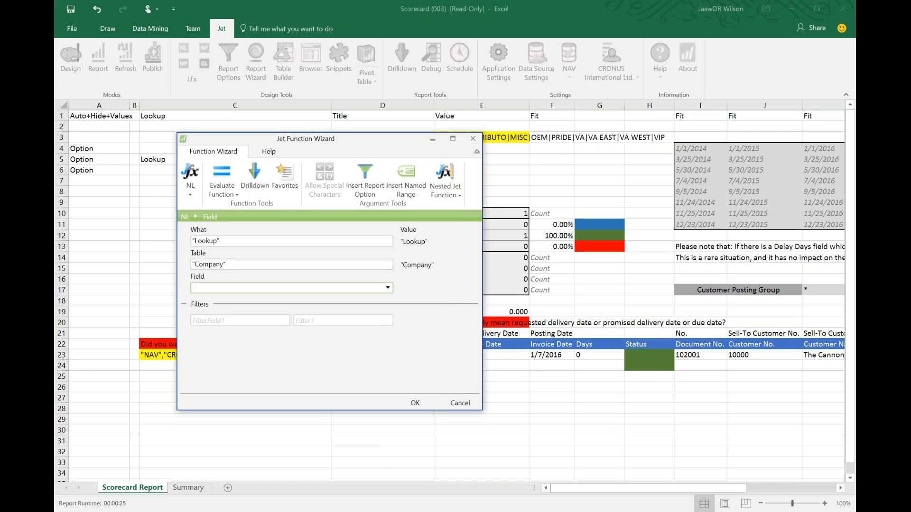
{"action": "left_click", "coordinate": [387, 288]}
{"action": "type", "text": "n"}
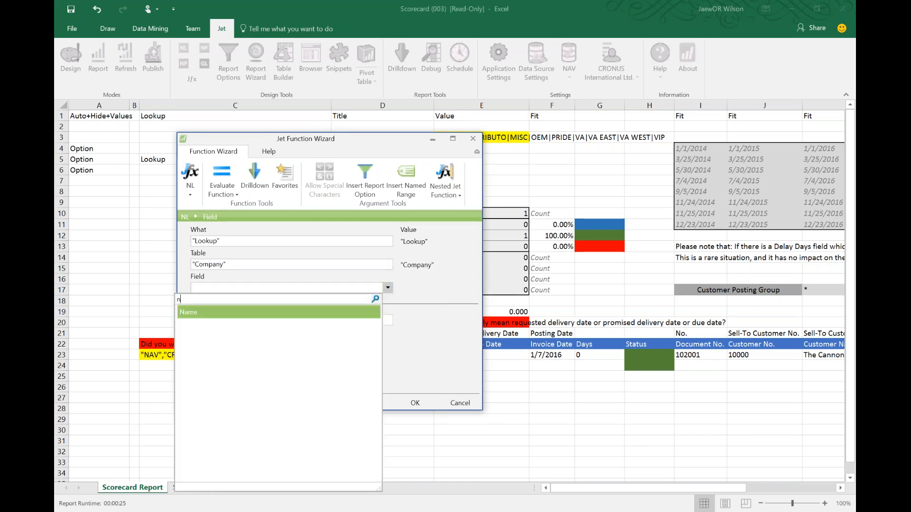
{"action": "key", "text": "Return"}
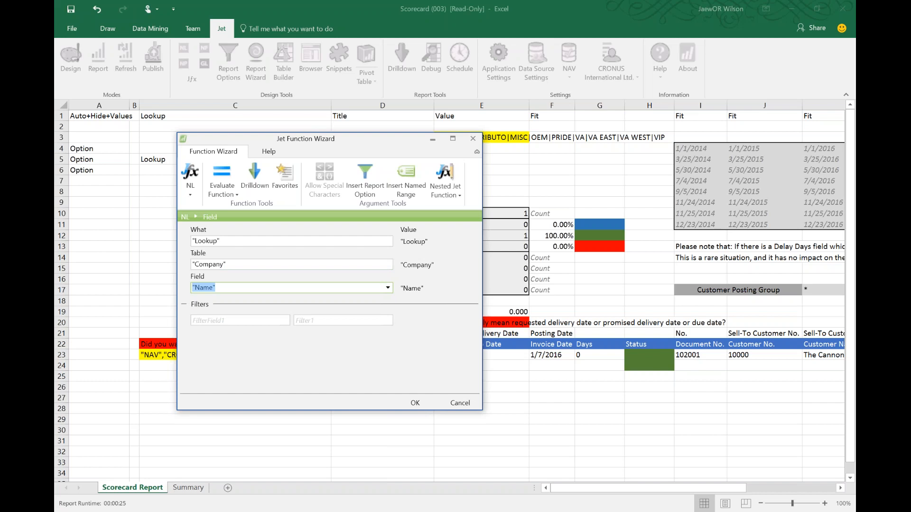
{"action": "key", "text": "Return"}
Check the lookup lists for Company and Customer Posting Group in the report options without running the report
{"action": "left_click", "coordinate": [98, 60]}
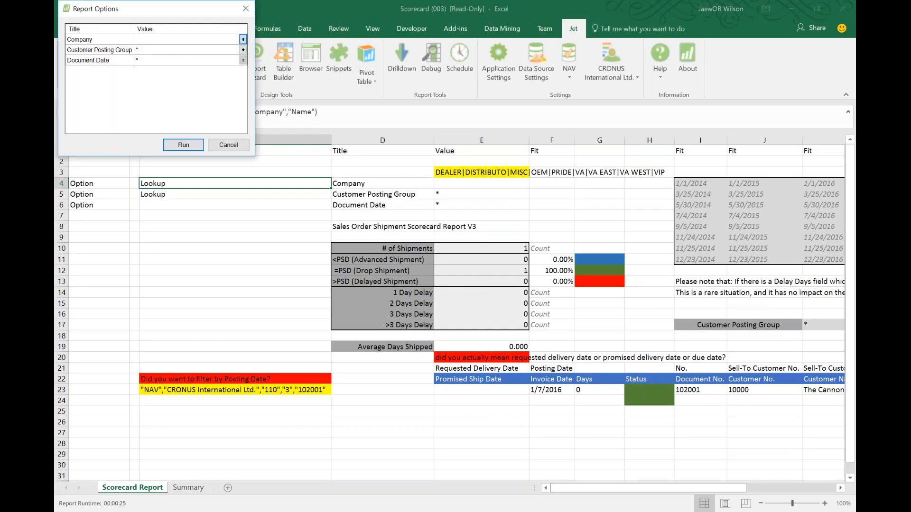
{"action": "left_click", "coordinate": [243, 39]}
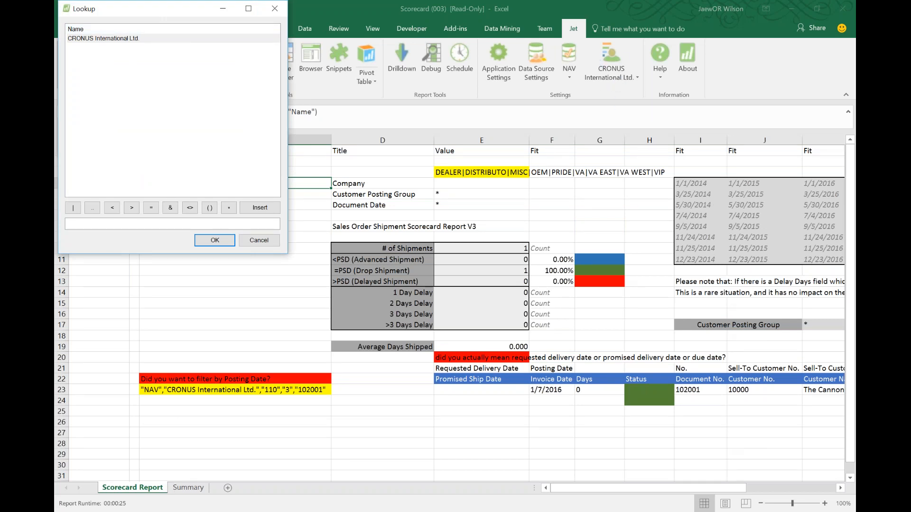
{"action": "key", "text": "Return"}
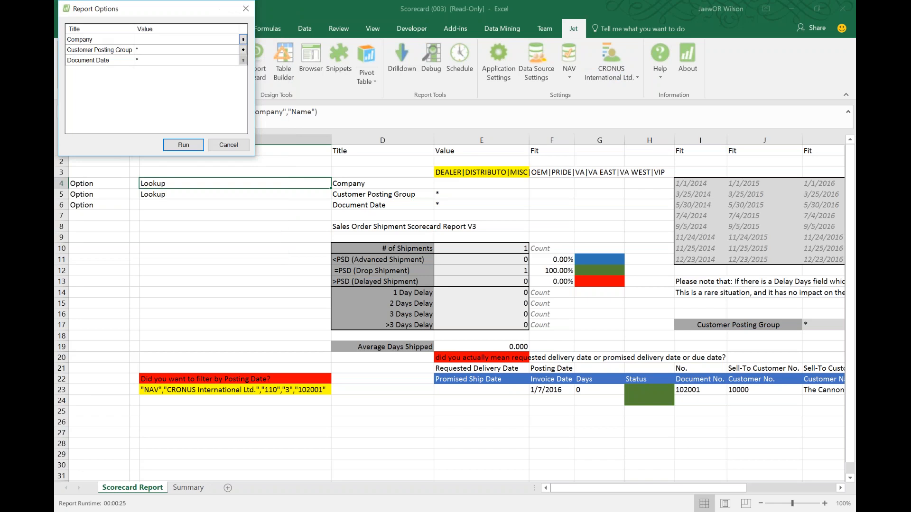
{"action": "left_click", "coordinate": [243, 50]}
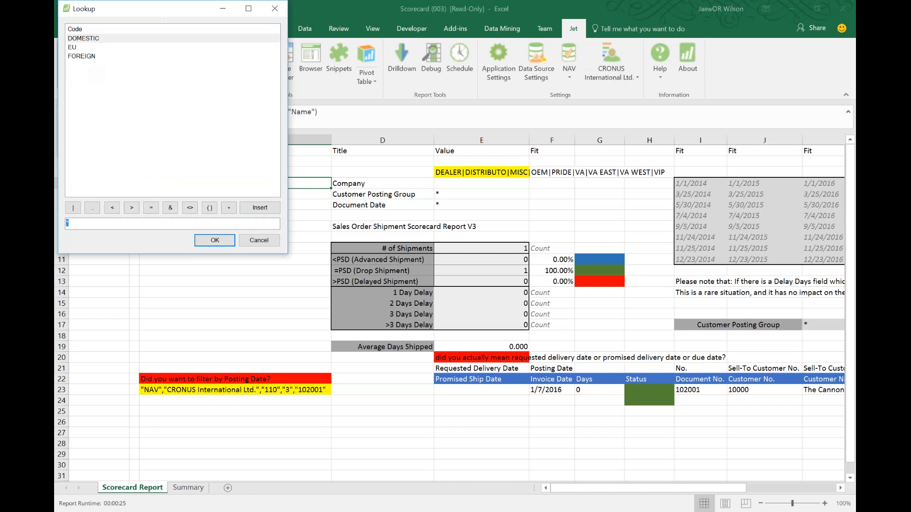
{"action": "key", "text": "Return"}
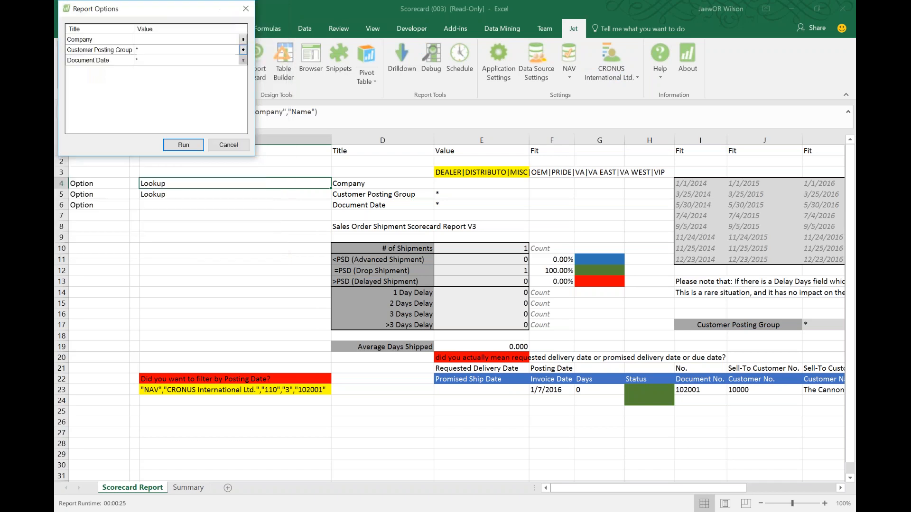
{"action": "left_click", "coordinate": [229, 145]}
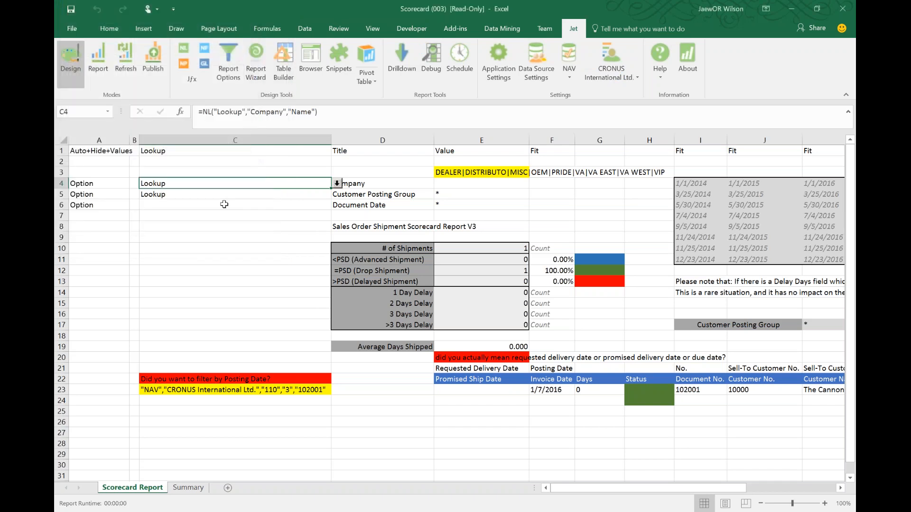
Set the Company option's value in E4 to *
{"action": "double_click", "coordinate": [465, 182]}
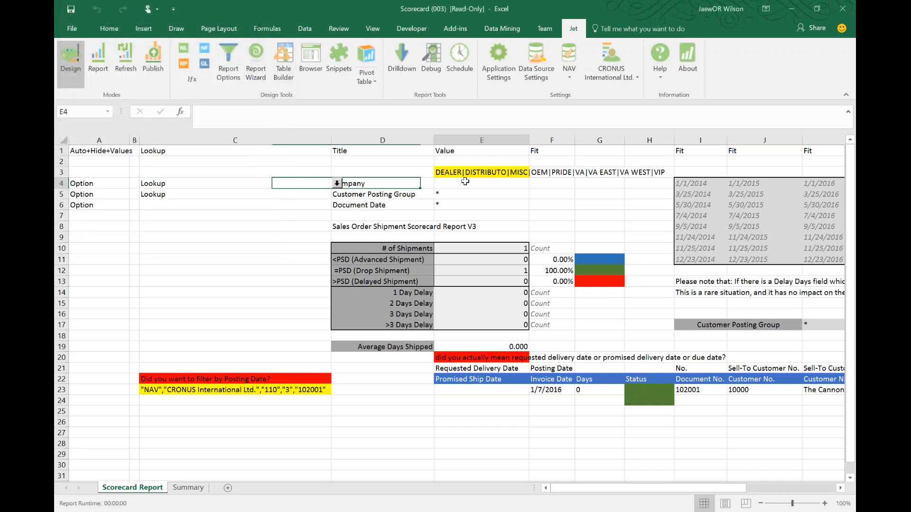
{"action": "type", "text": "*"}
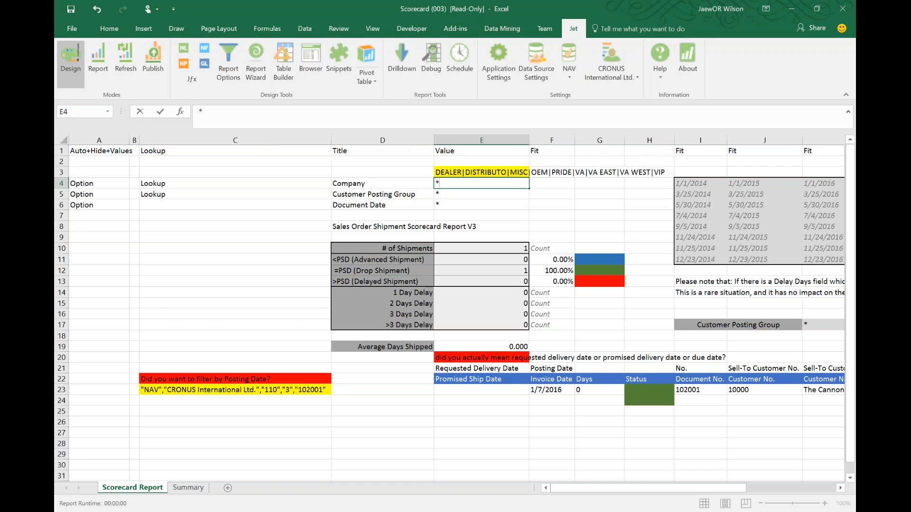
{"action": "key", "text": "Return"}
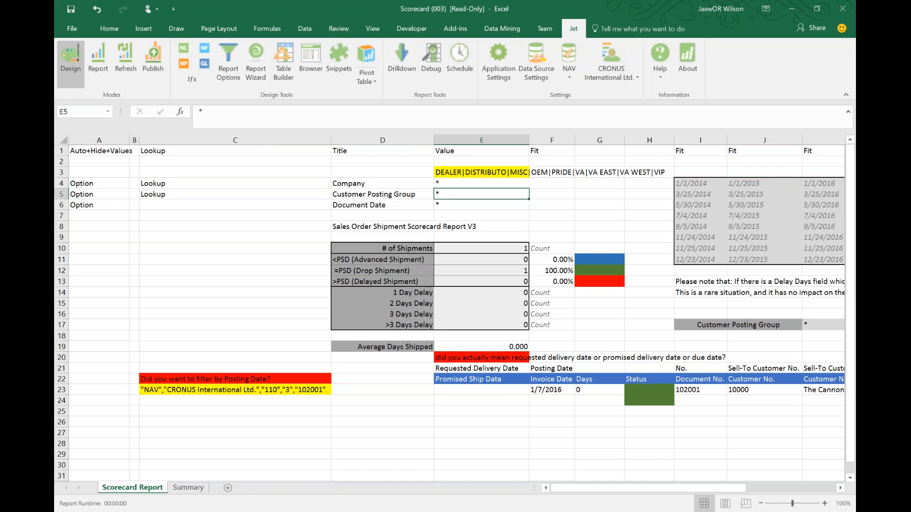
Insert a blank column before column C and head it Company in C22, fitting the column width to the text
{"action": "left_click", "coordinate": [226, 390]}
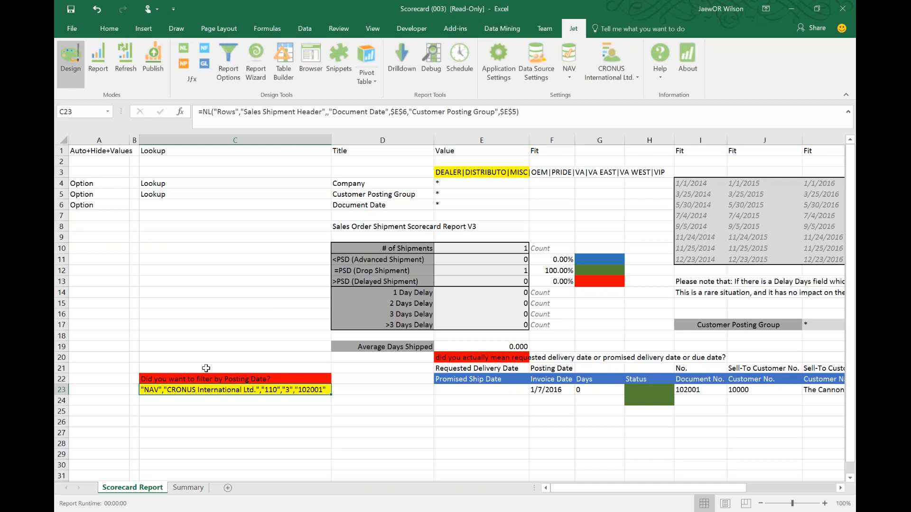
{"action": "left_click", "coordinate": [223, 141]}
{"action": "right_click", "coordinate": [224, 141]}
{"action": "left_click", "coordinate": [248, 218]}
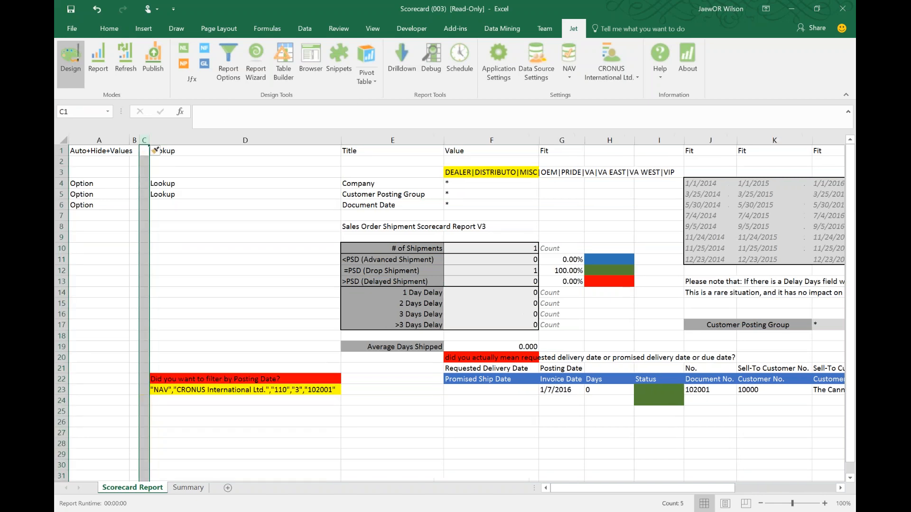
{"action": "left_click", "coordinate": [143, 380]}
{"action": "left_click", "coordinate": [144, 381]}
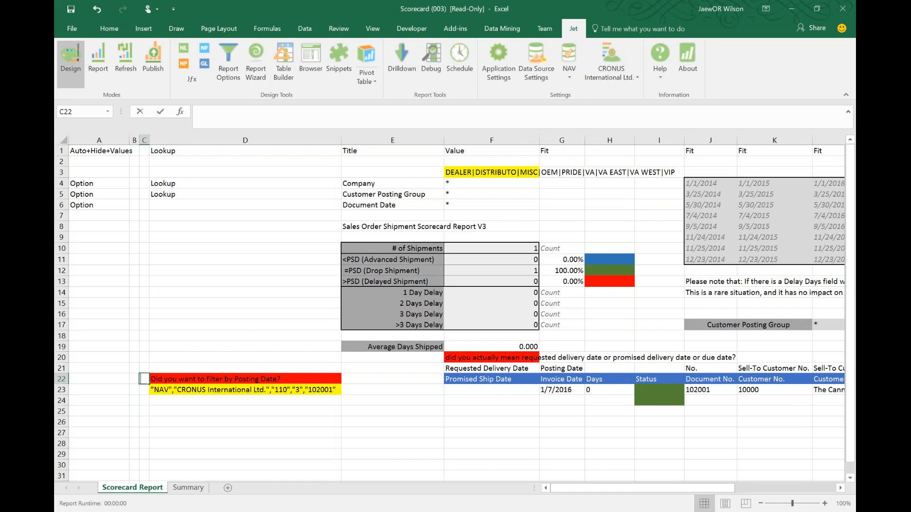
{"action": "type", "text": "Company"}
{"action": "key", "text": "Return"}
{"action": "double_click", "coordinate": [149, 140]}
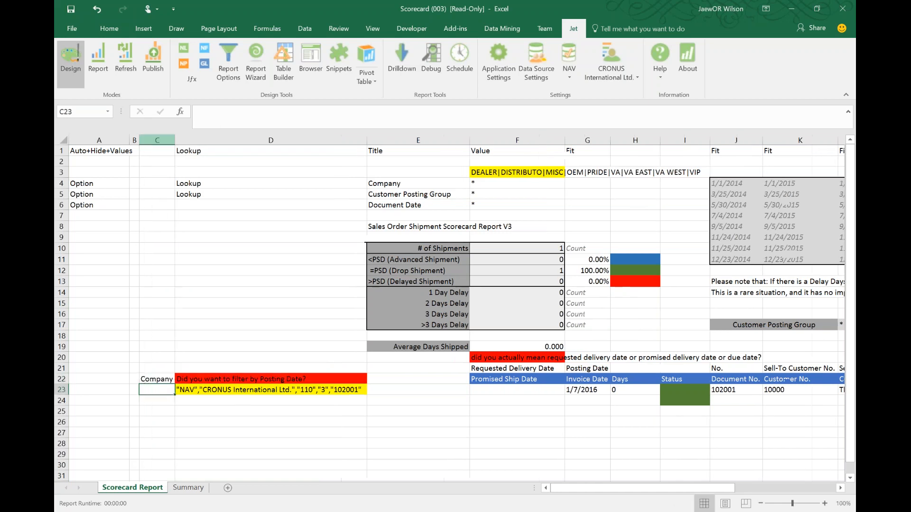
Fill cell C23 below the Company heading with yellow
{"action": "left_click", "coordinate": [109, 28]}
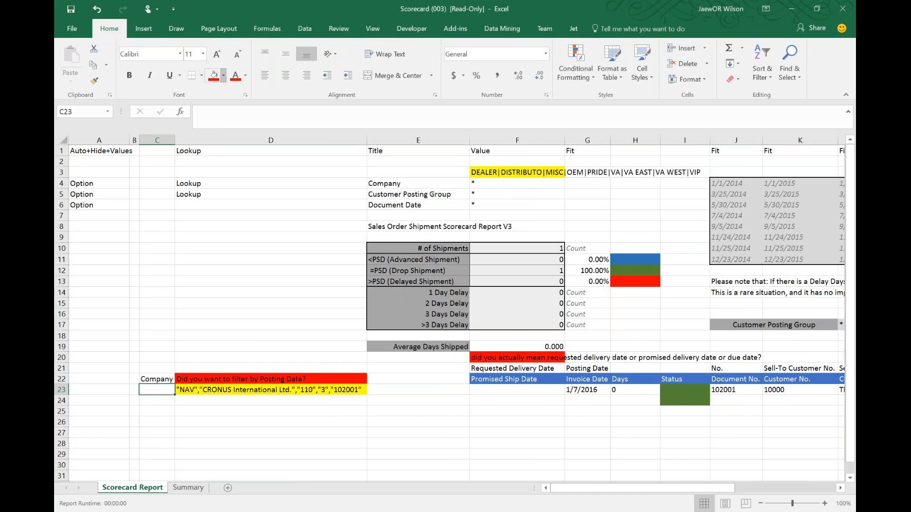
{"action": "left_click", "coordinate": [224, 75]}
{"action": "left_click", "coordinate": [235, 163]}
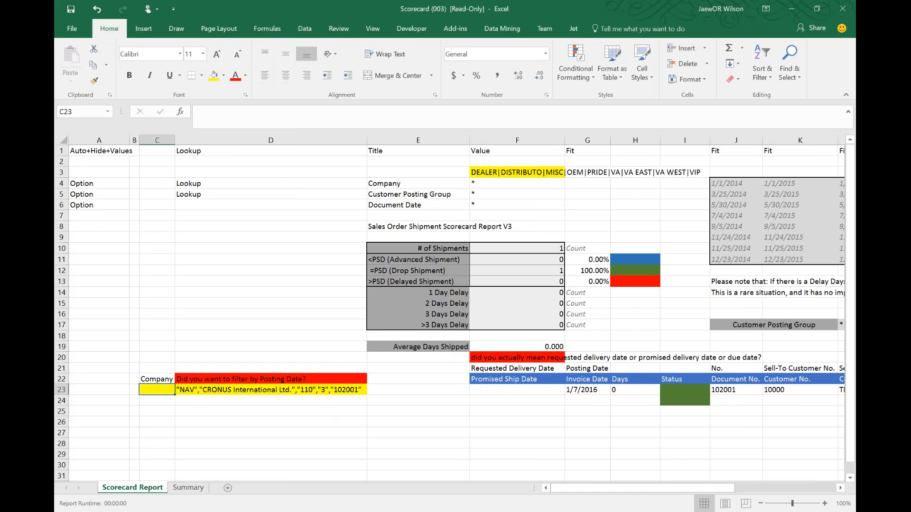
Enter =nl("rows", "company", "name", "name", $F$4) in C23 and widen column C to fit the result
{"action": "key", "text": "Left"}
{"action": "key", "text": "Right"}
{"action": "key", "text": "F2"}
{"action": "type", "text": "=nl(\"rows\", \"com"}
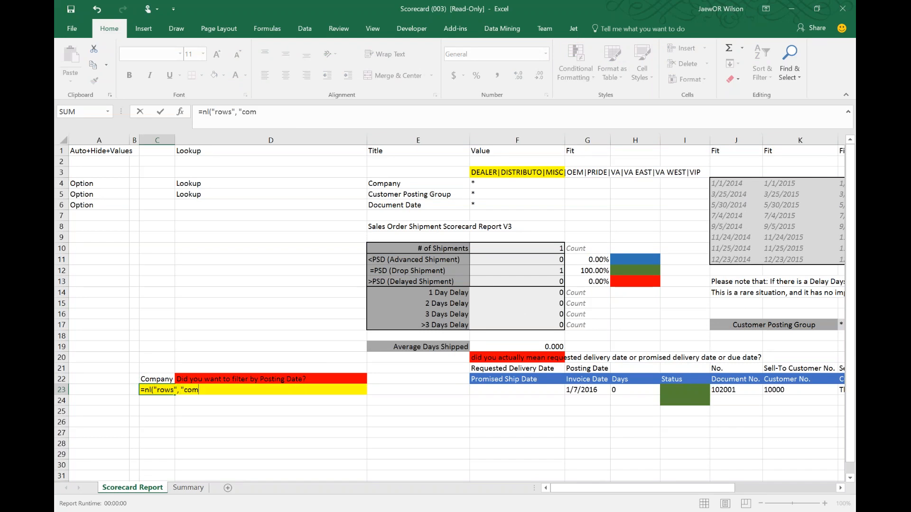
{"action": "type", "text": "pany\", \"name\", \"name\","}
{"action": "left_click", "coordinate": [487, 183]}
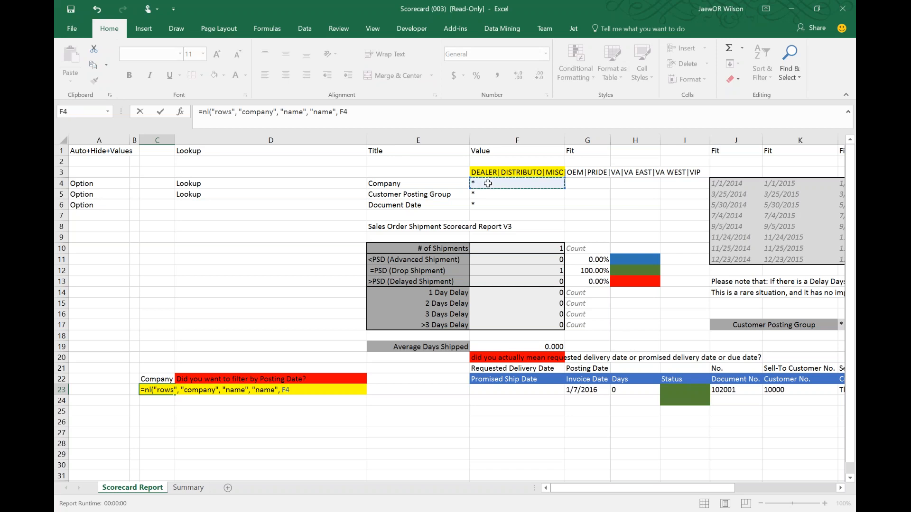
{"action": "key", "text": "Return"}
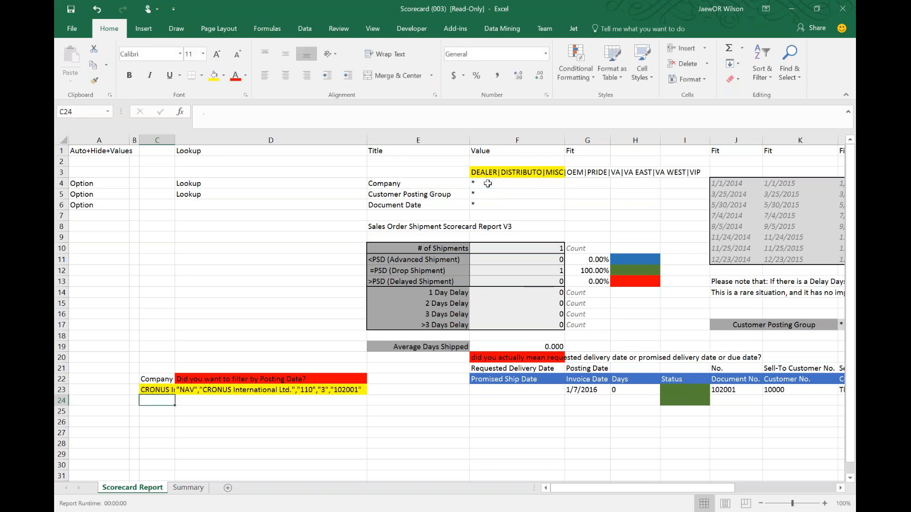
{"action": "double_click", "coordinate": [174, 140]}
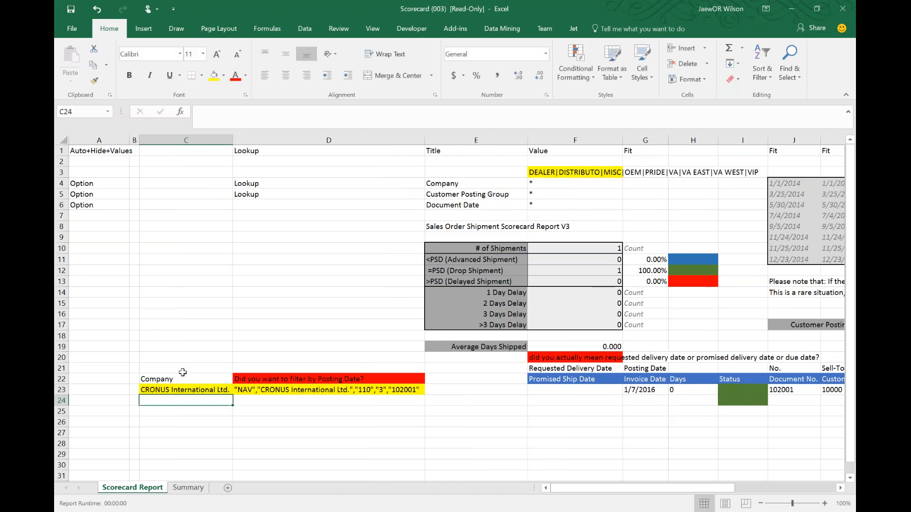
Add a Company= filter to the Sales Shipment Header rows function in D23, referencing $C23
{"action": "left_click", "coordinate": [196, 391]}
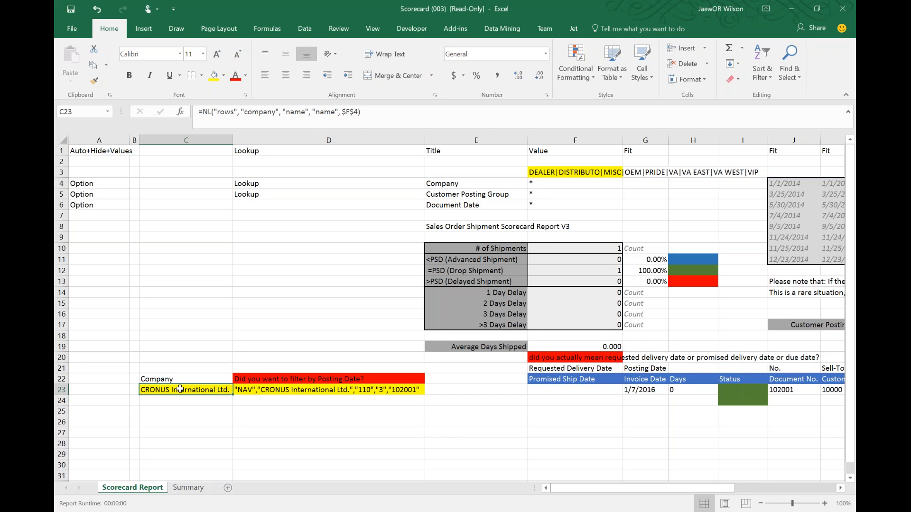
{"action": "left_click", "coordinate": [286, 382]}
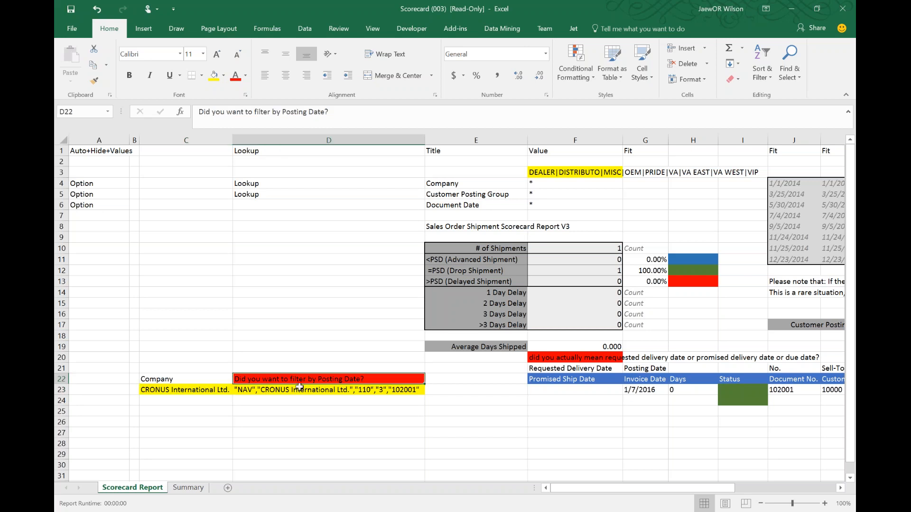
{"action": "left_click", "coordinate": [299, 386]}
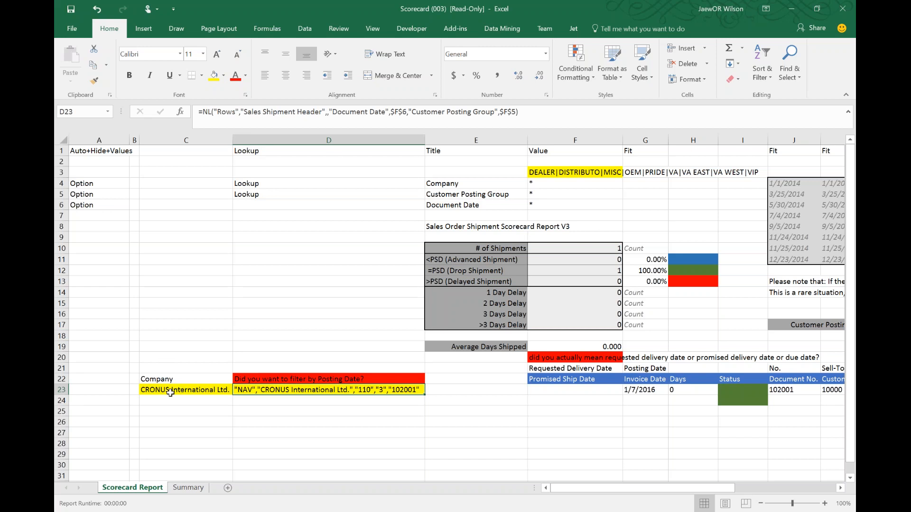
{"action": "left_click", "coordinate": [573, 29]}
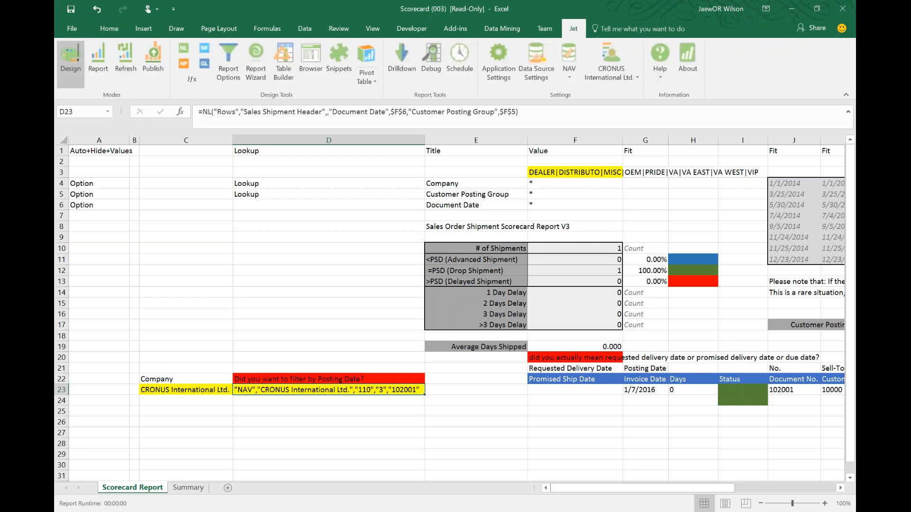
{"action": "left_click", "coordinate": [183, 48]}
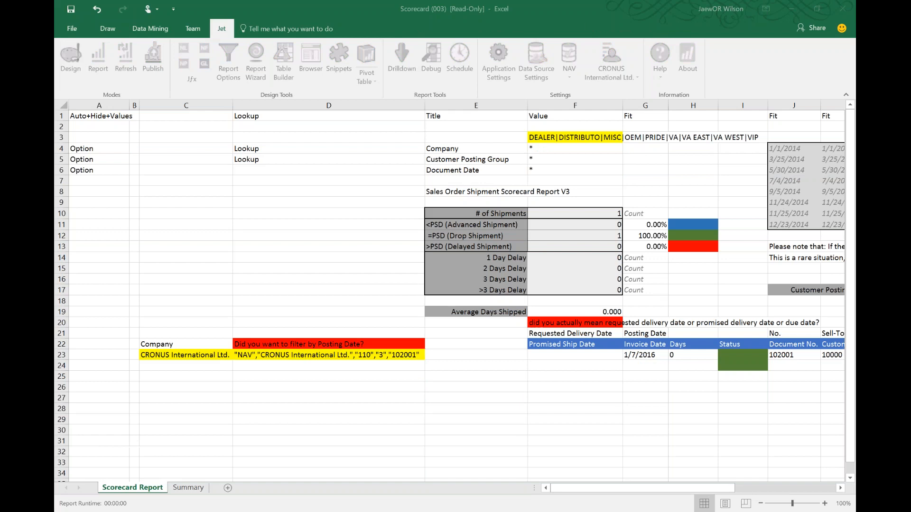
{"action": "left_click", "coordinate": [280, 349]}
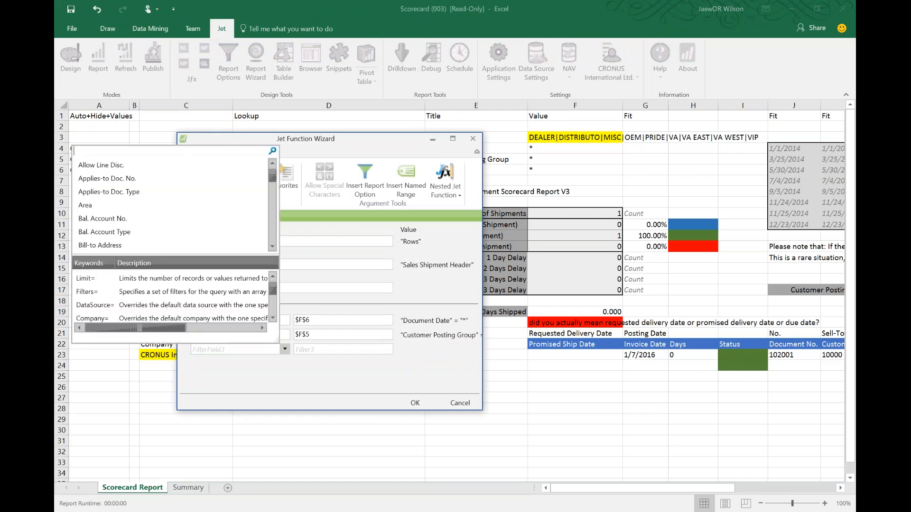
{"action": "type", "text": "comp"}
{"action": "key", "text": "Return"}
{"action": "key", "text": "Tab"}
{"action": "left_click", "coordinate": [158, 355]}
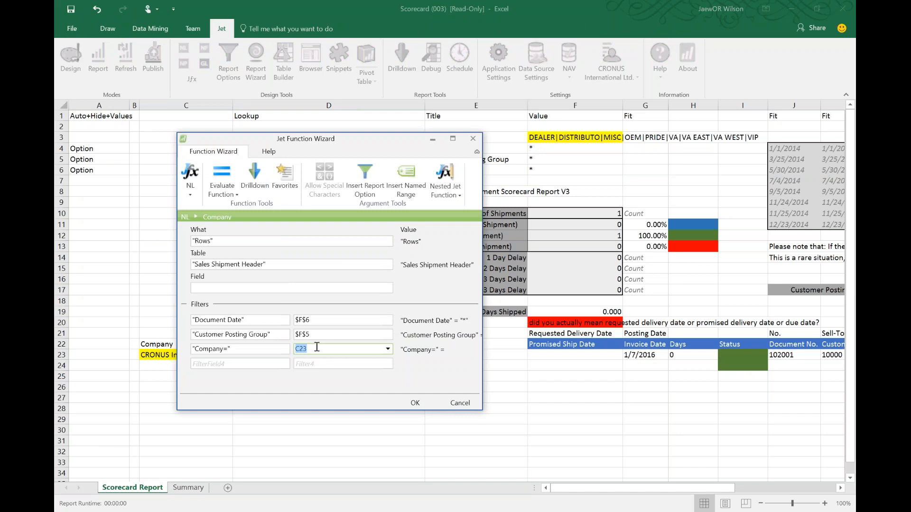
{"action": "key", "text": "F4"}
{"action": "key", "text": "F4"}
{"action": "key", "text": "F4"}
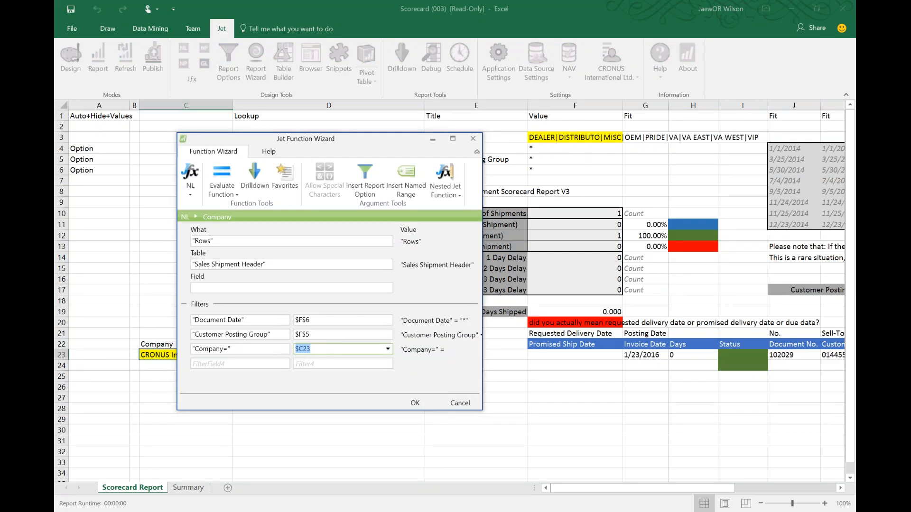
{"action": "key", "text": "Return"}
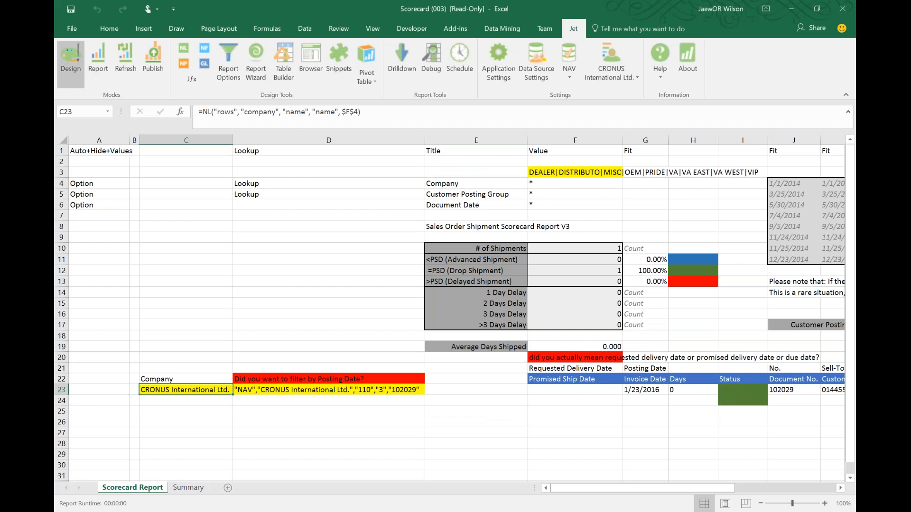
{"action": "key", "text": "shift+Right"}
{"action": "key", "text": "shift+Left"}
{"action": "key", "text": "Left"}
{"action": "key", "text": "Right"}
{"action": "key", "text": "shift+Right"}
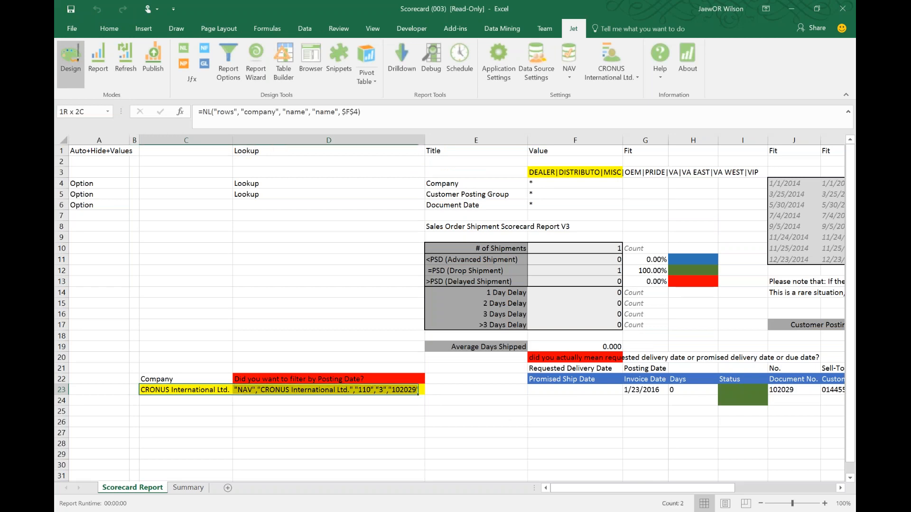
{"action": "key", "text": "ctrl+c"}
{"action": "key", "text": "ctrl+v"}
{"action": "key", "text": "Down"}
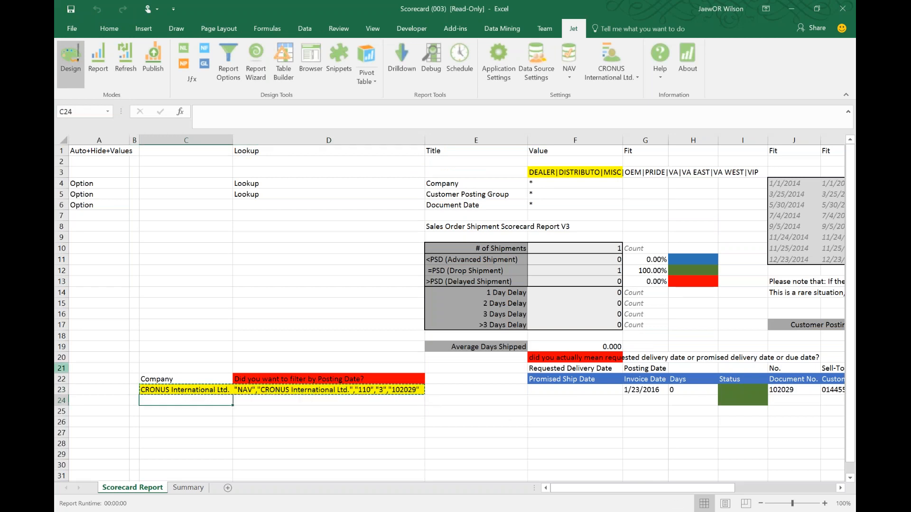
Copy the whole of row 23 into rows 27, 28 and 29
{"action": "left_click", "coordinate": [61, 391]}
{"action": "key", "text": "ctrl+c"}
{"action": "key", "text": "Down"}
{"action": "key", "text": "Down"}
{"action": "key", "text": "Down"}
{"action": "key", "text": "Down"}
{"action": "key", "text": "ctrl+v"}
{"action": "key", "text": "Down"}
{"action": "key", "text": "ctrl+v"}
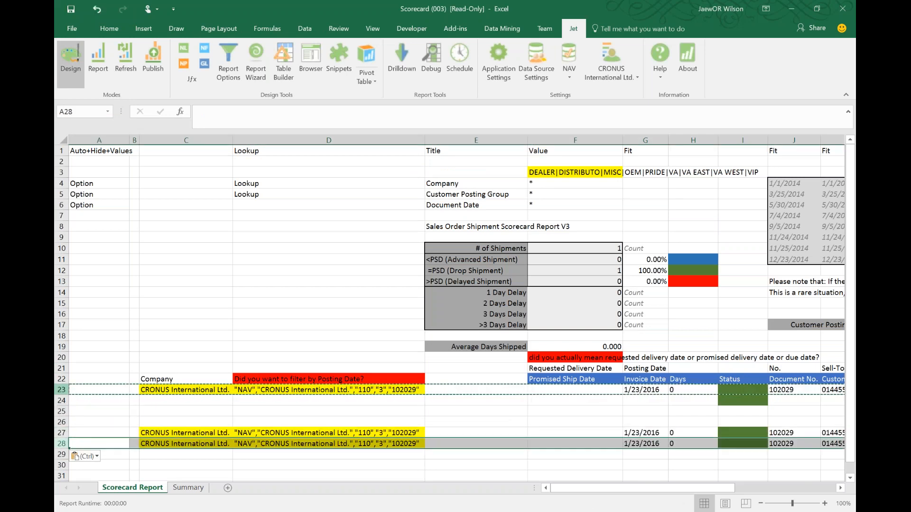
{"action": "key", "text": "Down"}
{"action": "key", "text": "ctrl+v"}
Replace the company functions in C27, C28 and C29 with the sample names CompanyA, CompanyB and Commpany C
{"action": "key", "text": "Down"}
{"action": "key", "text": "Up"}
{"action": "key", "text": "Up"}
{"action": "key", "text": "Right"}
{"action": "key", "text": "Up"}
{"action": "key", "text": "Right"}
{"action": "key", "text": "Right"}
{"action": "key", "text": "Left"}
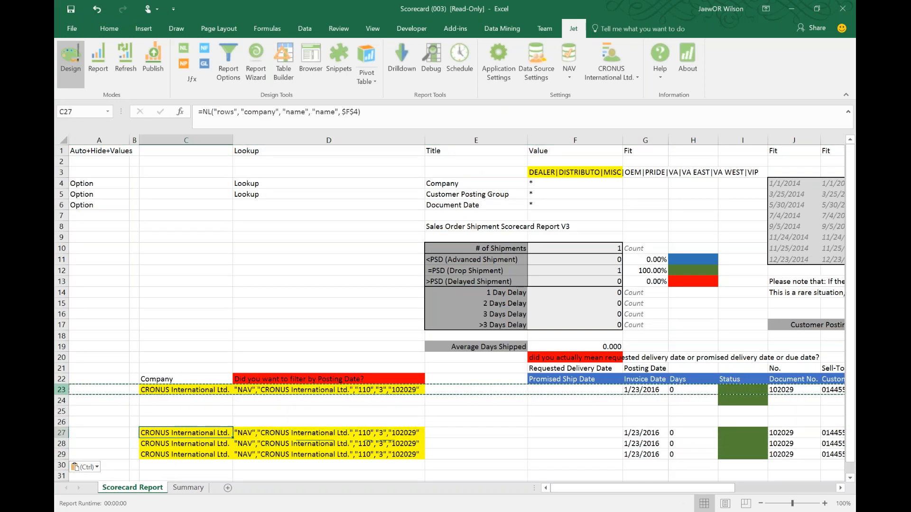
{"action": "type", "text": "CompanyA"}
{"action": "key", "text": "Return"}
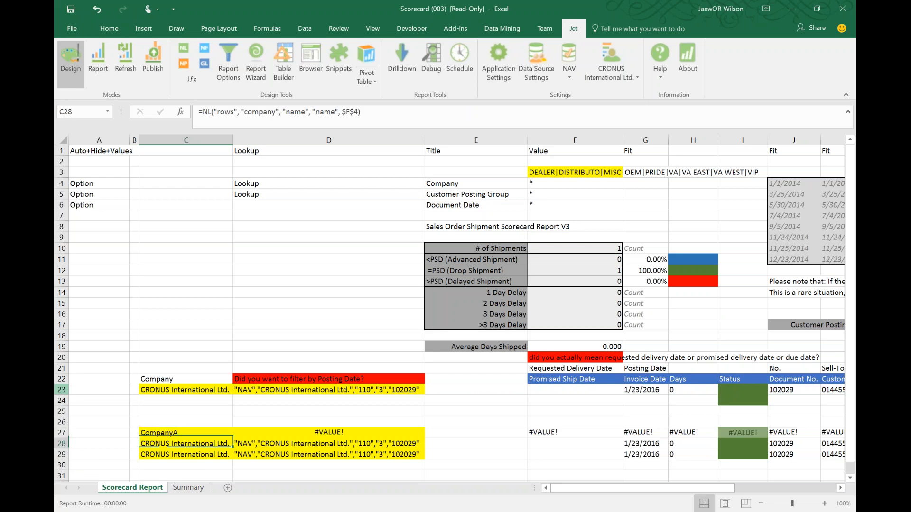
{"action": "type", "text": "CompanyB"}
{"action": "key", "text": "Return"}
{"action": "type", "text": "Com pan"}
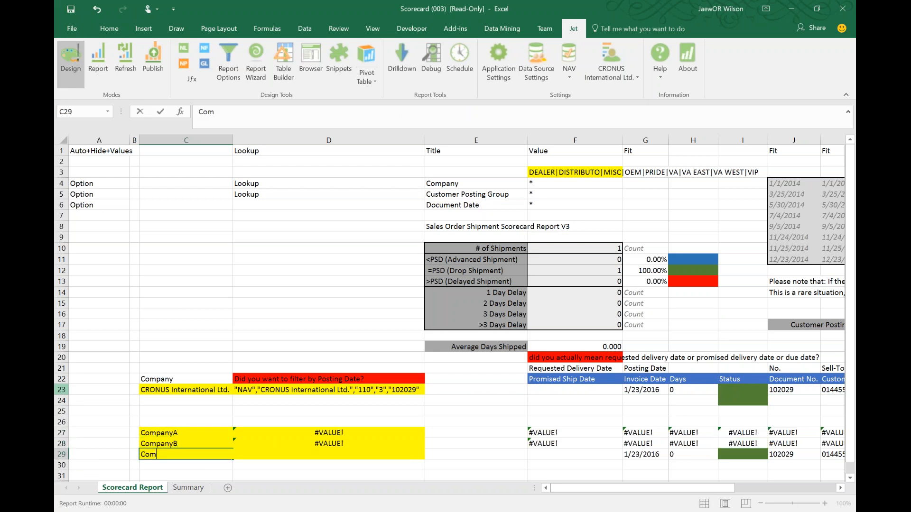
{"action": "key", "text": "BackSpace"}
{"action": "key", "text": "BackSpace"}
{"action": "key", "text": "BackSpace"}
{"action": "key", "text": "BackSpace"}
{"action": "type", "text": "mpany C"}
{"action": "key", "text": "Tab"}
Examine which company cell the Company= filter references in the functions in D27, D28 and D29
{"action": "key", "text": "Up"}
{"action": "key", "text": "Up"}
{"action": "key", "text": "F2"}
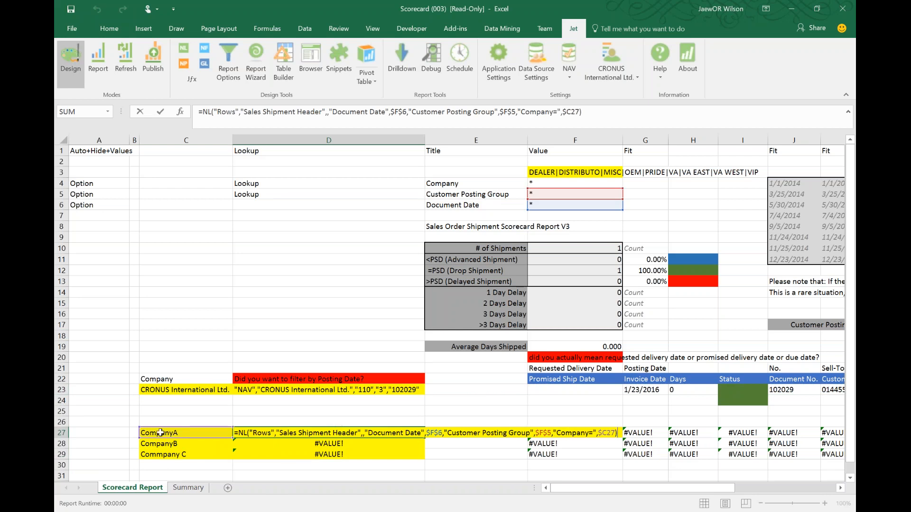
{"action": "key", "text": "Return"}
{"action": "key", "text": "F2"}
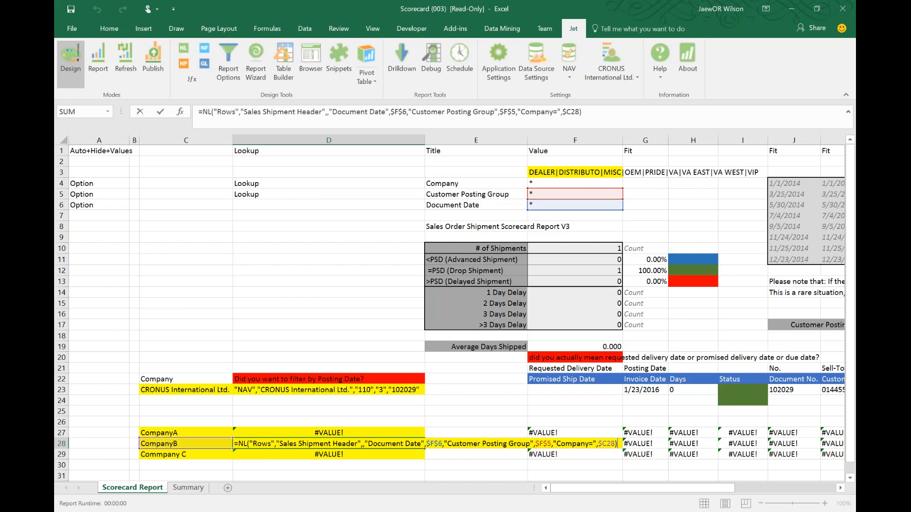
{"action": "key", "text": "Return"}
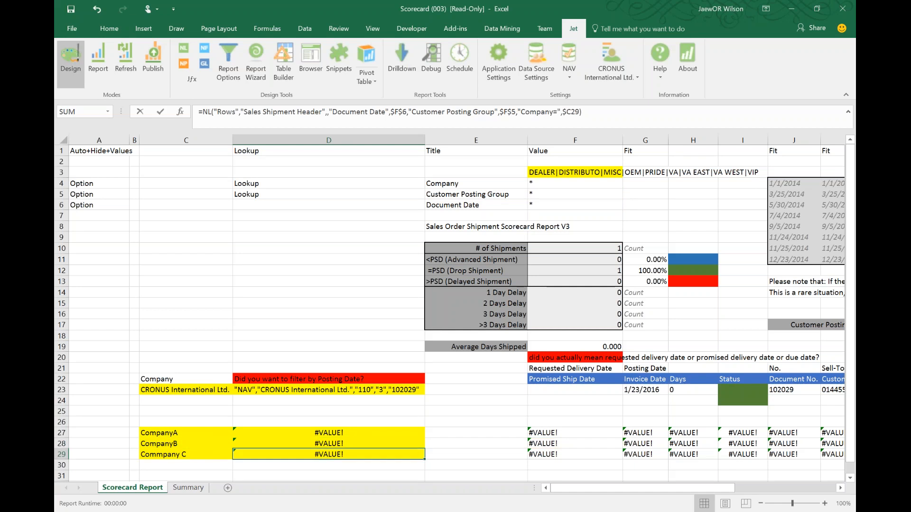
{"action": "key", "text": "F2"}
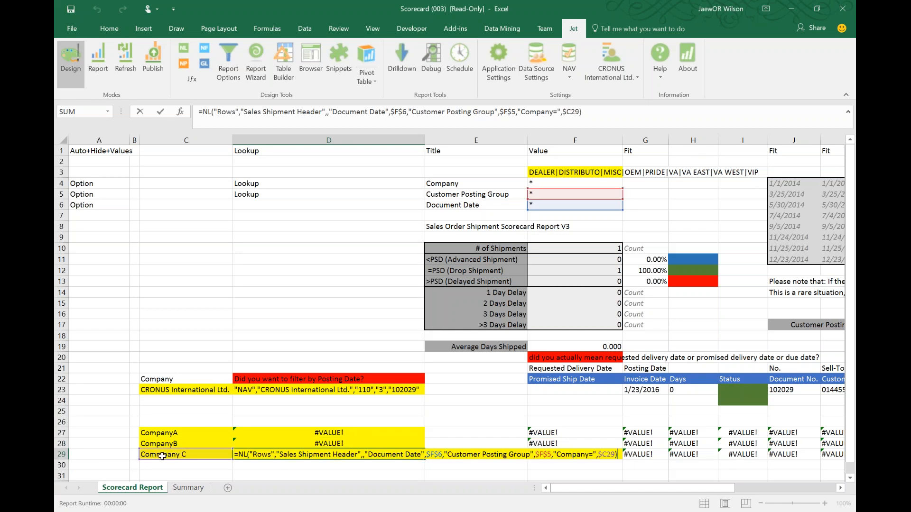
{"action": "key", "text": "Escape"}
Undo the sample company names and the copied rows in rows 27 to 29
{"action": "key", "text": "ctrl+z"}
{"action": "key", "text": "ctrl+z"}
{"action": "key", "text": "ctrl+z"}
{"action": "key", "text": "ctrl+z"}
{"action": "key", "text": "ctrl+z"}
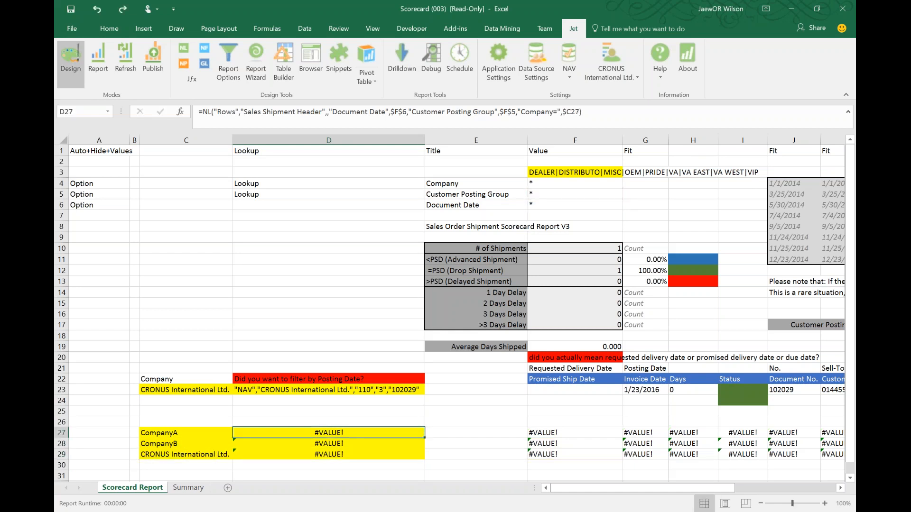
{"action": "key", "text": "ctrl+z"}
{"action": "key", "text": "ctrl+z"}
{"action": "key", "text": "ctrl+z"}
{"action": "key", "text": "ctrl+z"}
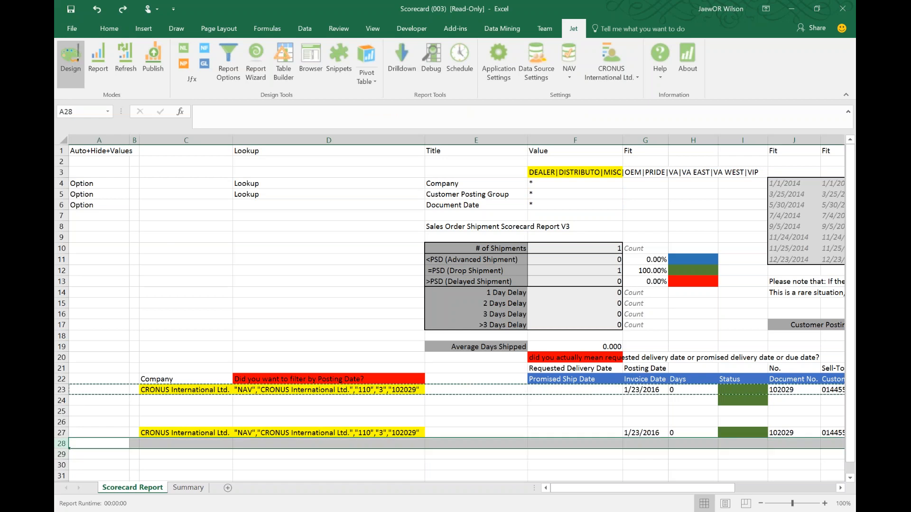
Examine the company rows function in C23 and the Sales Shipment Header rows function in D23
{"action": "left_click", "coordinate": [179, 398]}
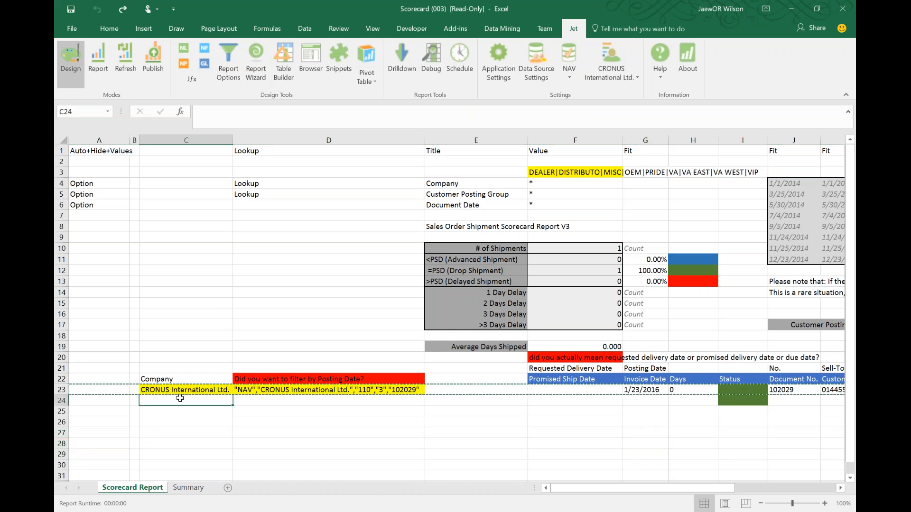
{"action": "left_click", "coordinate": [194, 392]}
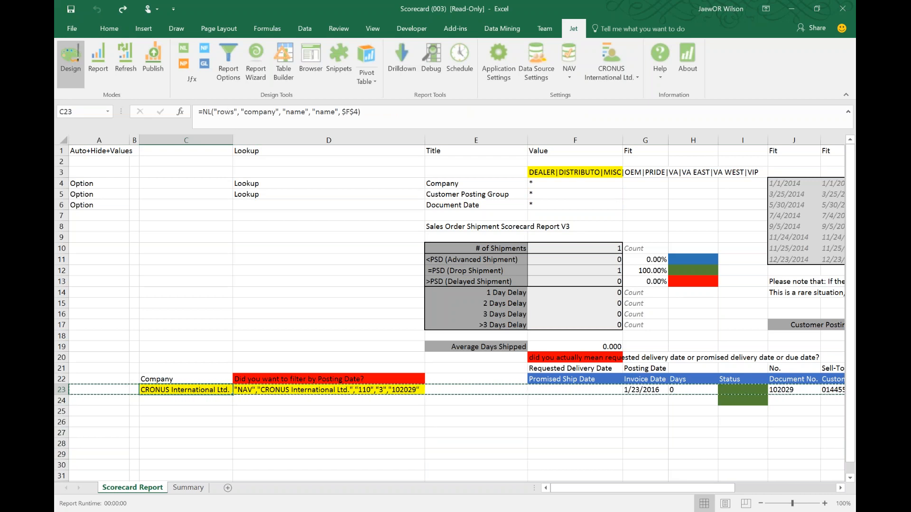
{"action": "left_click", "coordinate": [310, 391]}
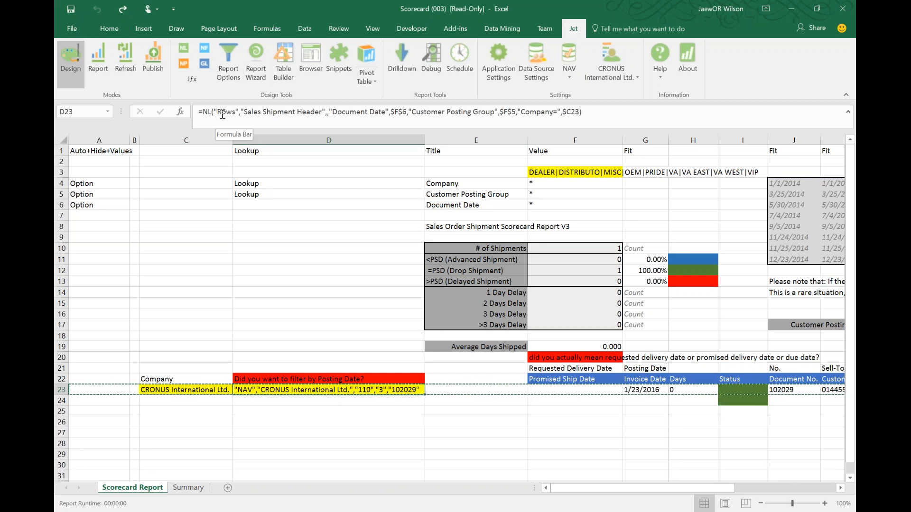
Add a "company=" filter referencing $C23 to the Sales Shipment Line quantity sum under Qty. Shipped in Q23
{"action": "key", "text": "Right"}
{"action": "key", "text": "Right"}
{"action": "key", "text": "Right"}
{"action": "key", "text": "Right"}
{"action": "key", "text": "Right"}
{"action": "key", "text": "Right"}
{"action": "key", "text": "Right"}
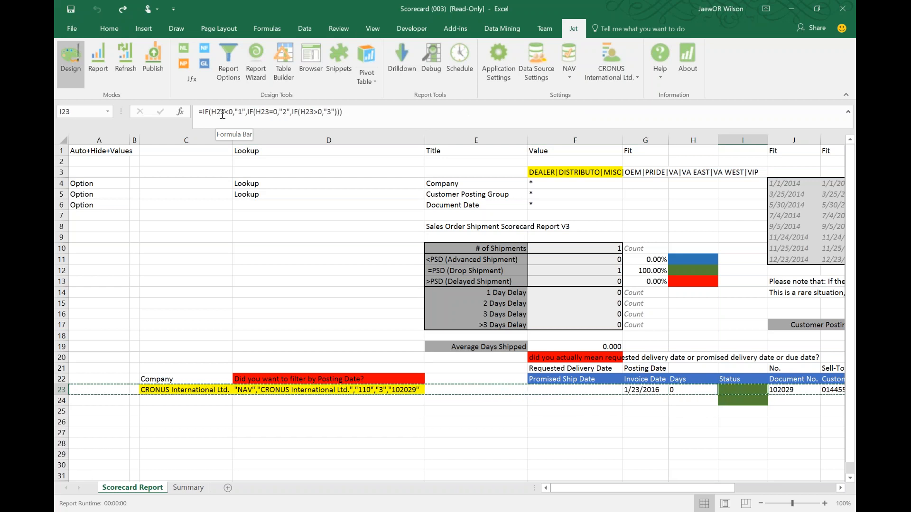
{"action": "key", "text": "Right"}
{"action": "key", "text": "Right"}
{"action": "key", "text": "Right"}
{"action": "key", "text": "Right"}
{"action": "key", "text": "Right"}
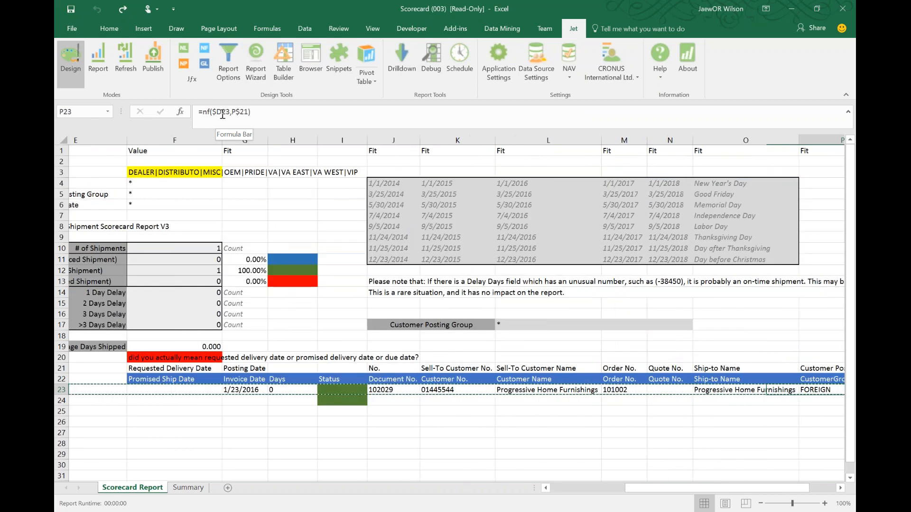
{"action": "key", "text": "Right"}
{"action": "left_click", "coordinate": [461, 116]}
{"action": "type", "text": ", "}
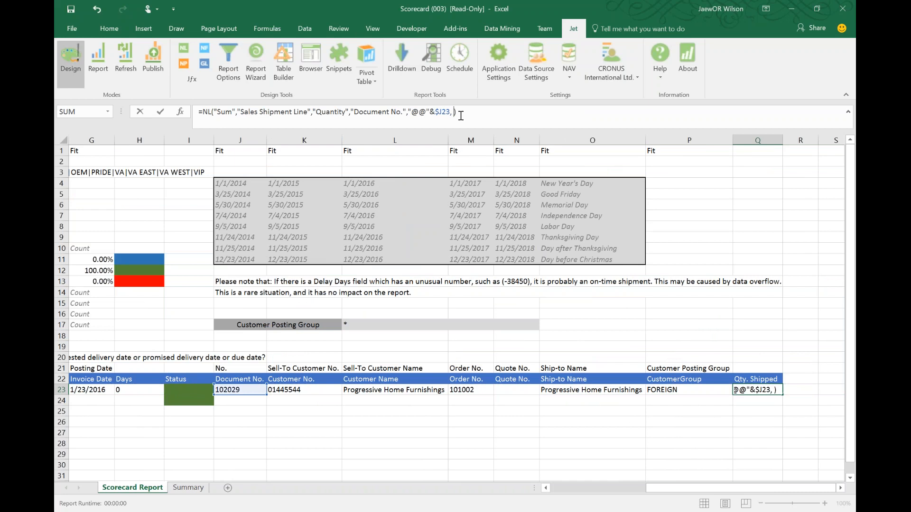
{"action": "type", "text": "\"compan="}
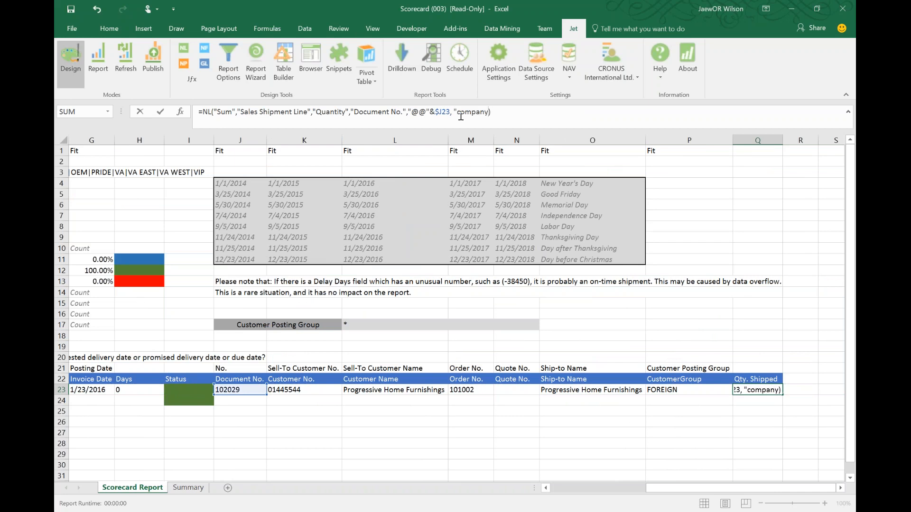
{"action": "key", "text": "BackSpace"}
{"action": "type", "text": "y=\","}
{"action": "scroll", "coordinate": [168, 392], "scroll_direction": "left", "scroll_amount": 5}
{"action": "left_click", "coordinate": [168, 391]}
{"action": "key", "text": "F4"}
{"action": "key", "text": "F4"}
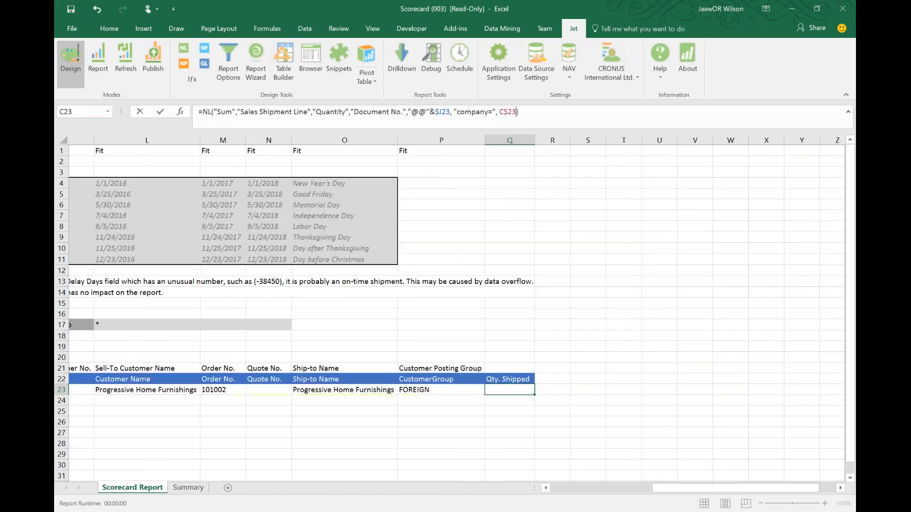
{"action": "key", "text": "F4"}
{"action": "key", "text": "Return"}
Review the remaining formulas in row 23, going back from the Qty. Shipped cell to column A
{"action": "key", "text": "Up"}
{"action": "key", "text": "Left"}
{"action": "key", "text": "Left"}
{"action": "key", "text": "Left"}
{"action": "key", "text": "Left"}
{"action": "key", "text": "Left"}
{"action": "key", "text": "Left"}
{"action": "key", "text": "Left"}
{"action": "key", "text": "Left"}
{"action": "key", "text": "Left"}
{"action": "key", "text": "Left"}
{"action": "key", "text": "Left"}
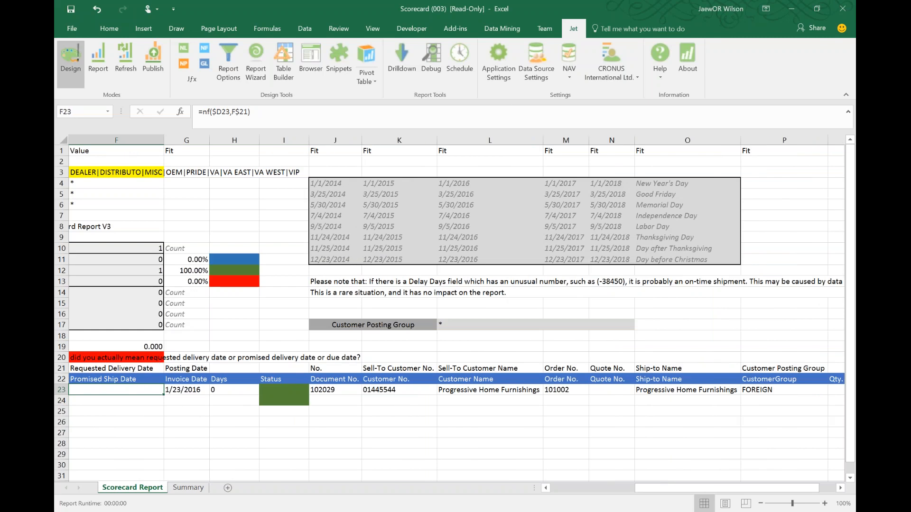
{"action": "key", "text": "Left"}
{"action": "key", "text": "Left"}
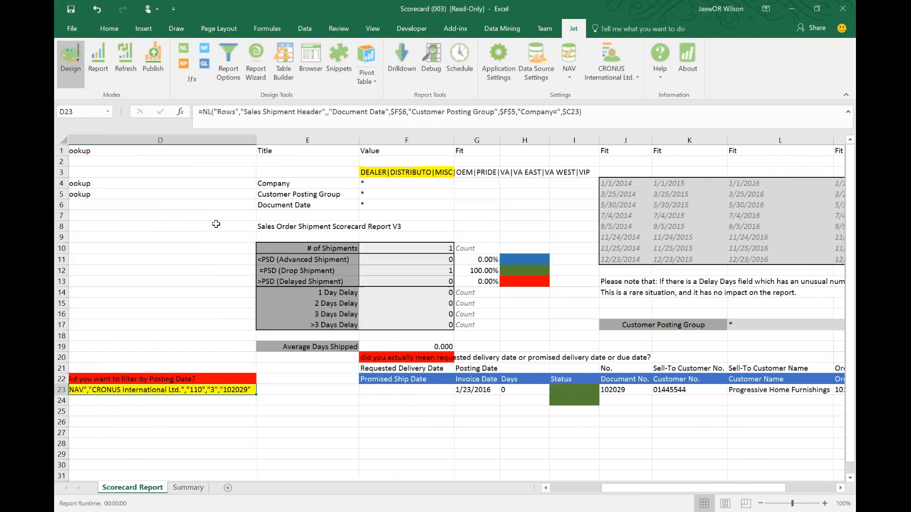
{"action": "key", "text": "Left"}
{"action": "key", "text": "Left"}
{"action": "key", "text": "Left"}
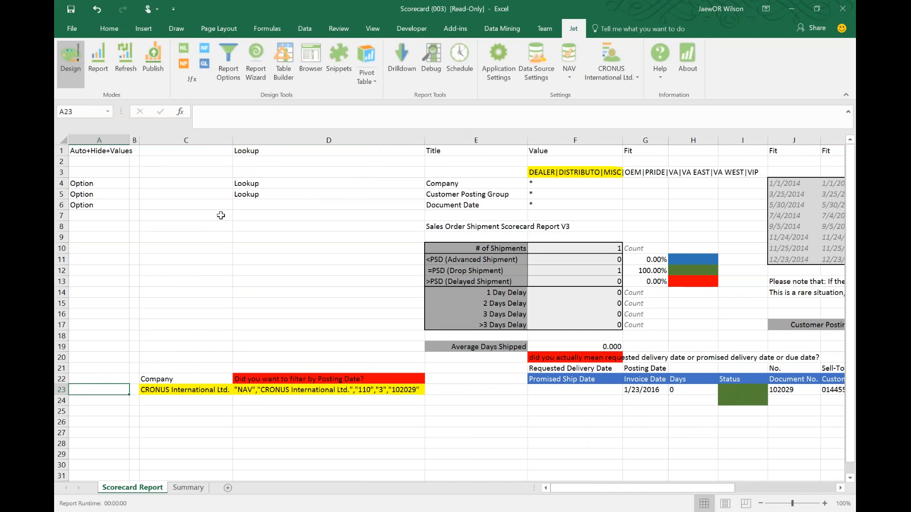
Append +Hide to the Lookup tag in D1 so it reads Lookup+Hide
{"action": "left_click", "coordinate": [268, 152]}
{"action": "left_click", "coordinate": [232, 114]}
{"action": "type", "text": "+Hide"}
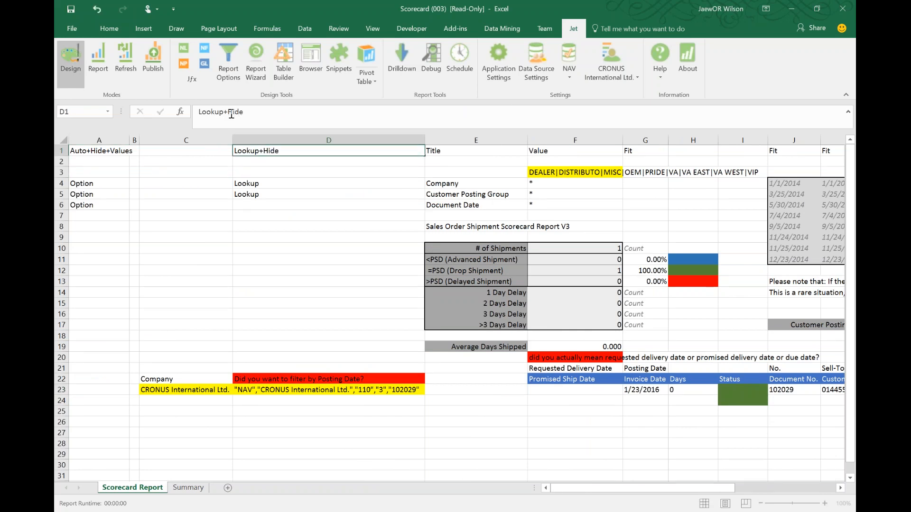
{"action": "key", "text": "Return"}
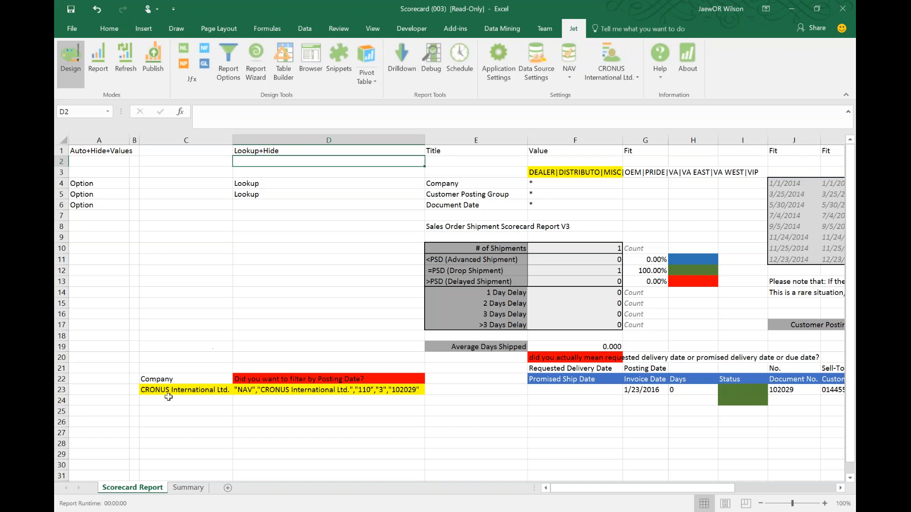
Copy the formatting of the Promised Ship Date heading in F22 onto the Company heading in C22
{"action": "left_click", "coordinate": [173, 380]}
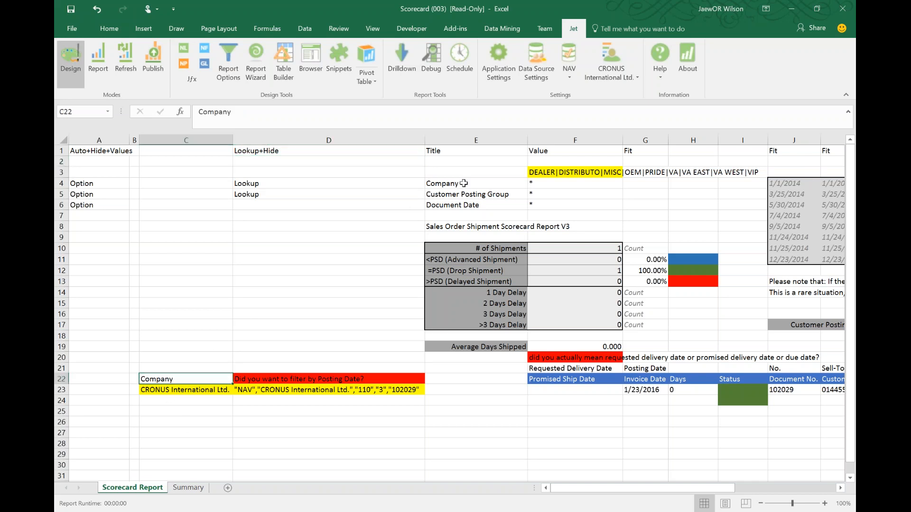
{"action": "left_click", "coordinate": [109, 29]}
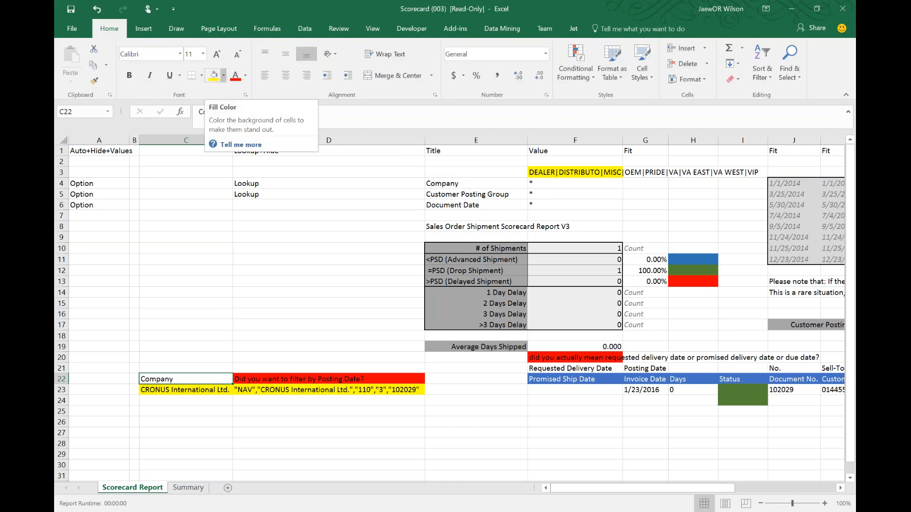
{"action": "left_click", "coordinate": [224, 75]}
{"action": "left_click", "coordinate": [575, 379]}
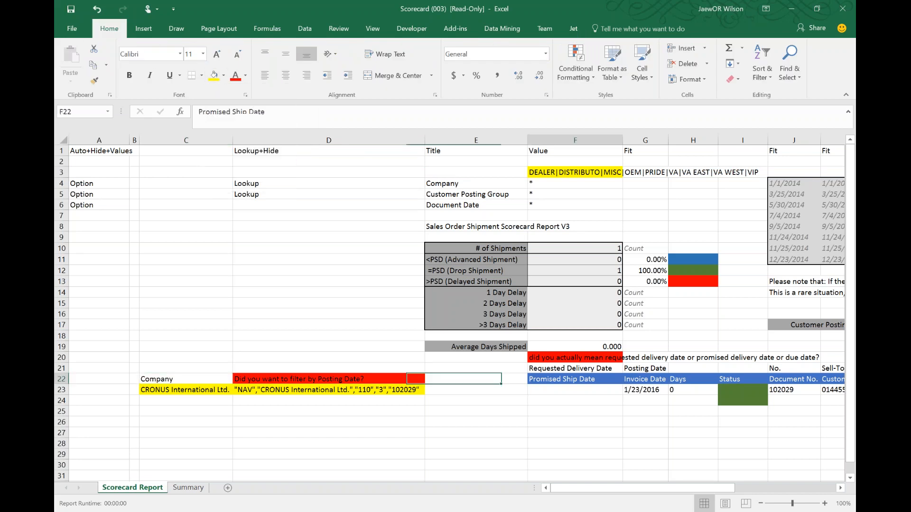
{"action": "left_click", "coordinate": [95, 80]}
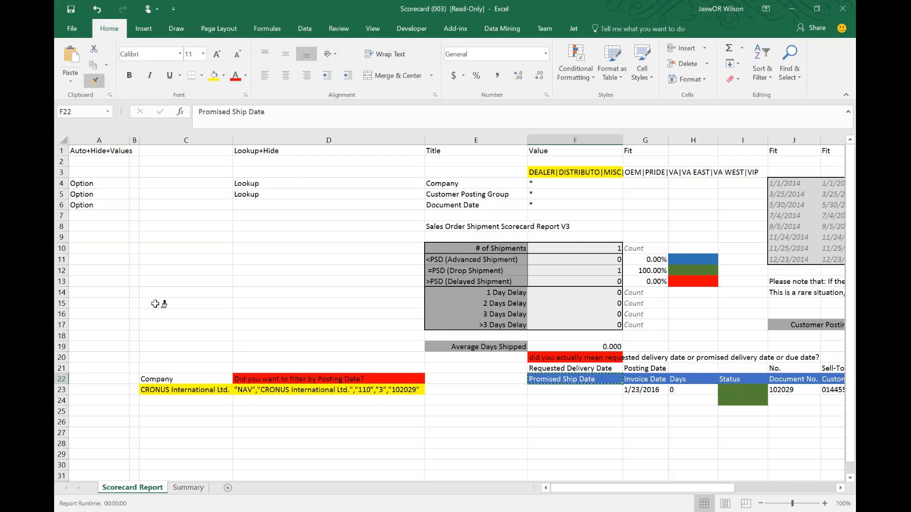
{"action": "left_click", "coordinate": [200, 381]}
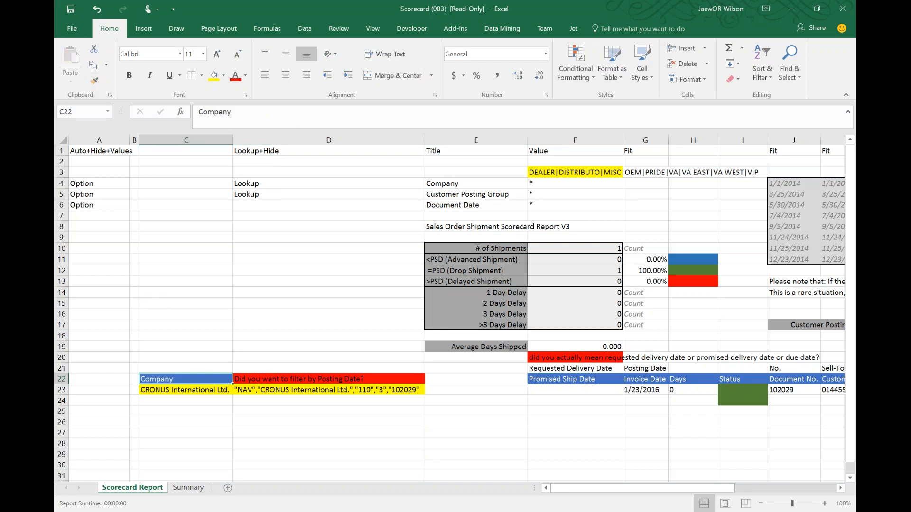
Move the red note "Did you want to filter by Posting Date?" from D22 up to D20
{"action": "key", "text": "Right"}
{"action": "key", "text": "ctrl+x"}
{"action": "key", "text": "Up"}
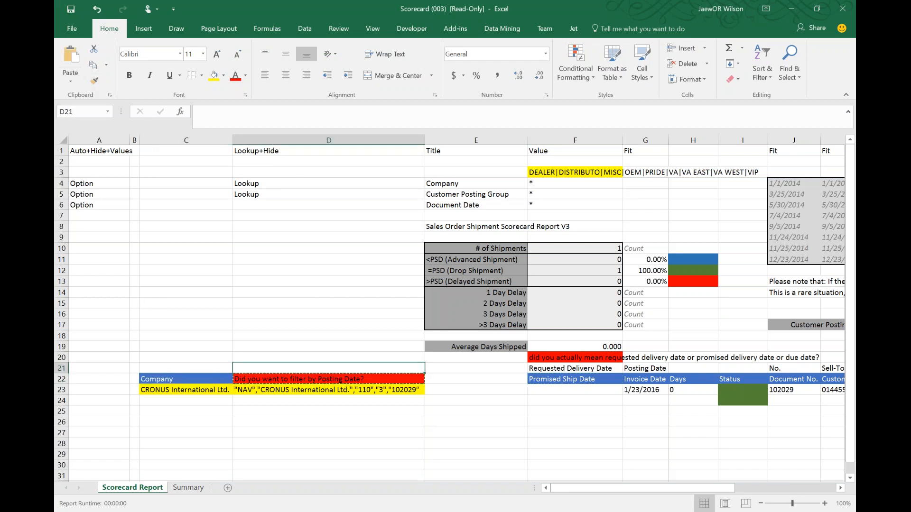
{"action": "key", "text": "ctrl+v"}
{"action": "key", "text": "ctrl+c"}
{"action": "key", "text": "Up"}
{"action": "key", "text": "ctrl+v"}
Enter the heading "Record Key, Data Dump" in D22 above the record key formula
{"action": "key", "text": "Down"}
{"action": "key", "text": "Down"}
{"action": "key", "text": "Down"}
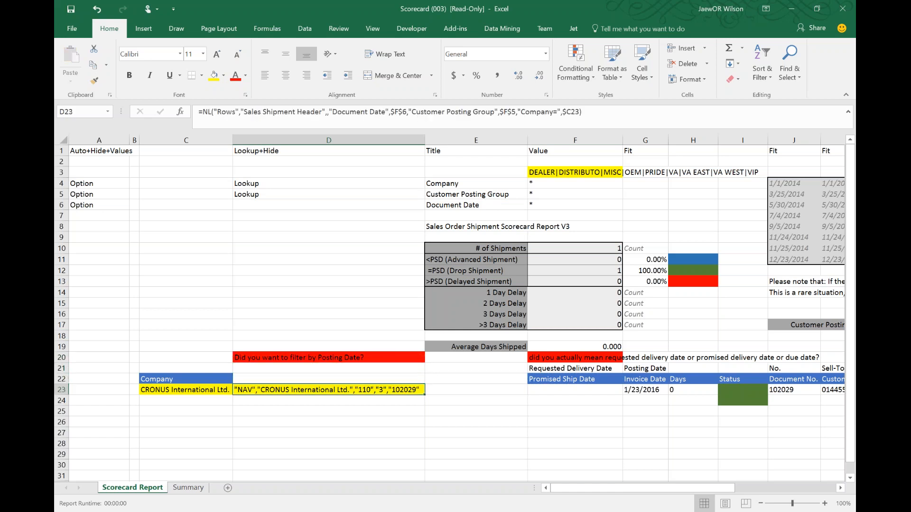
{"action": "key", "text": "Up"}
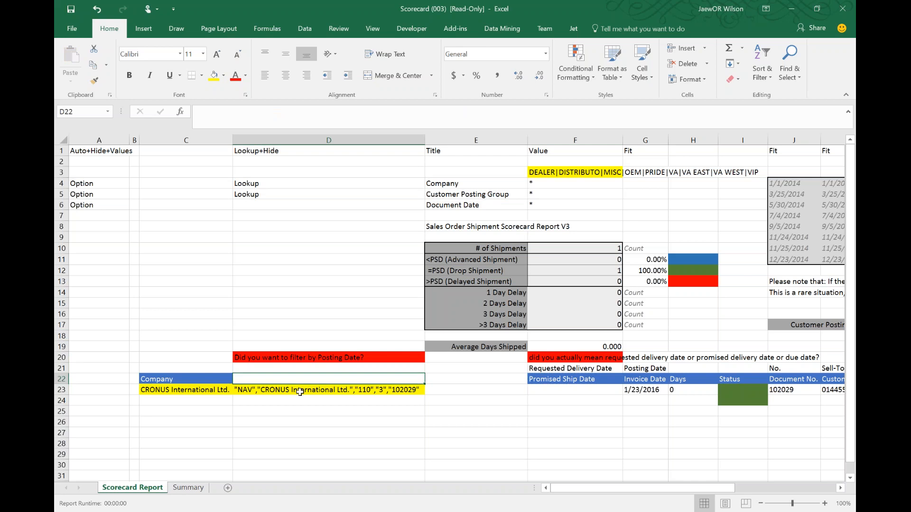
{"action": "type", "text": "Record"}
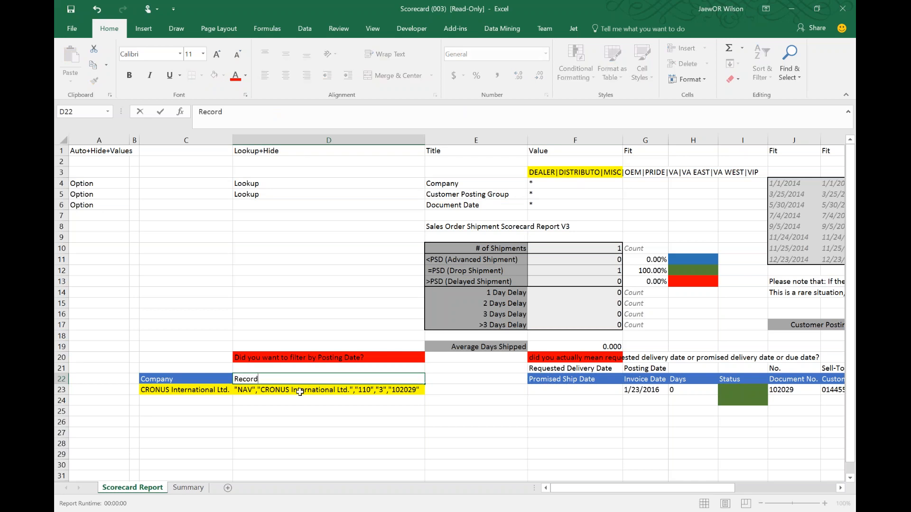
{"action": "type", "text": " Key, Data Damup"}
{"action": "key", "text": "BackSpace"}
{"action": "key", "text": "BackSpace"}
{"action": "key", "text": "BackSpace"}
{"action": "key", "text": "BackSpace"}
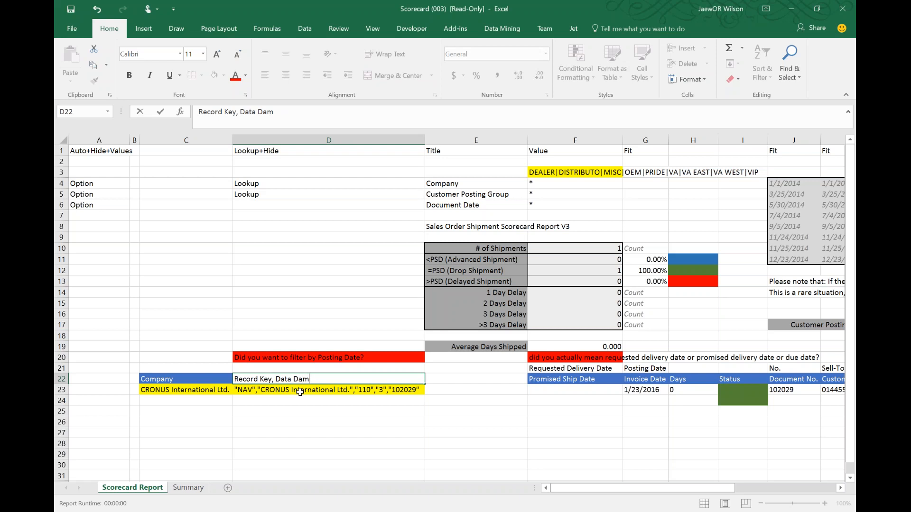
{"action": "type", "text": "ump"}
{"action": "key", "text": "Return"}
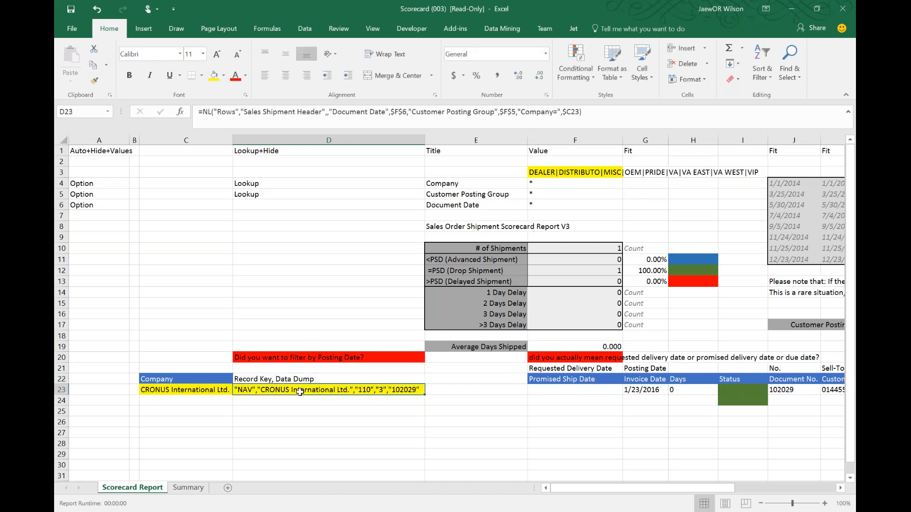
{"action": "key", "text": "Up"}
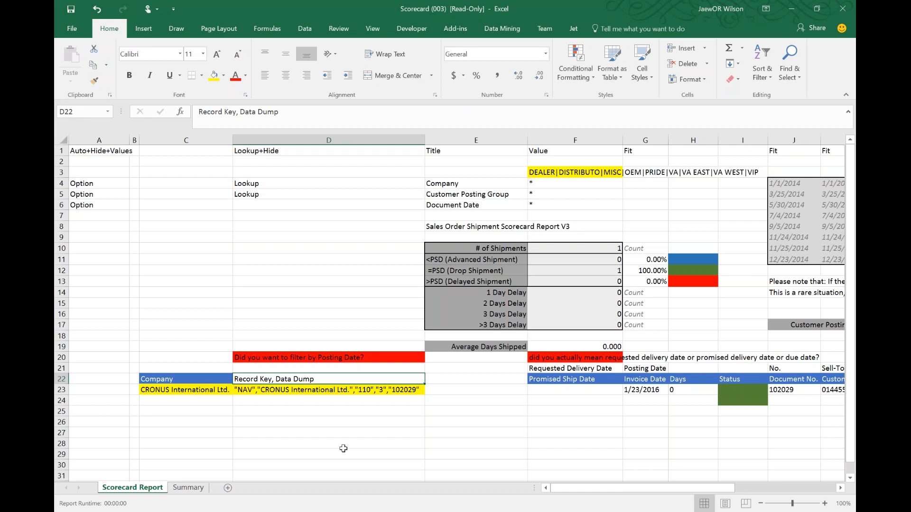
Switch to Chrome and search Google in a new tab for "onyx reporting deep dive replication"
{"action": "key", "text": "alt+Tab"}
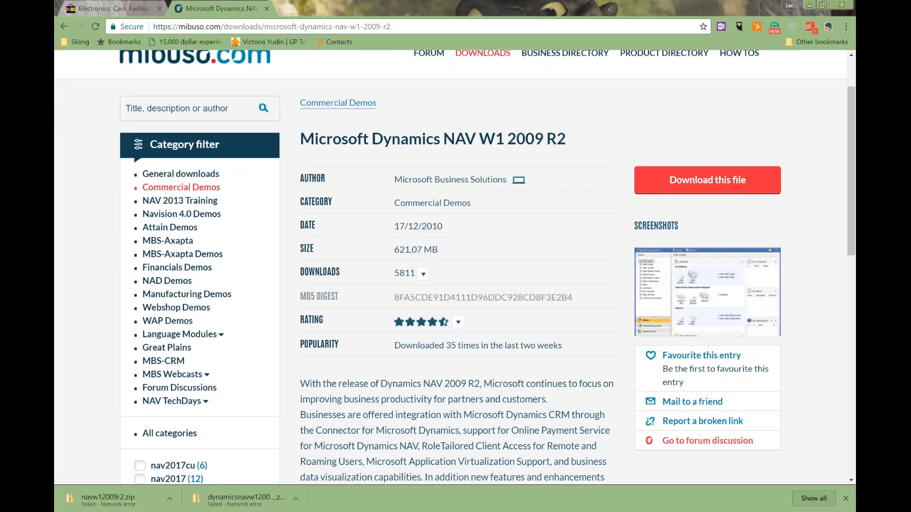
{"action": "key", "text": "ctrl+t"}
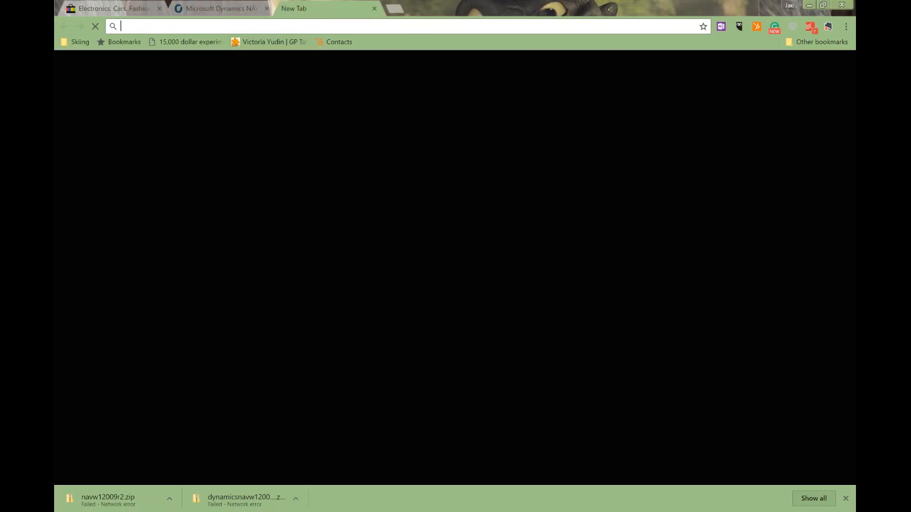
{"action": "type", "text": "onyx reporting "}
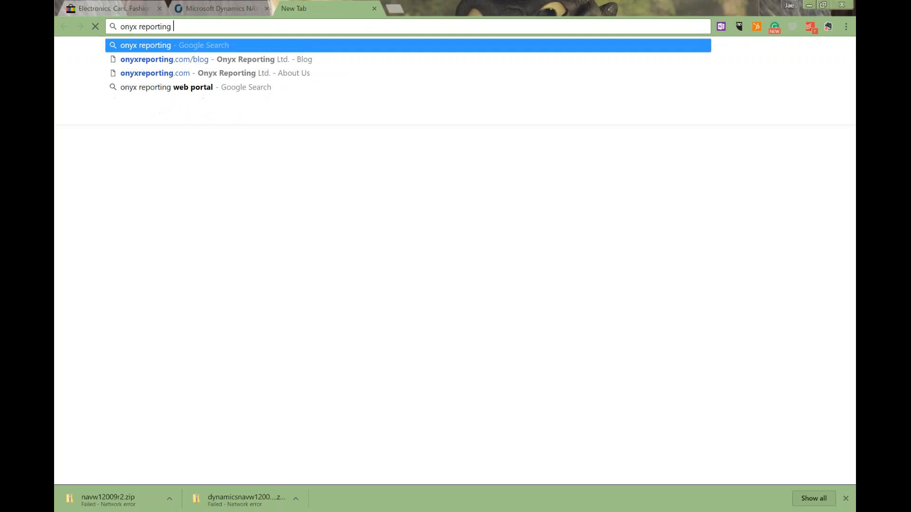
{"action": "type", "text": "deep dive record"}
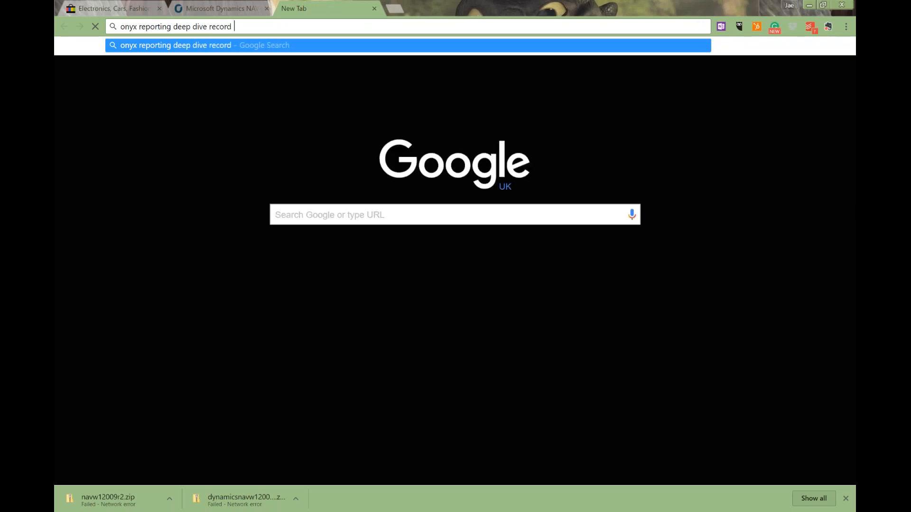
{"action": "key", "text": "BackSpace"}
{"action": "key", "text": "BackSpace"}
{"action": "key", "text": "BackSpace"}
{"action": "key", "text": "BackSpace"}
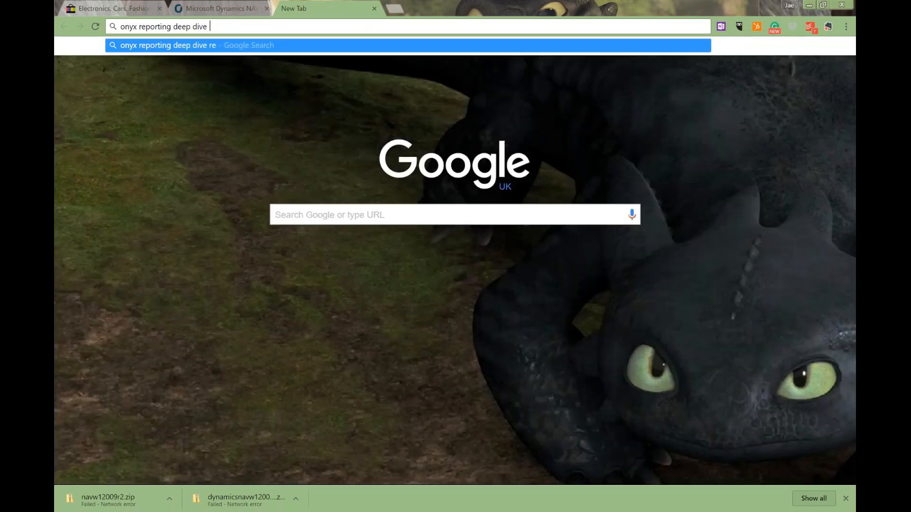
{"action": "type", "text": "replicatio"}
{"action": "type", "text": "n"}
{"action": "key", "text": "Return"}
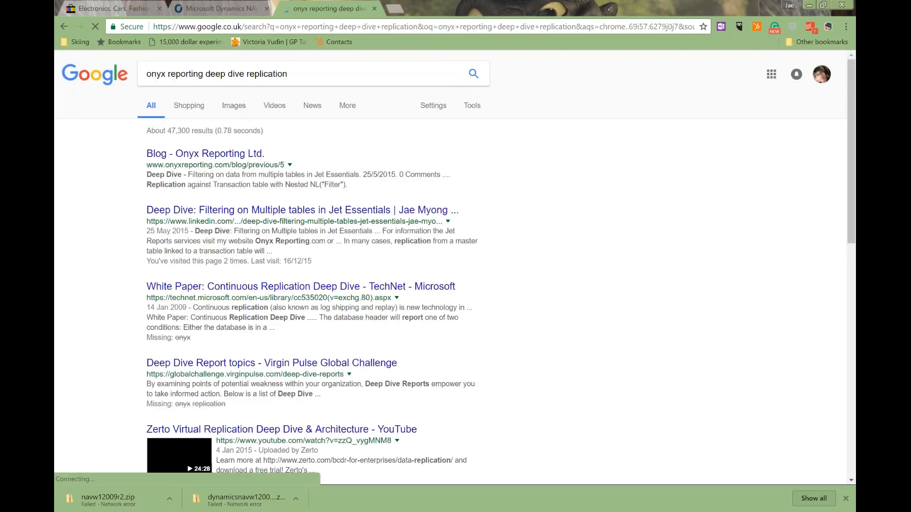
Open the LinkedIn result on filtering on multiple tables in Jet Essentials, then return to the results and look through them
{"action": "left_click", "coordinate": [302, 210]}
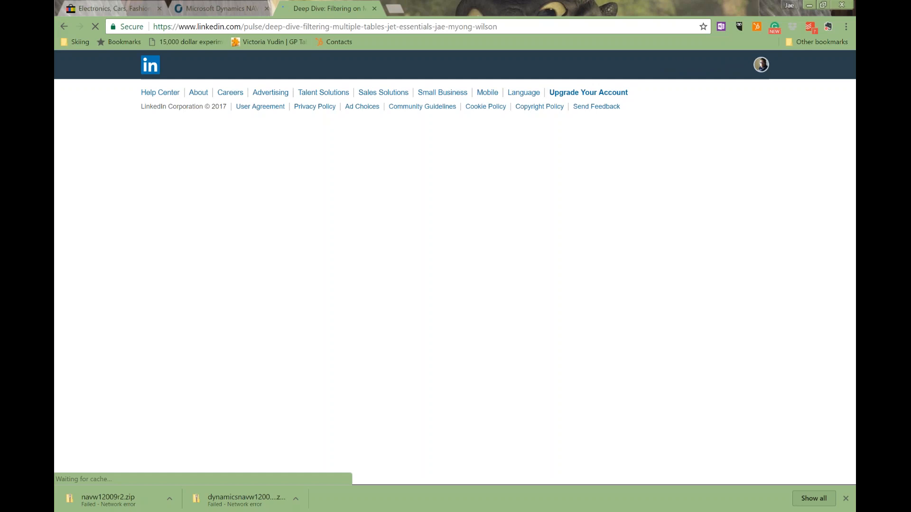
{"action": "key", "text": "alt+Left"}
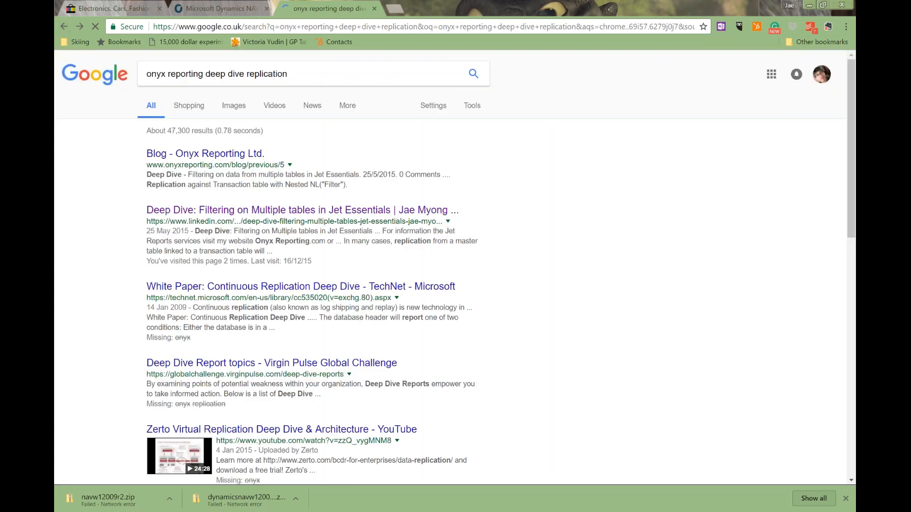
{"action": "scroll", "coordinate": [456, 266], "scroll_direction": "down", "scroll_amount": 6}
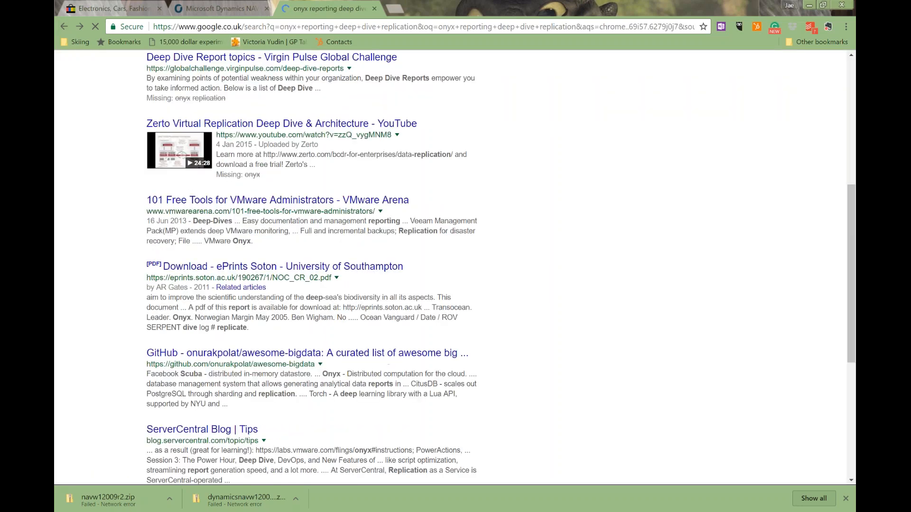
{"action": "scroll", "coordinate": [455, 266], "scroll_direction": "up", "scroll_amount": 1}
{"action": "scroll", "coordinate": [455, 265], "scroll_direction": "up", "scroll_amount": 5}
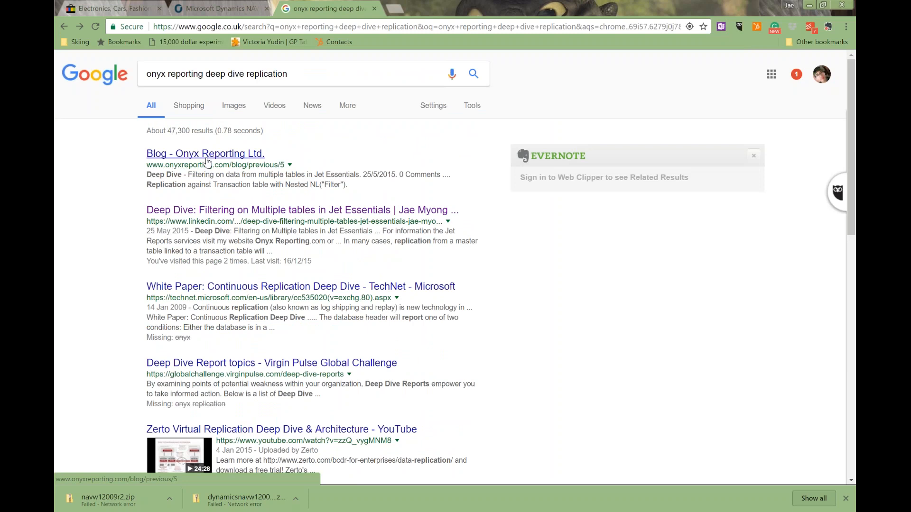
Go to sway.com in the browser to find the Field Caches article
{"action": "left_click", "coordinate": [332, 26]}
{"action": "type", "text": "sway.com"}
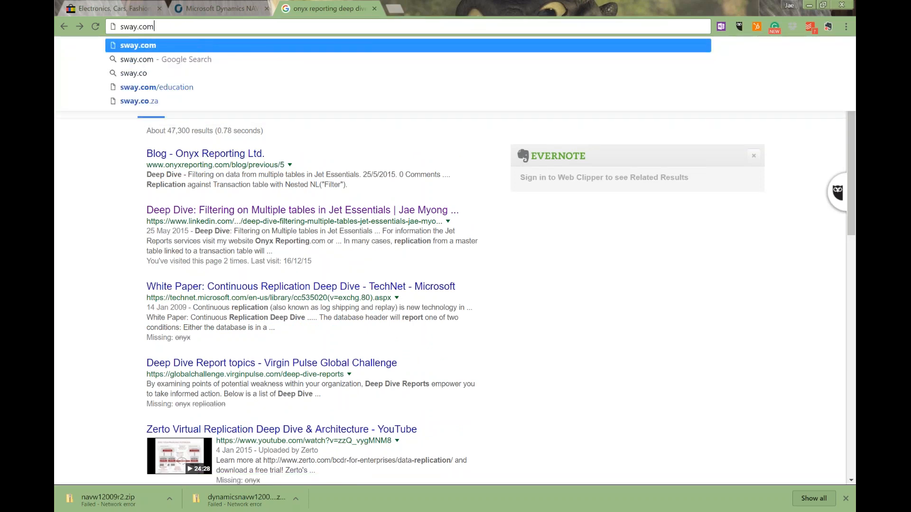
{"action": "key", "text": "Return"}
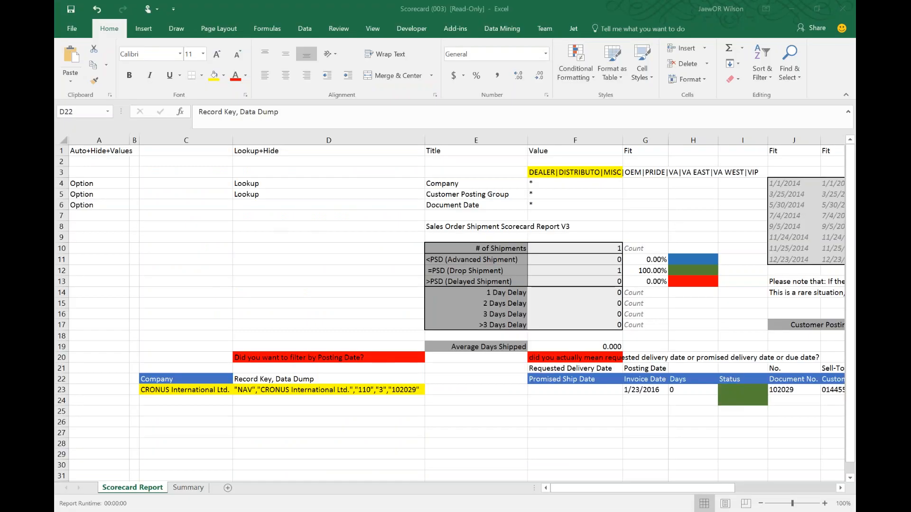
{"action": "left_click", "coordinate": [297, 370]}
{"action": "type", "text": "https://sway.com/oJ9-pC81kSmEULB2?ref=Link"}
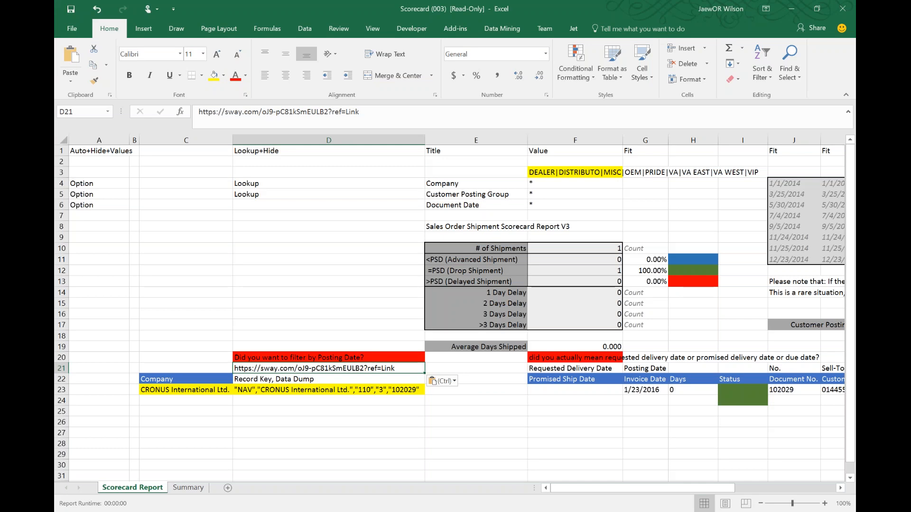
{"action": "left_click", "coordinate": [371, 113]}
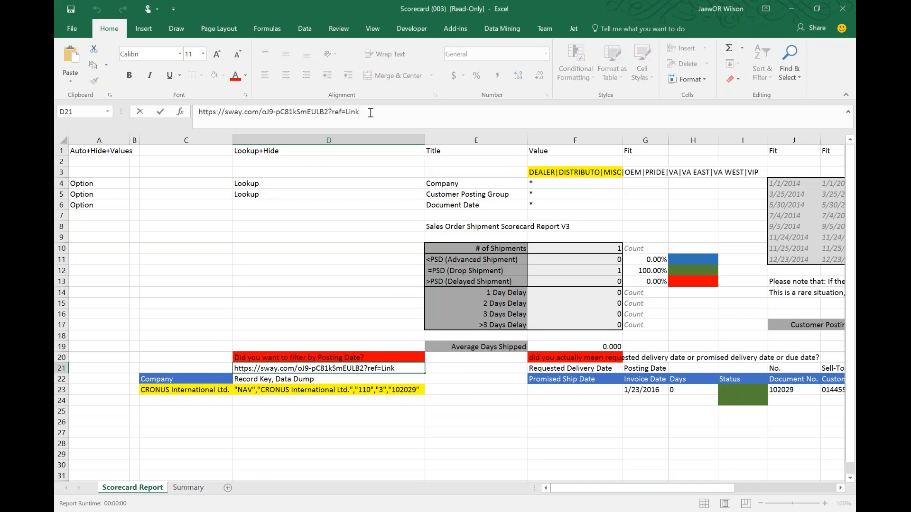
{"action": "key", "text": "Return"}
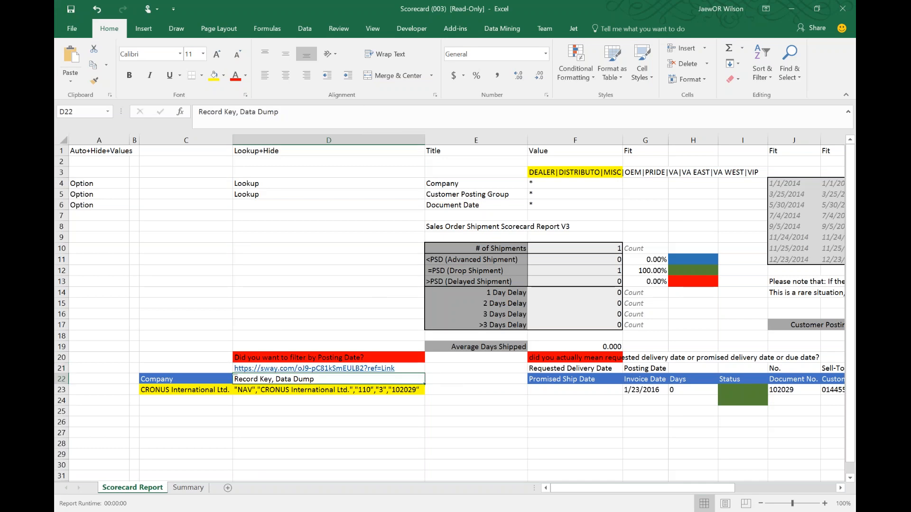
Try a light green font colour on the Sway link in D21
{"action": "key", "text": "Up"}
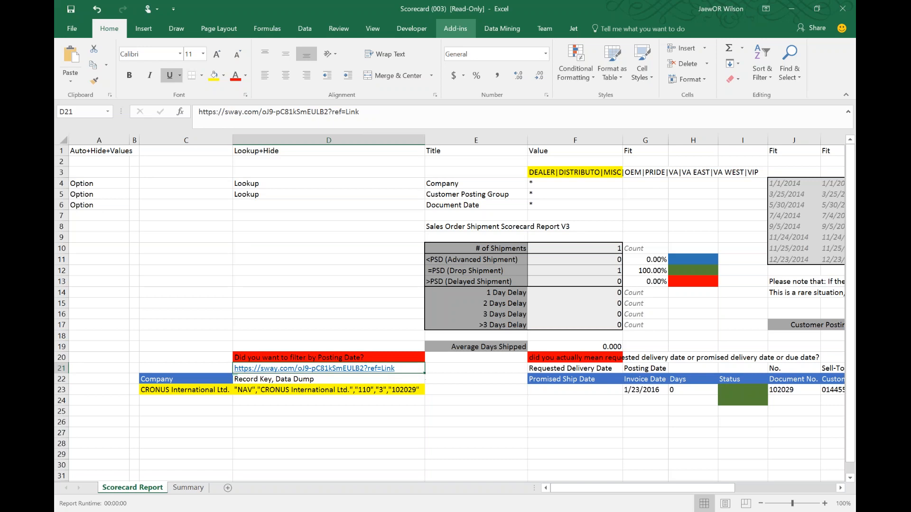
{"action": "left_click", "coordinate": [245, 75]}
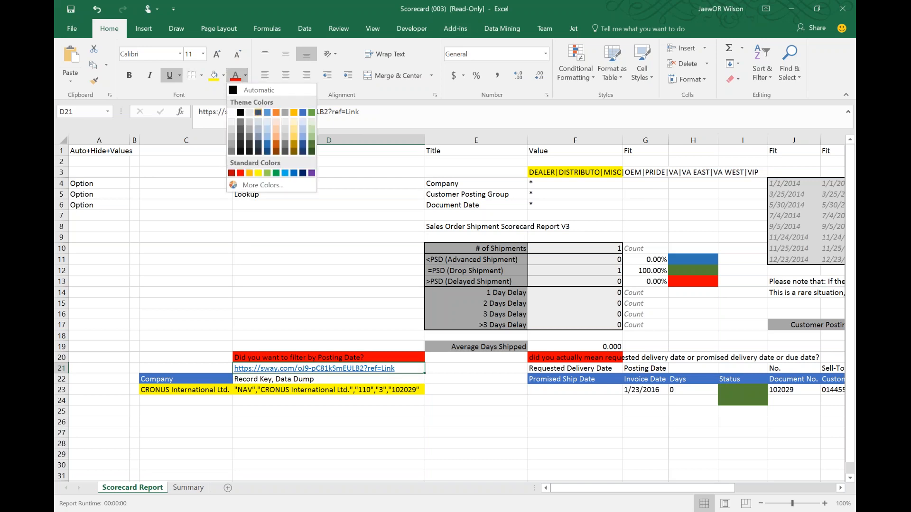
{"action": "left_click", "coordinate": [311, 130]}
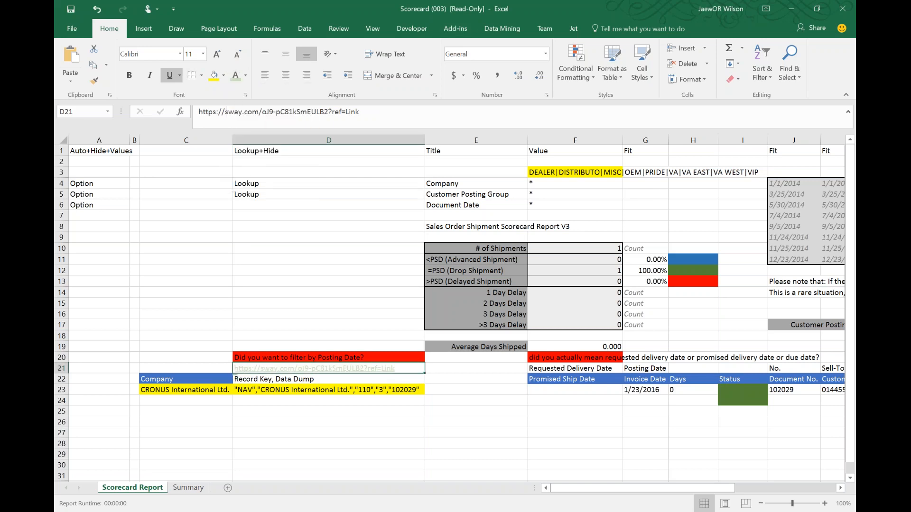
{"action": "key", "text": "ctrl+z"}
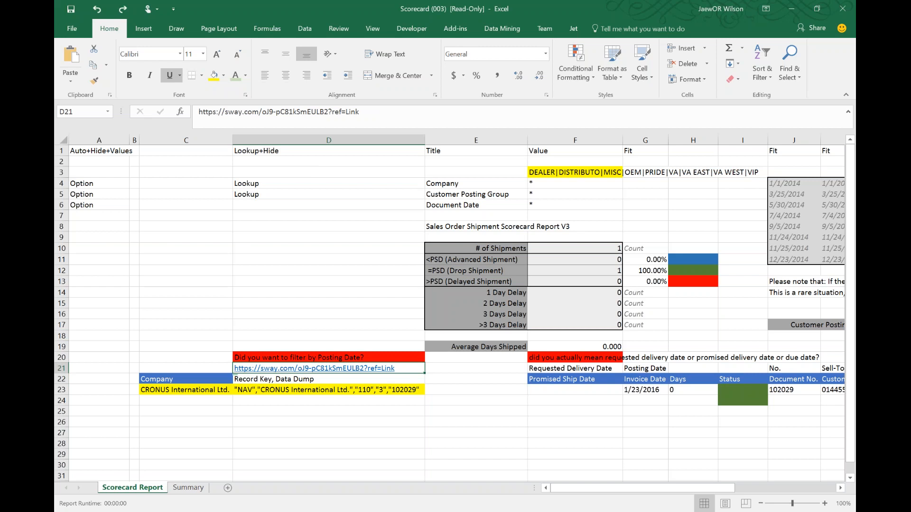
Fill the Sway link cell D21 with light green from the theme colours
{"action": "left_click", "coordinate": [213, 75]}
{"action": "left_click", "coordinate": [223, 75]}
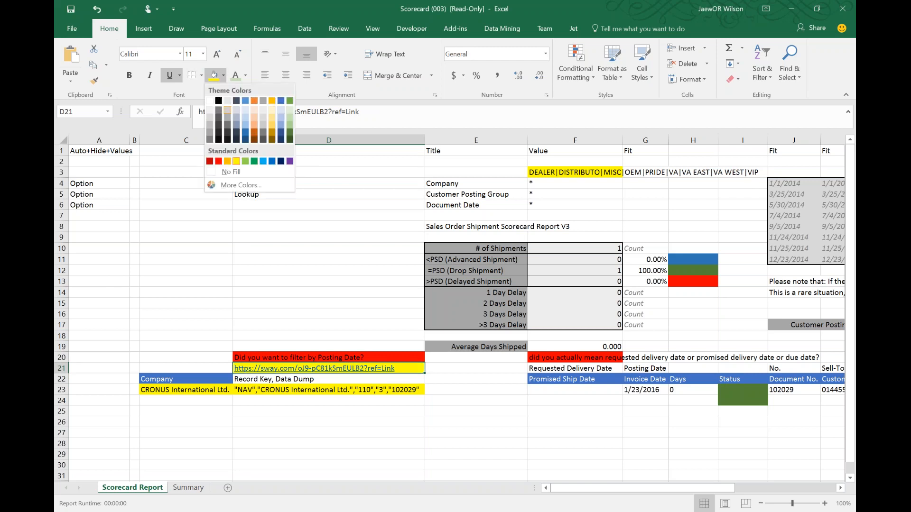
{"action": "left_click", "coordinate": [290, 130]}
{"action": "key", "text": "Return"}
{"action": "key", "text": "Up"}
Switch to Chrome, examine the Sway article's sections on record keys, summary lists and field caches, and close the article
{"action": "key", "text": "alt+Tab"}
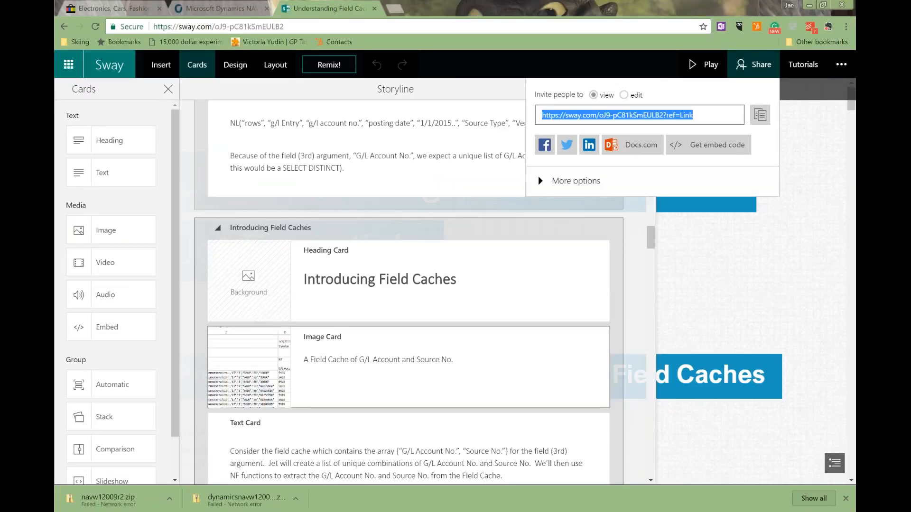
{"action": "scroll", "coordinate": [409, 285], "scroll_direction": "up", "scroll_amount": 10}
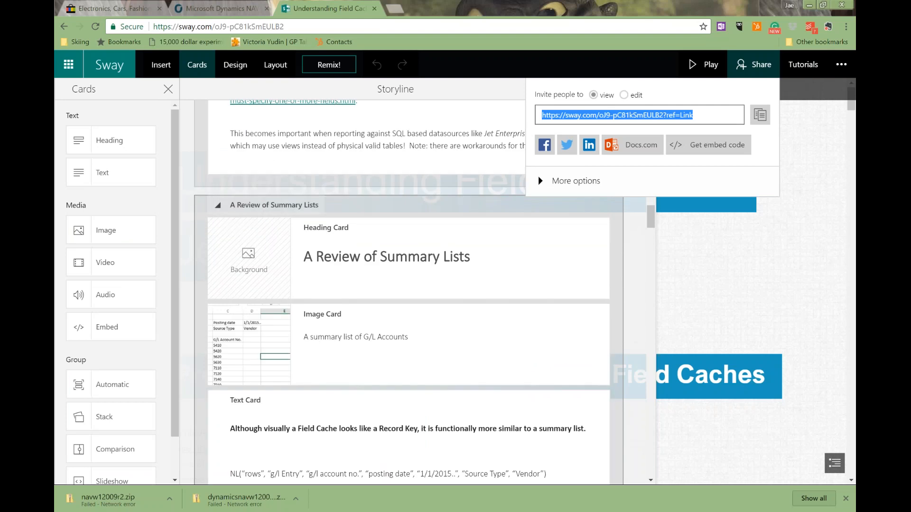
{"action": "scroll", "coordinate": [409, 285], "scroll_direction": "up", "scroll_amount": 3}
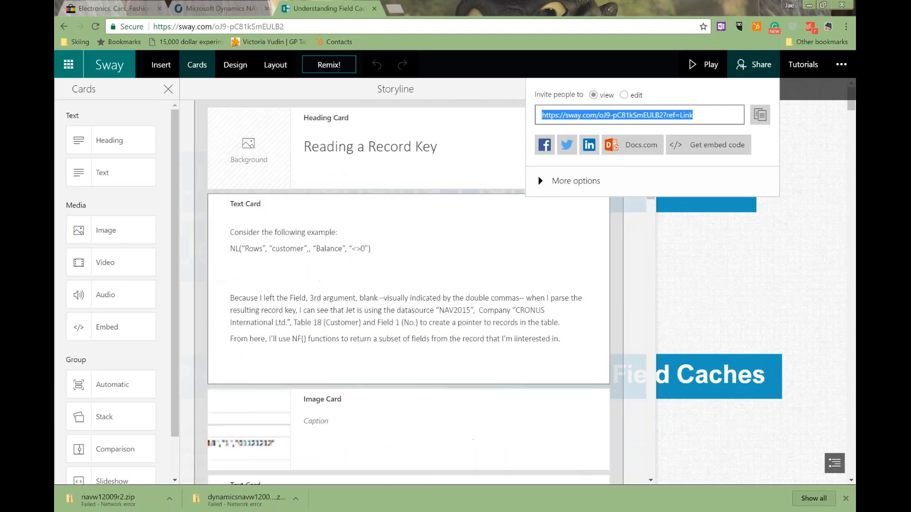
{"action": "scroll", "coordinate": [278, 186], "scroll_direction": "up", "scroll_amount": 4}
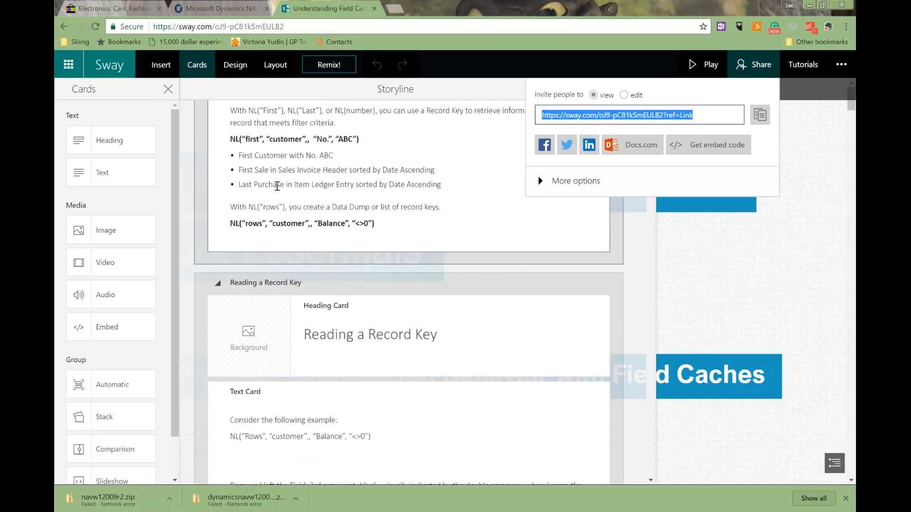
{"action": "scroll", "coordinate": [277, 186], "scroll_direction": "up", "scroll_amount": 3}
{"action": "scroll", "coordinate": [278, 186], "scroll_direction": "up", "scroll_amount": 9}
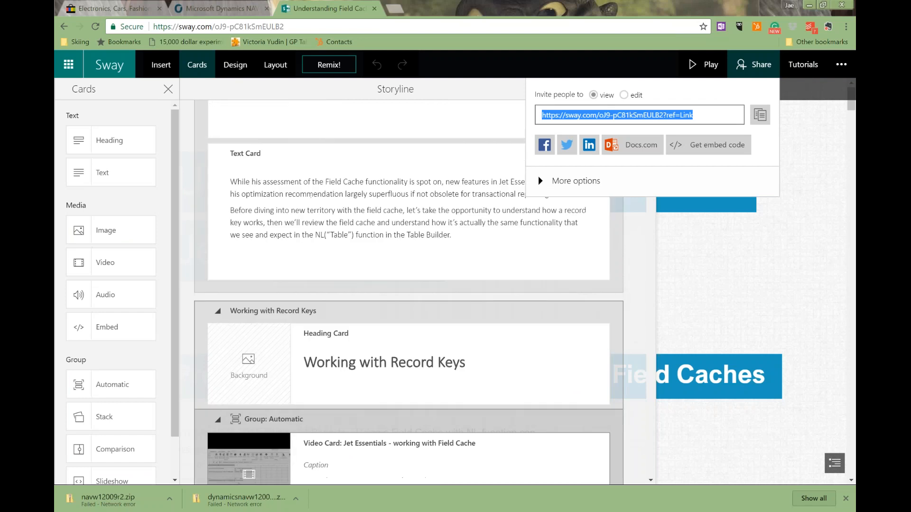
{"action": "scroll", "coordinate": [277, 186], "scroll_direction": "down", "scroll_amount": 4}
{"action": "scroll", "coordinate": [277, 186], "scroll_direction": "down", "scroll_amount": 8}
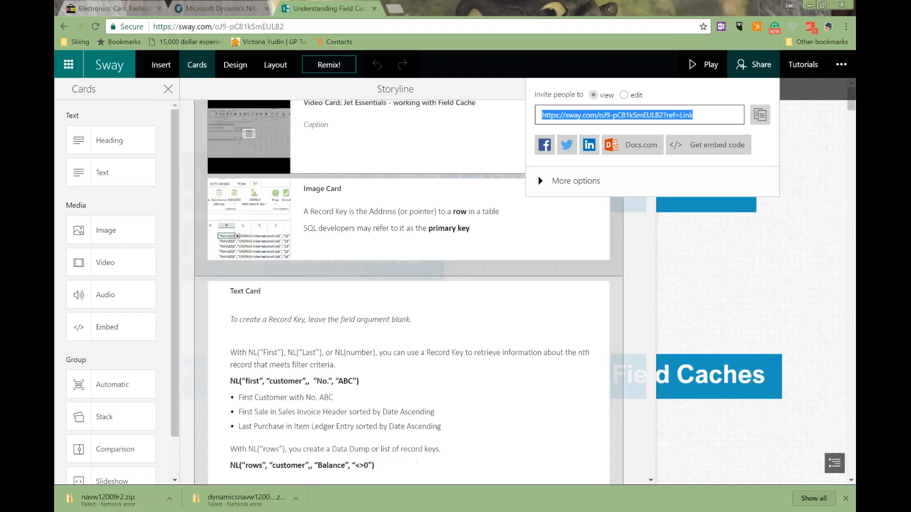
{"action": "scroll", "coordinate": [408, 292], "scroll_direction": "down", "scroll_amount": 10}
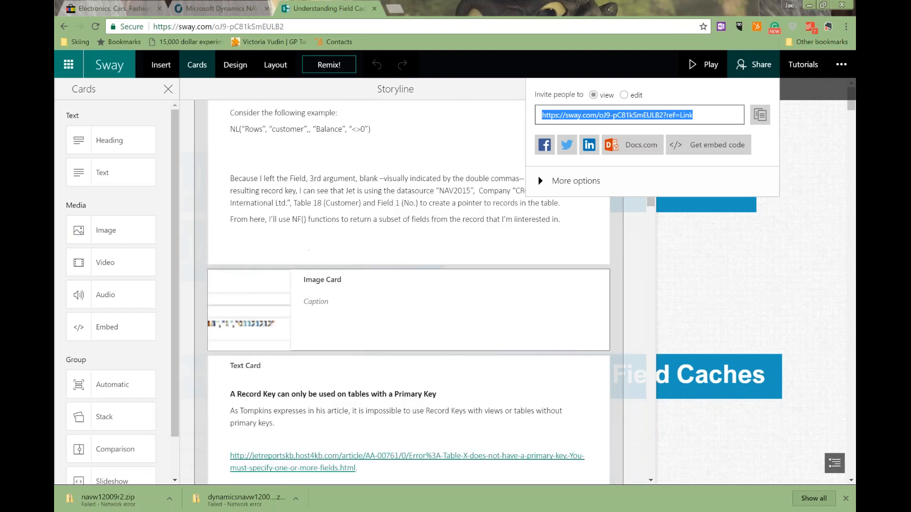
{"action": "scroll", "coordinate": [362, 230], "scroll_direction": "down", "scroll_amount": 7}
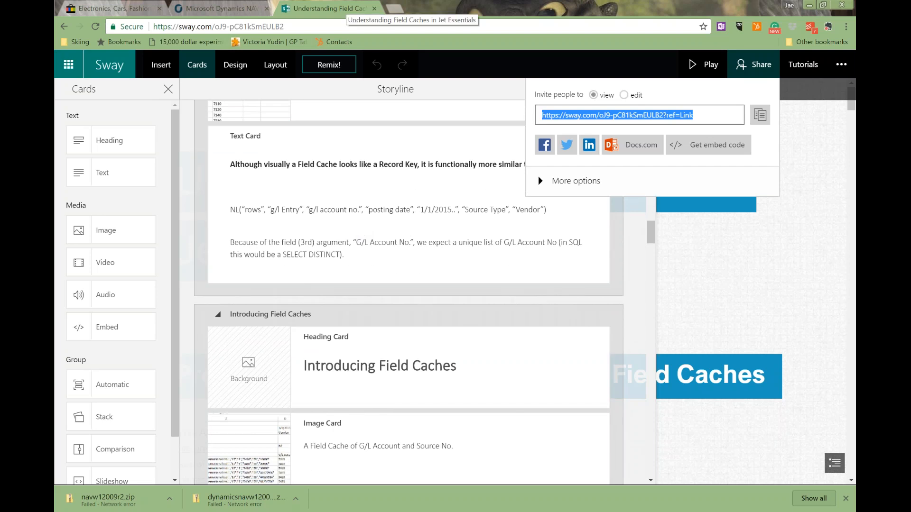
{"action": "left_click", "coordinate": [374, 9]}
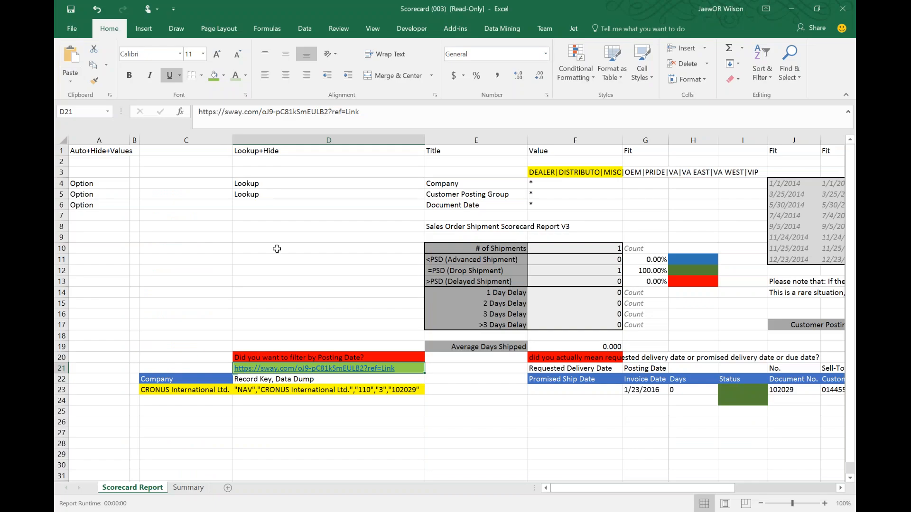
Add the note 'if you want replace "rows" with sheets.' in C20 above the Company heading and autofit column C to it
{"action": "left_click", "coordinate": [277, 248]}
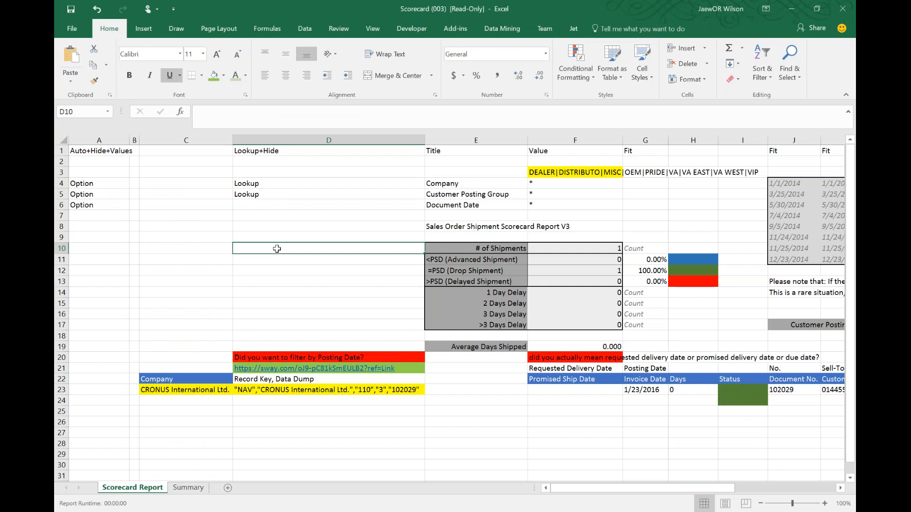
{"action": "left_click", "coordinate": [190, 368]}
{"action": "key", "text": "Up"}
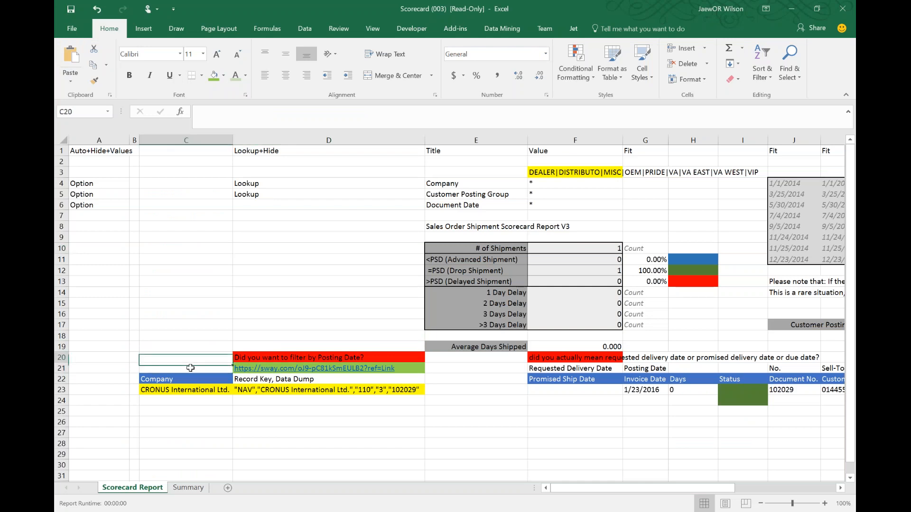
{"action": "type", "text": "if you want re"}
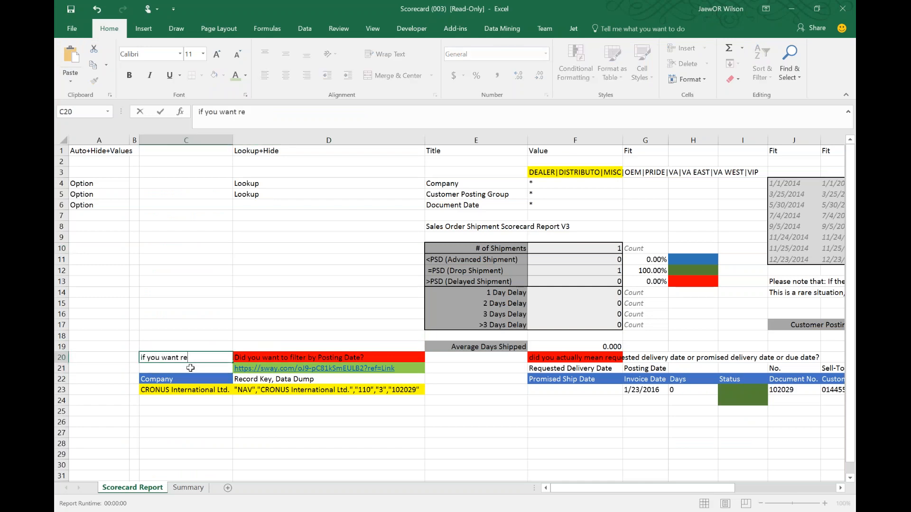
{"action": "type", "text": "place \"rows\", wi"}
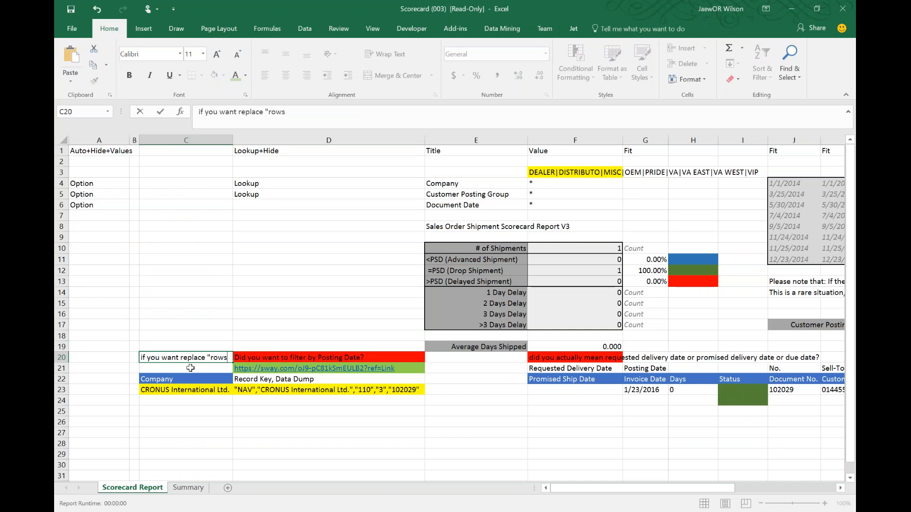
{"action": "key", "text": "BackSpace"}
{"action": "key", "text": "BackSpace"}
{"action": "key", "text": "BackSpace"}
{"action": "key", "text": "BackSpace"}
{"action": "type", "text": "with sheets)"}
{"action": "key", "text": "Return"}
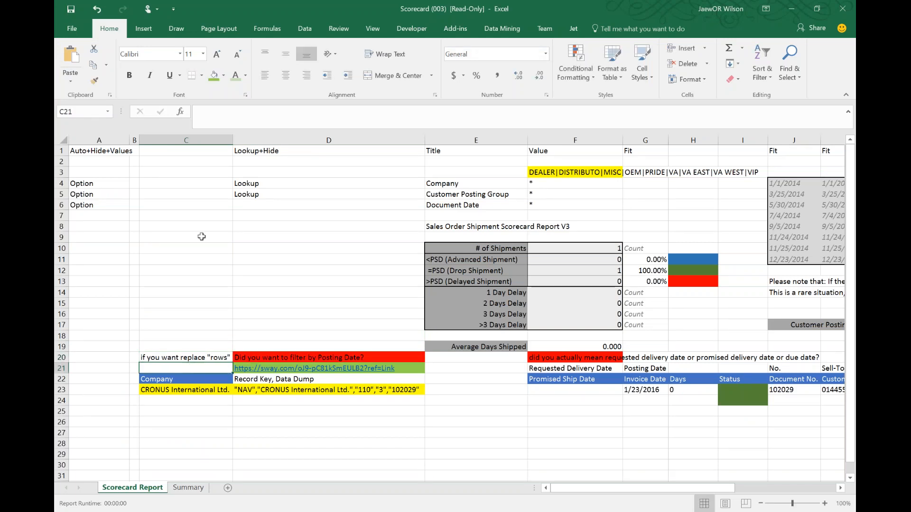
{"action": "double_click", "coordinate": [233, 140]}
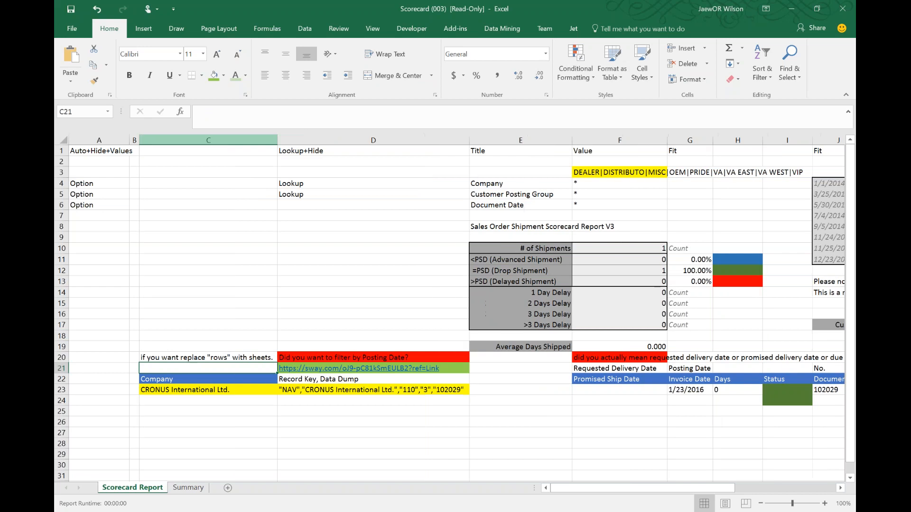
Edit the note in C20 so that the word "sheets" is in double quotes like "rows"
{"action": "left_click", "coordinate": [208, 358]}
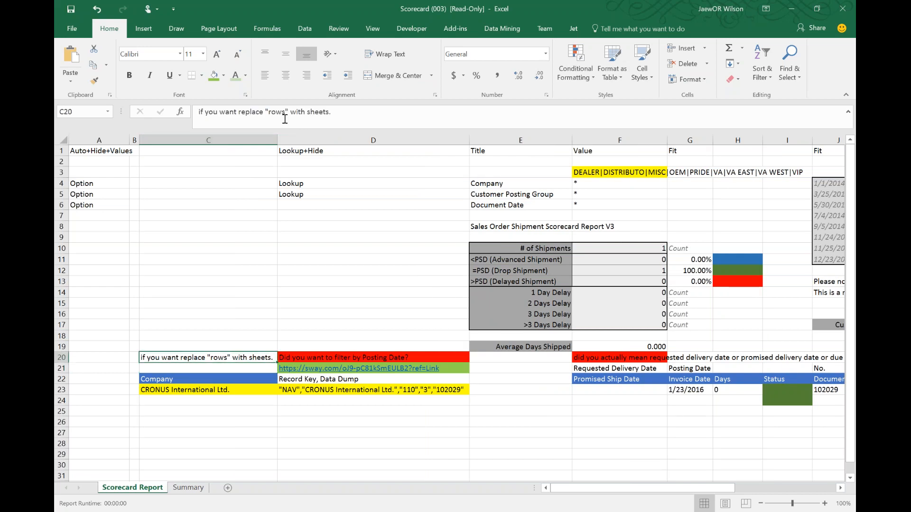
{"action": "left_click", "coordinate": [306, 113]}
{"action": "type", "text": "\""}
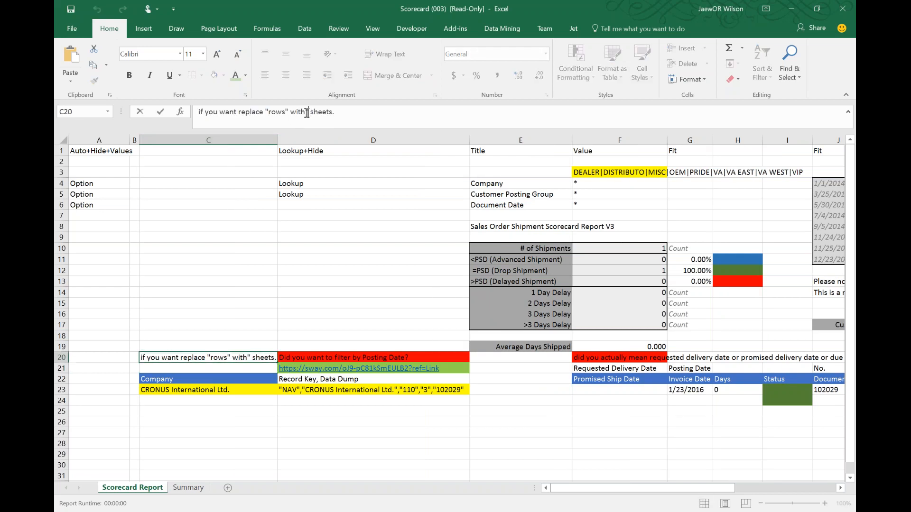
{"action": "key", "text": "BackSpace"}
{"action": "key", "text": "Right"}
{"action": "type", "text": "\"rows\""}
{"action": "key", "text": "Return"}
Examine the holiday date table and the report's remaining columns through Qty. Shipped
{"action": "left_click", "coordinate": [350, 227]}
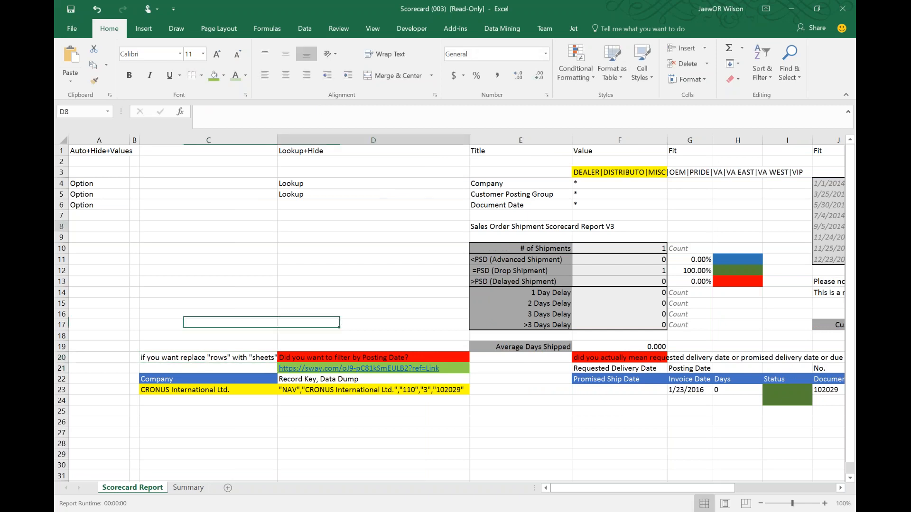
{"action": "key", "text": "Right"}
{"action": "key", "text": "Right"}
{"action": "key", "text": "Right"}
{"action": "key", "text": "Right"}
{"action": "key", "text": "Right"}
{"action": "key", "text": "Right"}
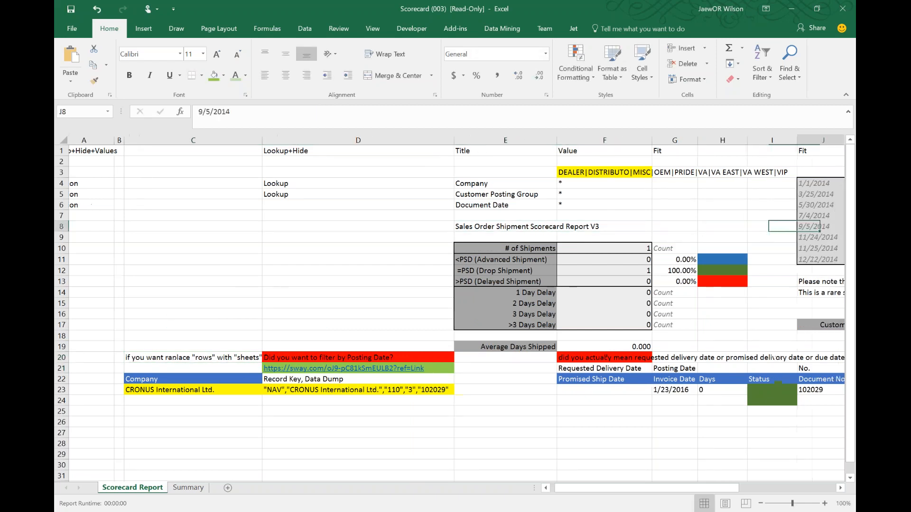
{"action": "key", "text": "Right"}
{"action": "key", "text": "Right"}
{"action": "key", "text": "Right"}
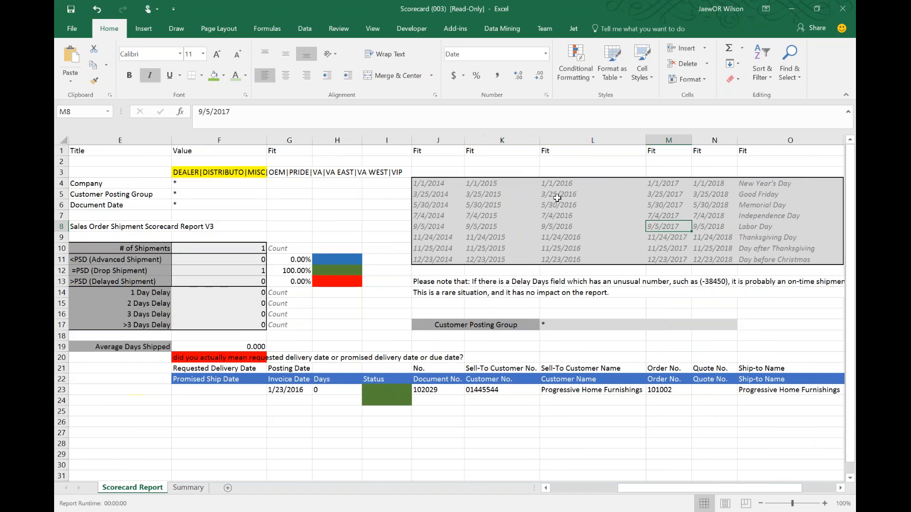
{"action": "left_click", "coordinate": [432, 190]}
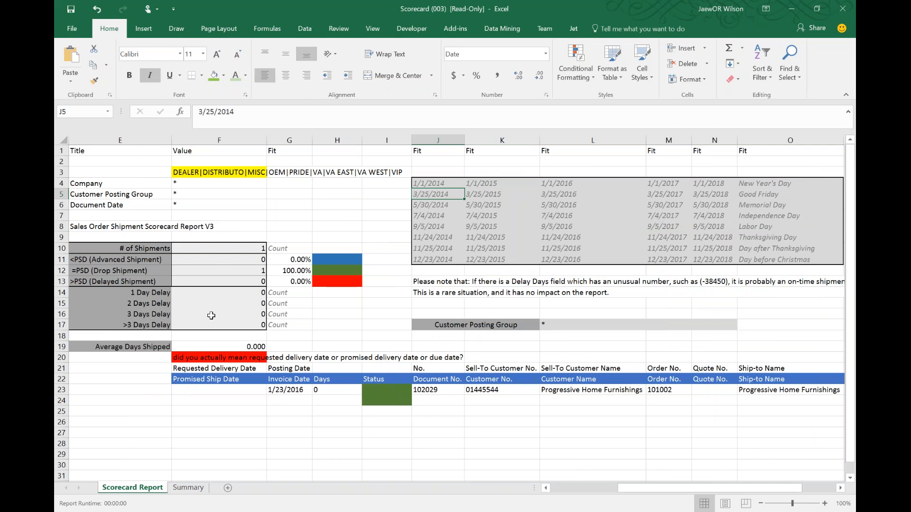
{"action": "key", "text": "Right"}
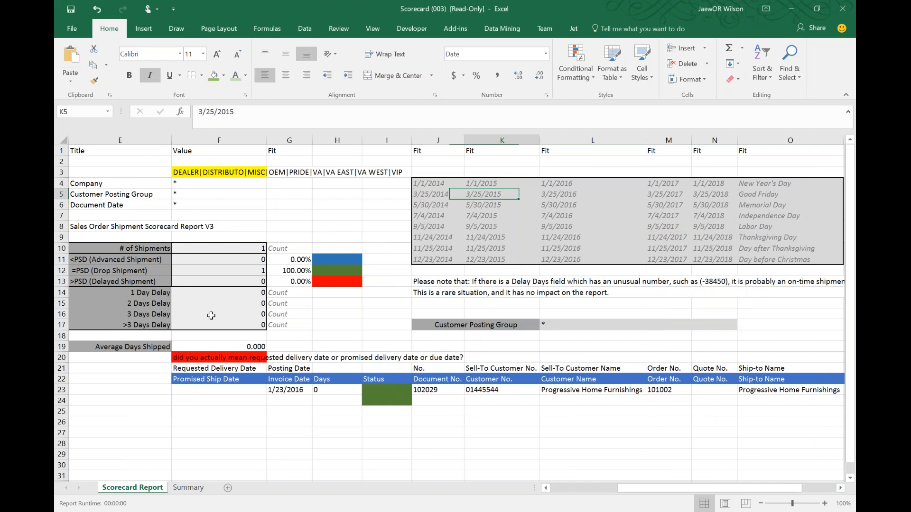
{"action": "key", "text": "Right"}
{"action": "key", "text": "Right"}
{"action": "key", "text": "Right"}
{"action": "key", "text": "Right"}
{"action": "key", "text": "Right"}
{"action": "key", "text": "Right"}
{"action": "key", "text": "Right"}
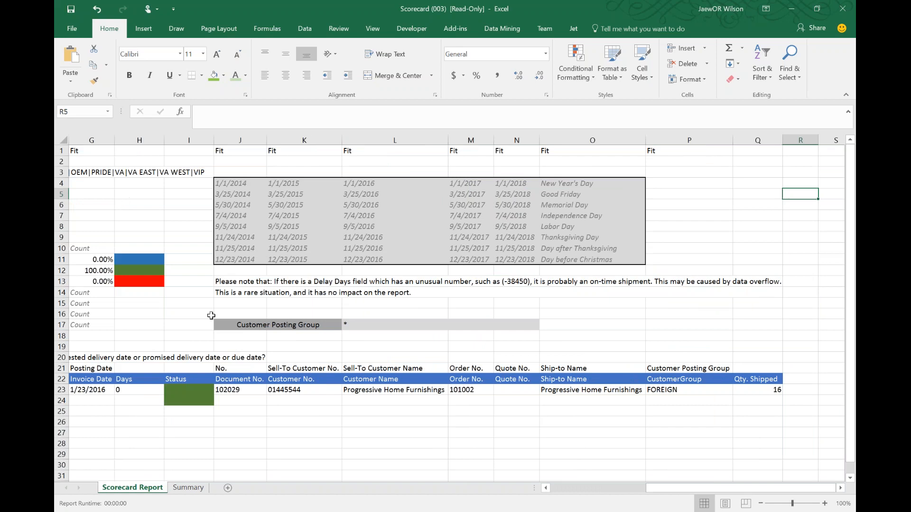
Mark the field-name row 21 as hidden by entering "hide" in A21
{"action": "left_click", "coordinate": [358, 369]}
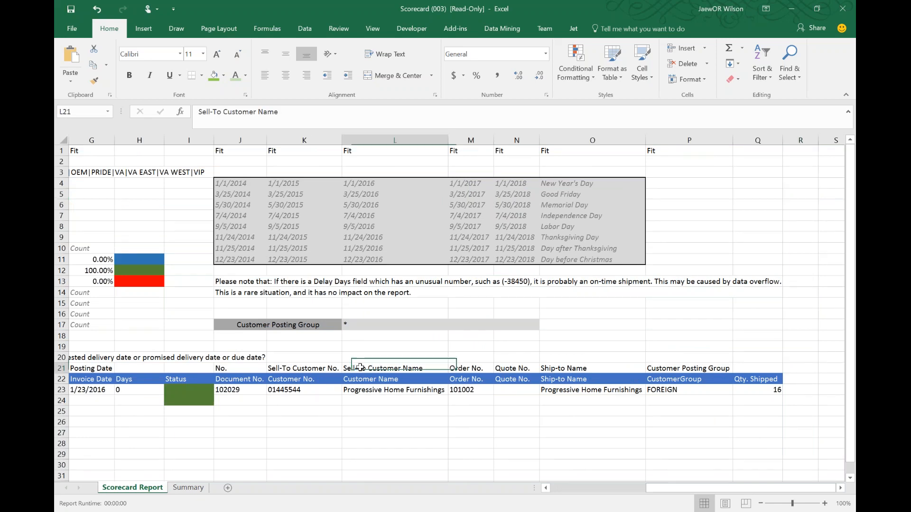
{"action": "key", "text": "Down"}
{"action": "key", "text": "Down"}
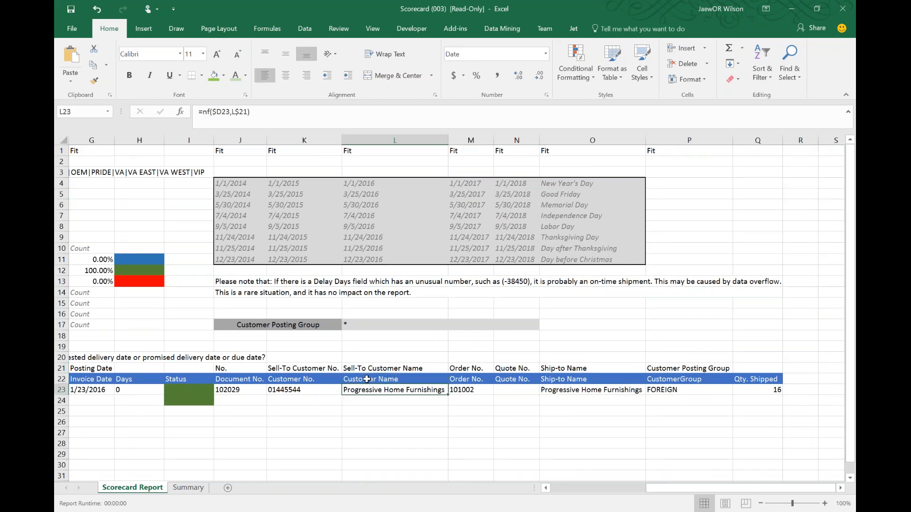
{"action": "key", "text": "Left"}
{"action": "key", "text": "Left"}
{"action": "key", "text": "Left"}
{"action": "key", "text": "Left"}
{"action": "key", "text": "Left"}
{"action": "key", "text": "Left"}
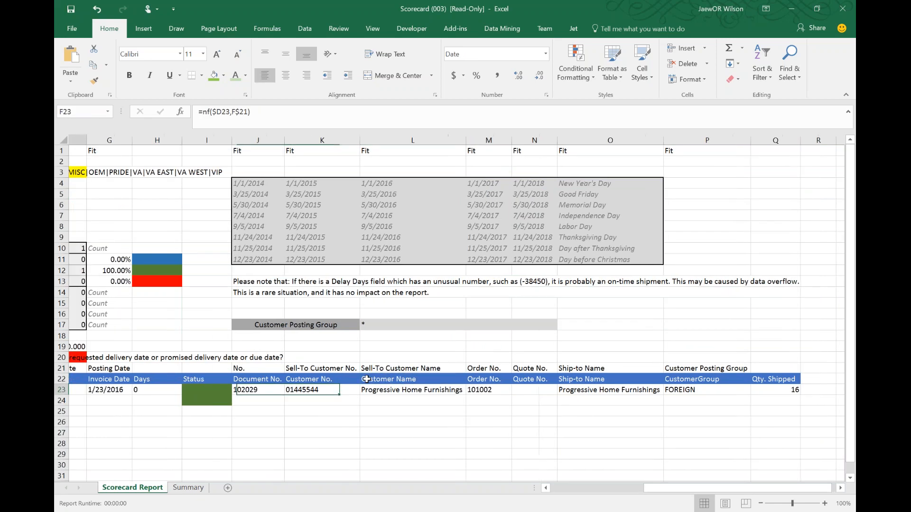
{"action": "key", "text": "Left"}
{"action": "key", "text": "Left"}
{"action": "key", "text": "Left"}
{"action": "key", "text": "Left"}
{"action": "key", "text": "Left"}
{"action": "key", "text": "Up"}
{"action": "key", "text": "Up"}
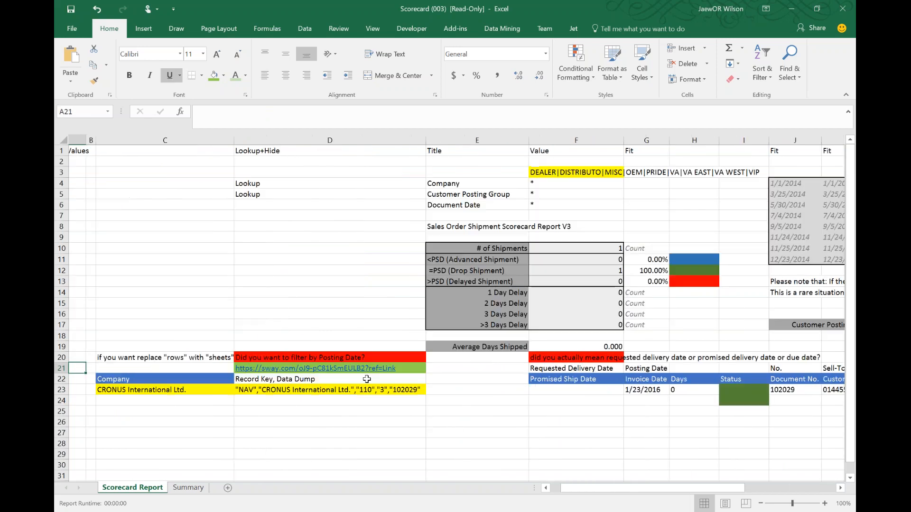
{"action": "type", "text": "hide"}
{"action": "key", "text": "Return"}
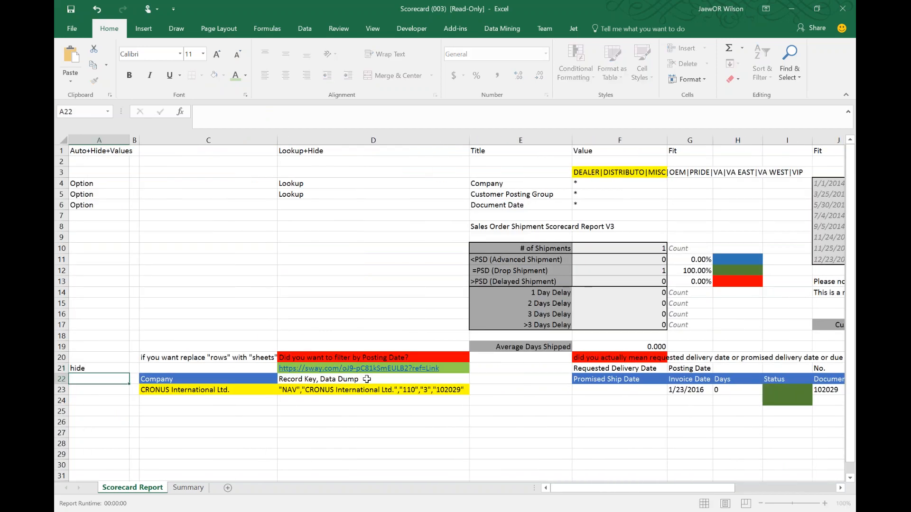
Select C23 to review the NL formula that lists the companies
{"action": "key", "text": "Down"}
{"action": "key", "text": "Right"}
{"action": "key", "text": "Right"}
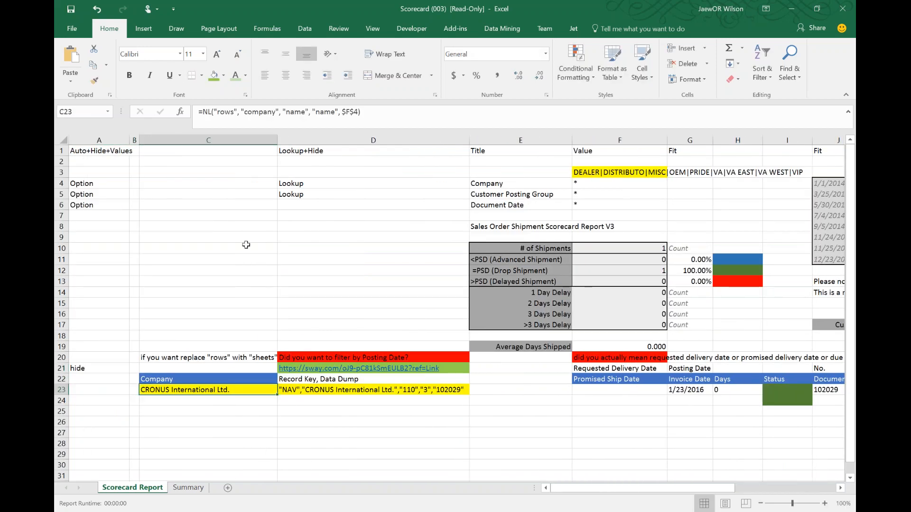